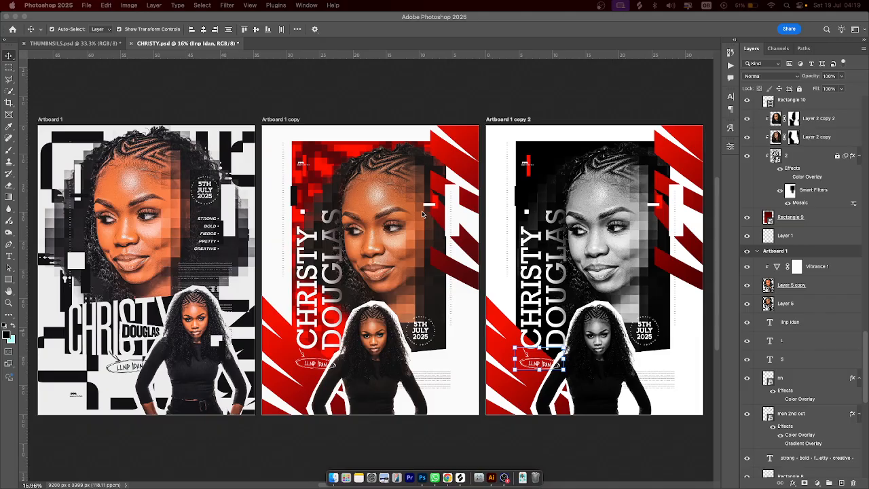
Select the Layer 5 copy layer in the Layers panel, then clear the selection
{"action": "key", "text": "t"}
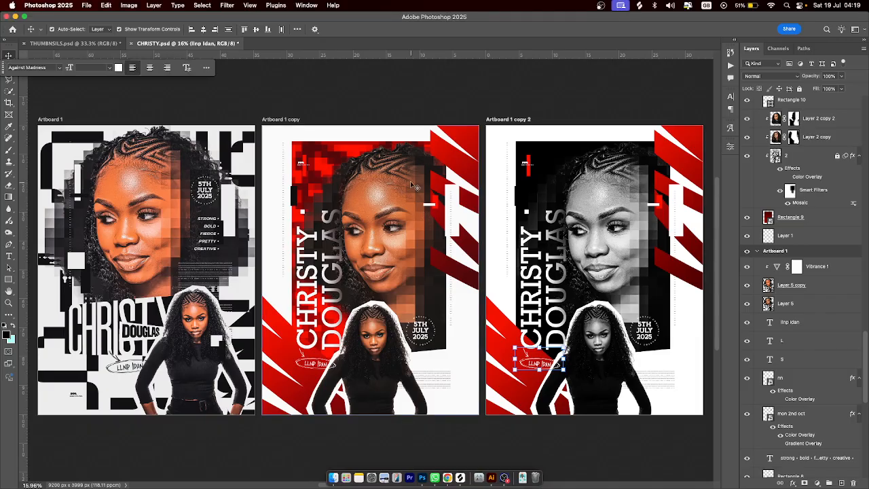
{"action": "scroll", "coordinate": [405, 177], "scroll_direction": "up", "scroll_amount": 3}
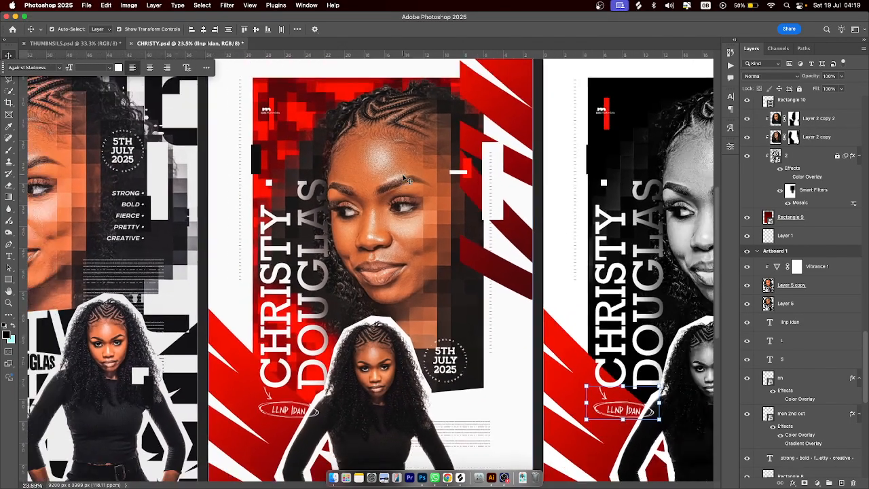
{"action": "scroll", "coordinate": [405, 178], "scroll_direction": "down", "scroll_amount": 1}
{"action": "scroll", "coordinate": [406, 178], "scroll_direction": "left", "scroll_amount": 5}
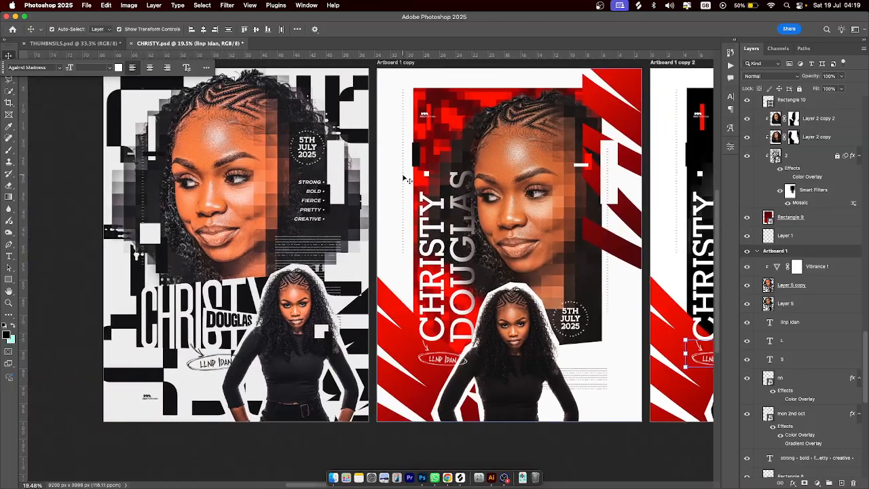
{"action": "scroll", "coordinate": [405, 178], "scroll_direction": "right", "scroll_amount": 2}
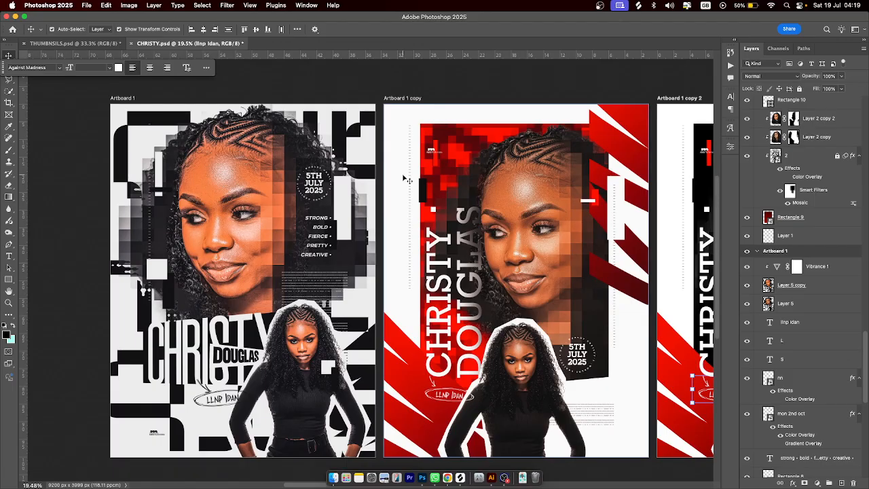
{"action": "scroll", "coordinate": [402, 173], "scroll_direction": "up", "scroll_amount": 3}
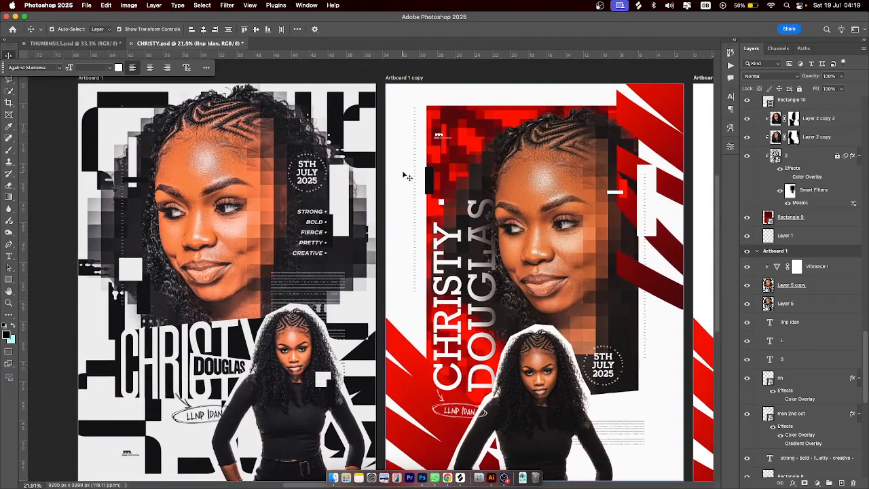
{"action": "scroll", "coordinate": [406, 175], "scroll_direction": "up", "scroll_amount": 2}
{"action": "scroll", "coordinate": [405, 175], "scroll_direction": "left", "scroll_amount": 2}
{"action": "left_click", "coordinate": [406, 175]}
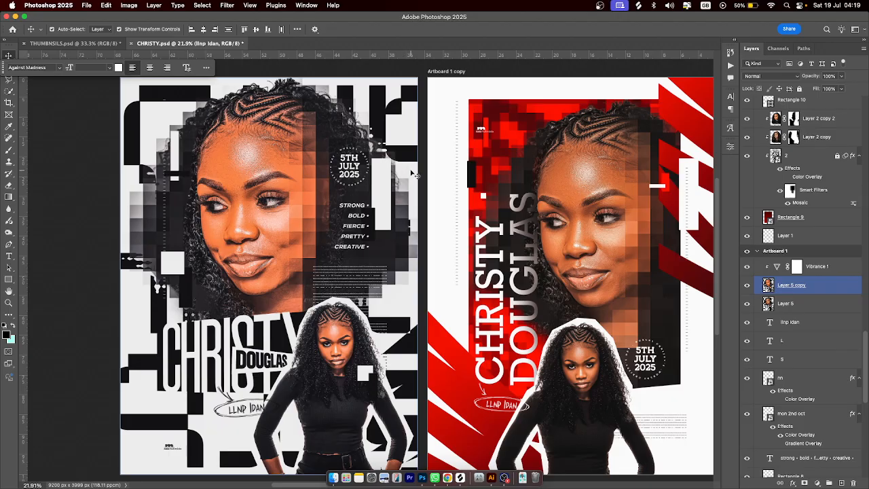
{"action": "left_click", "coordinate": [422, 164]}
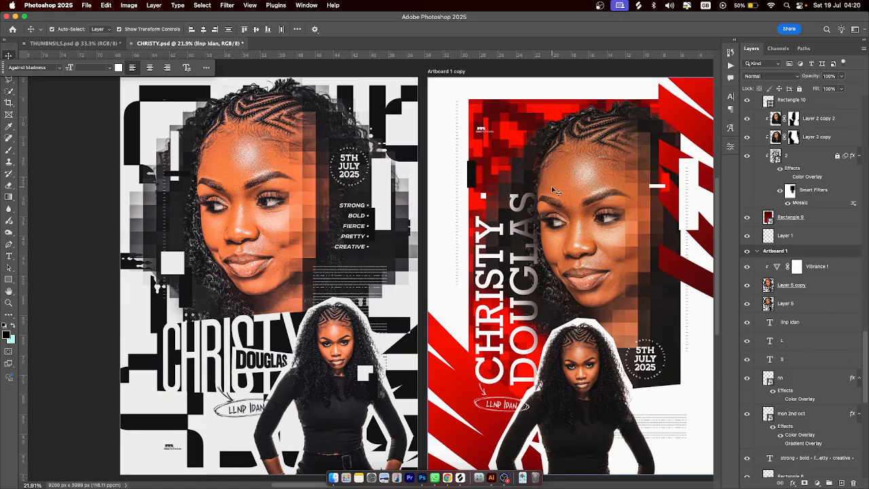
Browse down the layer stack, selecting the barcode text layer and then Layer 1
{"action": "scroll", "coordinate": [551, 190], "scroll_direction": "right", "scroll_amount": 3}
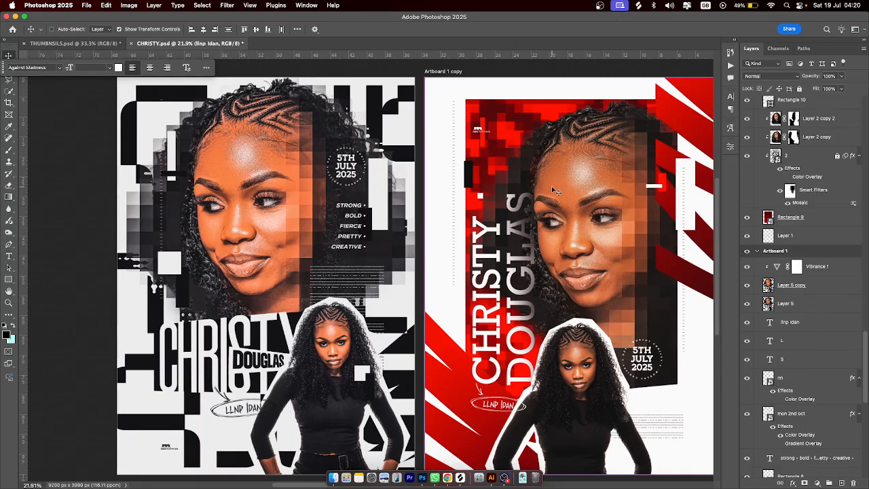
{"action": "scroll", "coordinate": [552, 188], "scroll_direction": "right", "scroll_amount": 15}
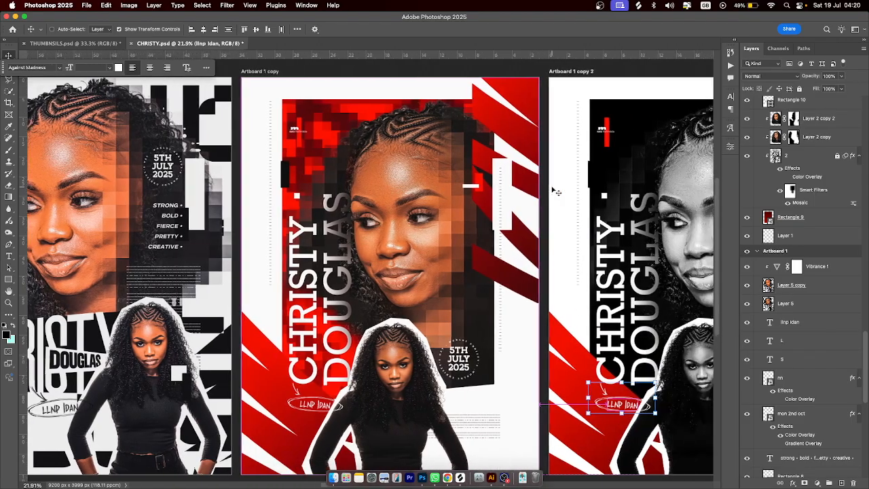
{"action": "scroll", "coordinate": [553, 190], "scroll_direction": "right", "scroll_amount": 8}
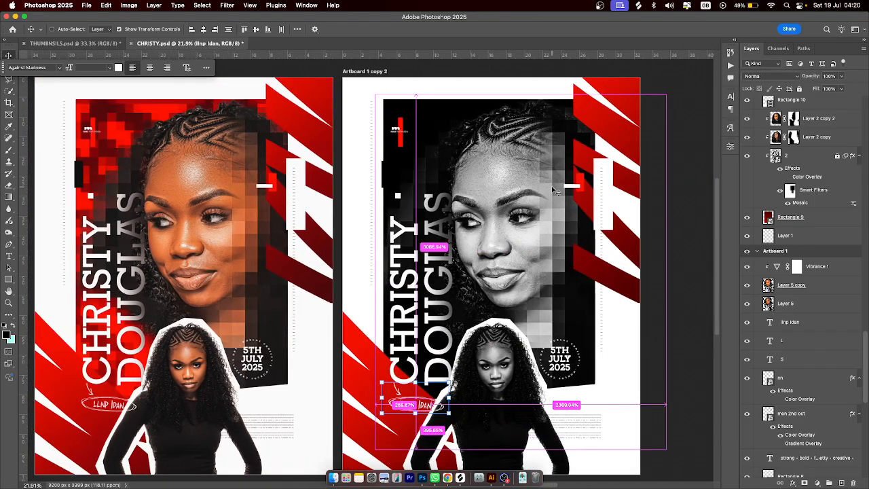
{"action": "scroll", "coordinate": [553, 188], "scroll_direction": "left", "scroll_amount": 20}
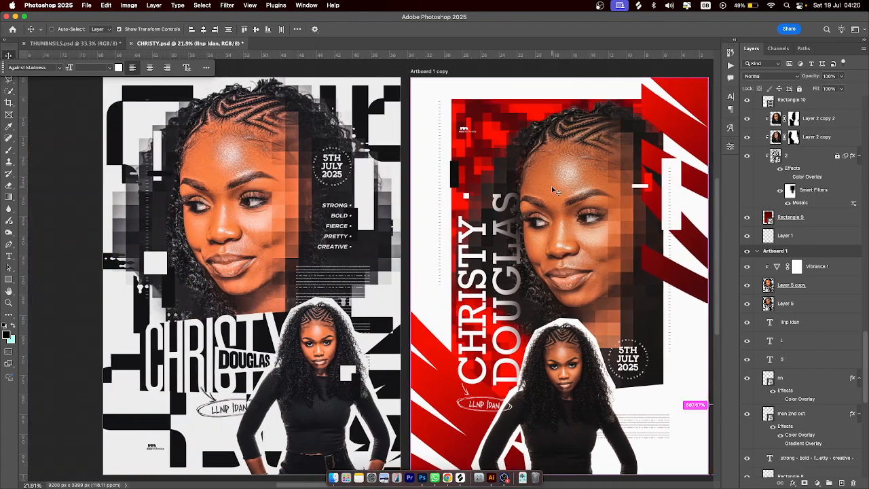
{"action": "scroll", "coordinate": [552, 186], "scroll_direction": "right", "scroll_amount": 1}
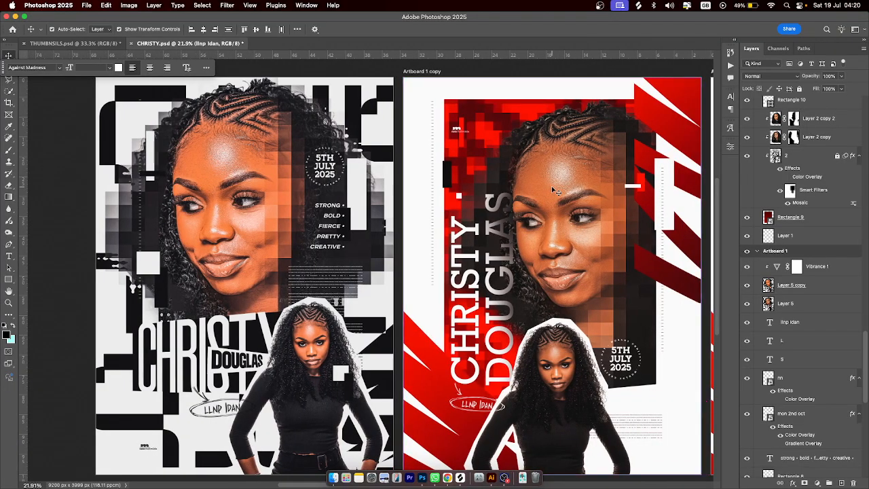
{"action": "scroll", "coordinate": [510, 190], "scroll_direction": "down", "scroll_amount": 1}
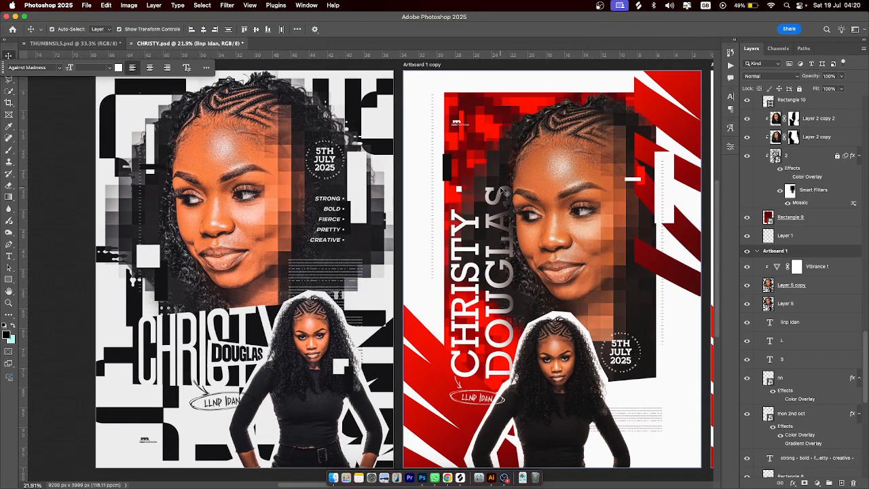
{"action": "scroll", "coordinate": [817, 358], "scroll_direction": "down", "scroll_amount": 8}
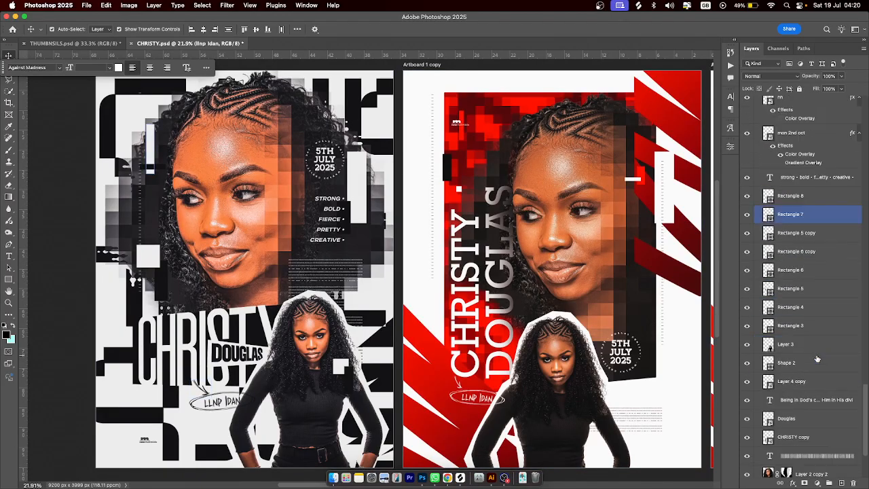
{"action": "scroll", "coordinate": [818, 358], "scroll_direction": "down", "scroll_amount": 3}
{"action": "left_click", "coordinate": [817, 350]}
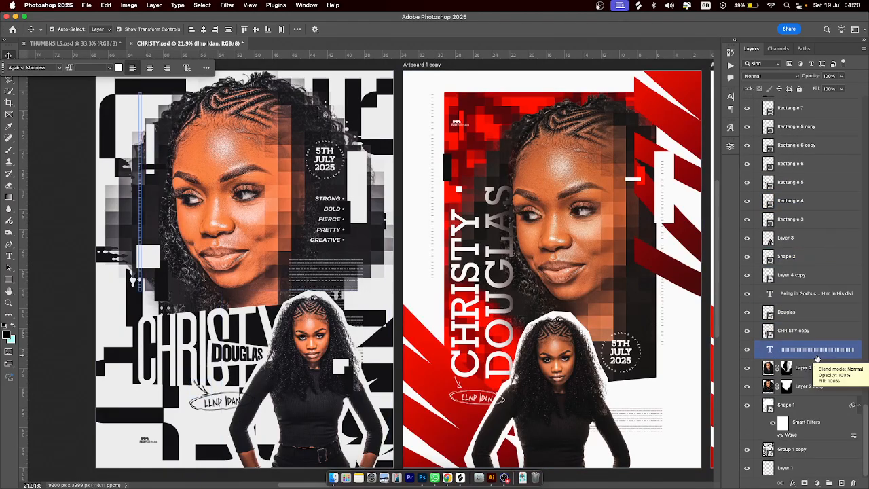
{"action": "left_click", "coordinate": [750, 469]}
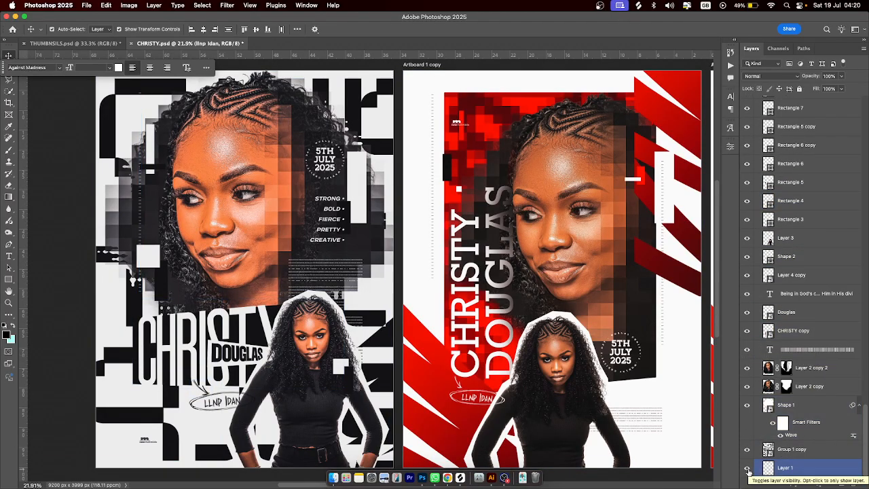
Hide every layer from Vibrance 2 down to mon 2nd oct in one sweep of the eye column
{"action": "scroll", "coordinate": [779, 351], "scroll_direction": "up", "scroll_amount": 15}
{"action": "scroll", "coordinate": [779, 351], "scroll_direction": "up", "scroll_amount": 5}
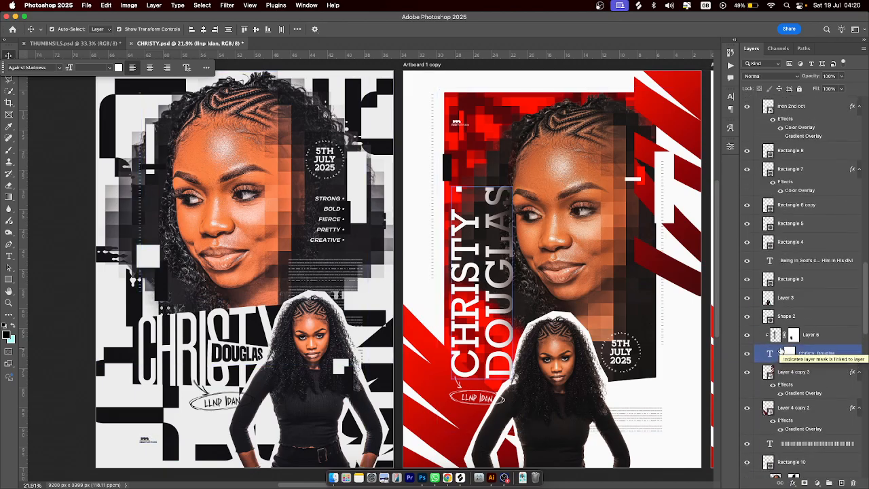
{"action": "scroll", "coordinate": [781, 350], "scroll_direction": "up", "scroll_amount": 3}
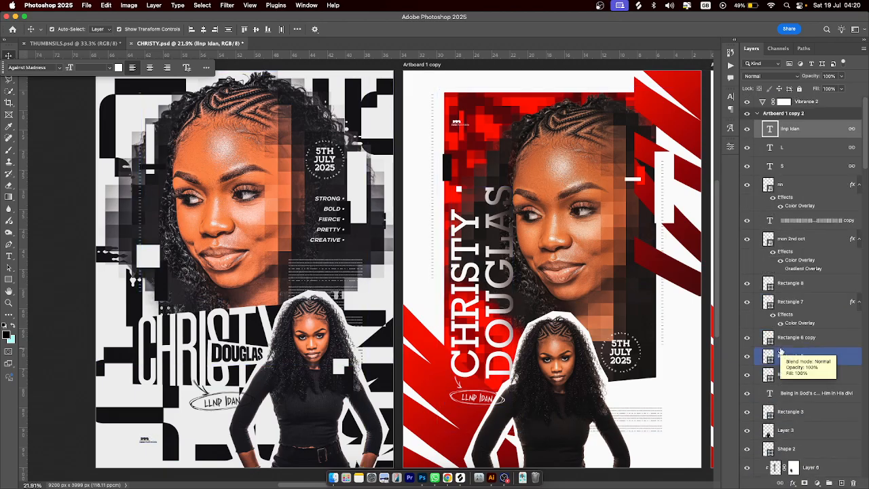
{"action": "left_click_drag", "start_coordinate": [748, 104], "coordinate": [749, 483]}
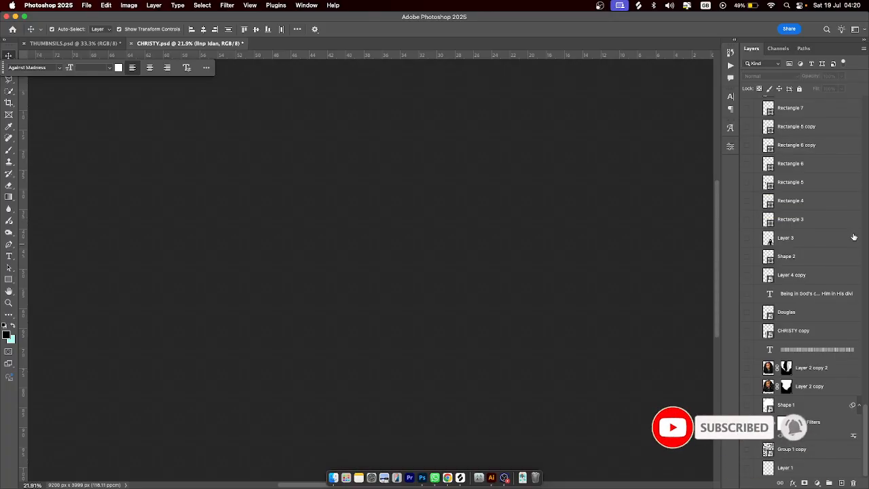
Make the white Layer 1 background visible so Artboard 1 shows blank
{"action": "left_click", "coordinate": [748, 468]}
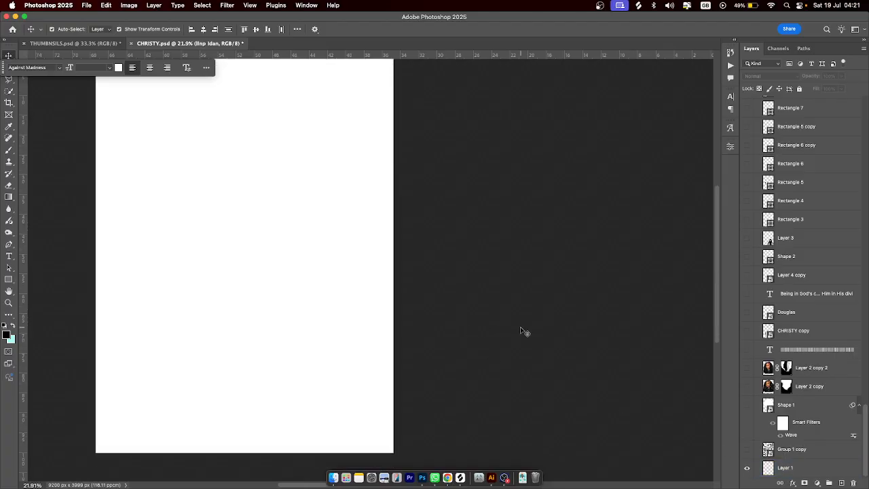
{"action": "scroll", "coordinate": [520, 327], "scroll_direction": "right", "scroll_amount": 1}
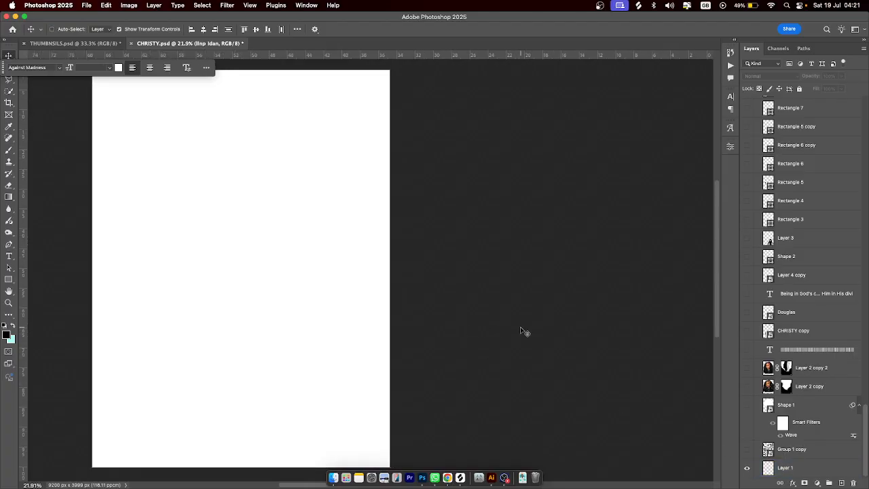
{"action": "scroll", "coordinate": [520, 326], "scroll_direction": "left", "scroll_amount": 5}
{"action": "scroll", "coordinate": [521, 328], "scroll_direction": "left", "scroll_amount": 1}
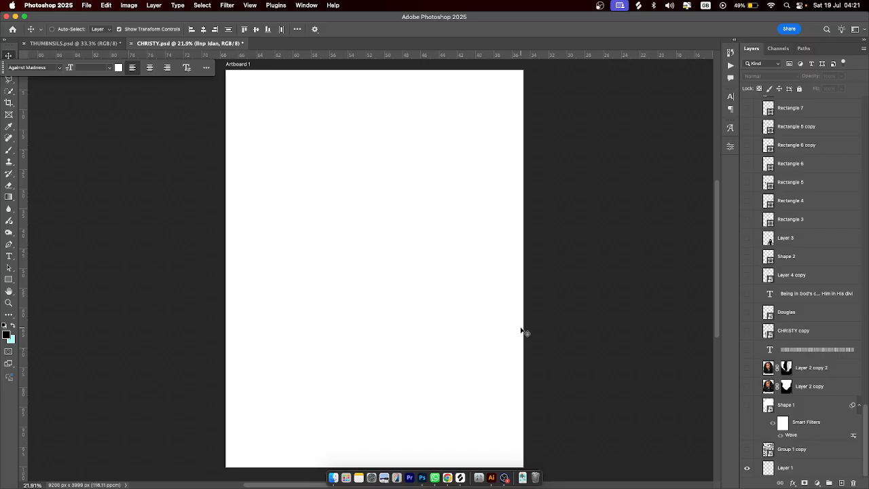
{"action": "scroll", "coordinate": [522, 331], "scroll_direction": "left", "scroll_amount": 1}
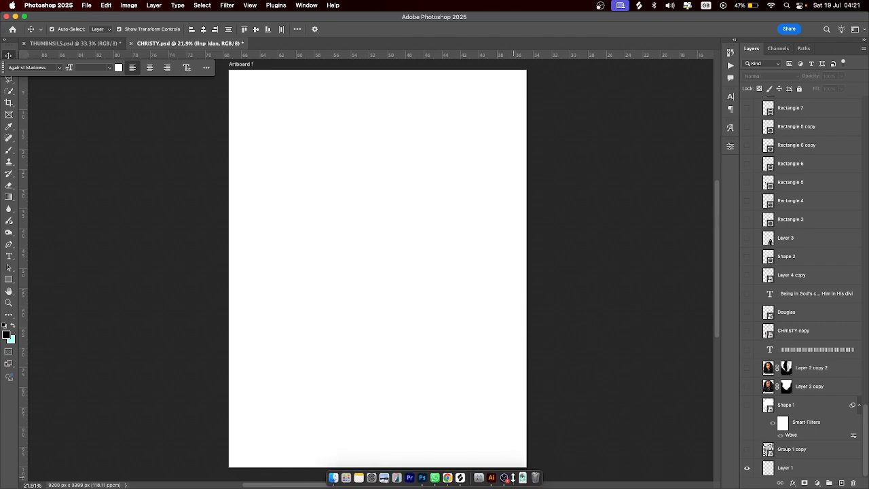
Turn macOS Dock hiding on from the Dock's context menu
{"action": "right_click", "coordinate": [513, 477]}
{"action": "mouse_move", "coordinate": [548, 440]}
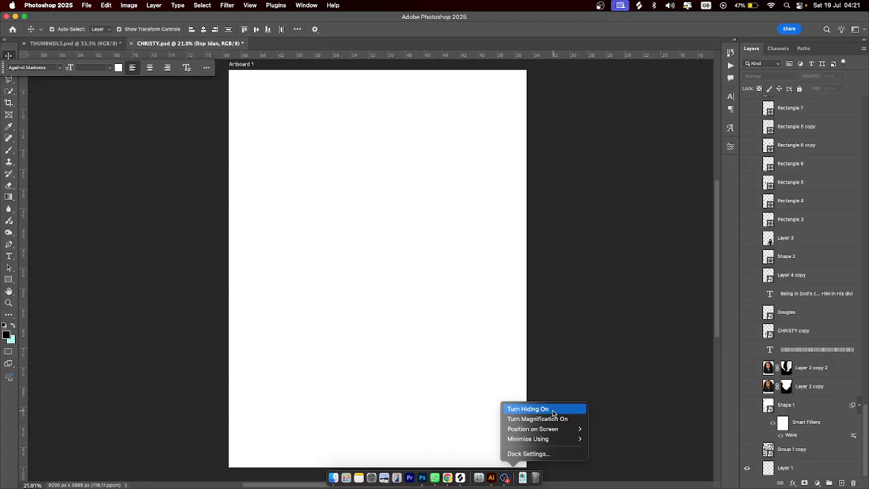
{"action": "left_click", "coordinate": [552, 409]}
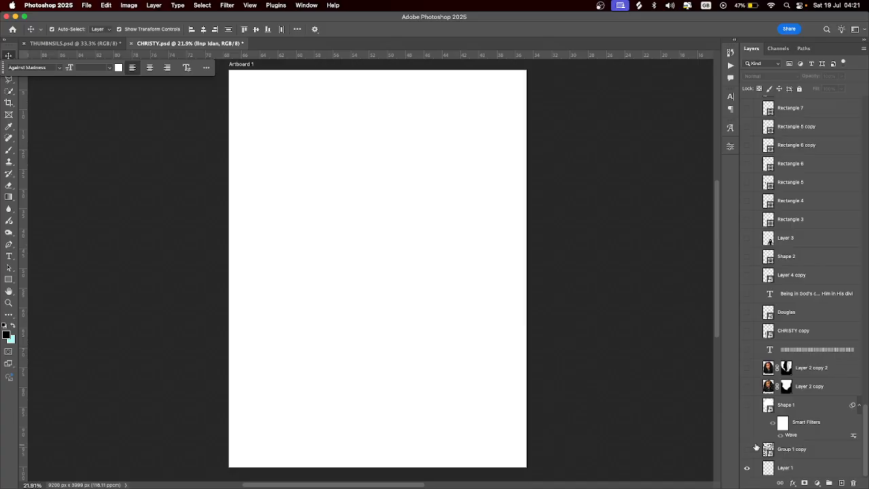
Show Group 1 copy's black CHRISTY lettering and open its smart object contents
{"action": "left_click", "coordinate": [815, 452]}
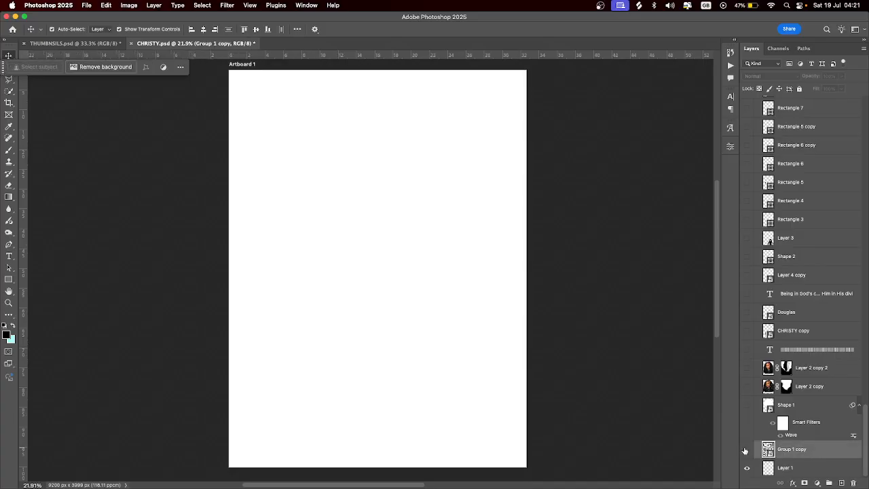
{"action": "left_click", "coordinate": [747, 450]}
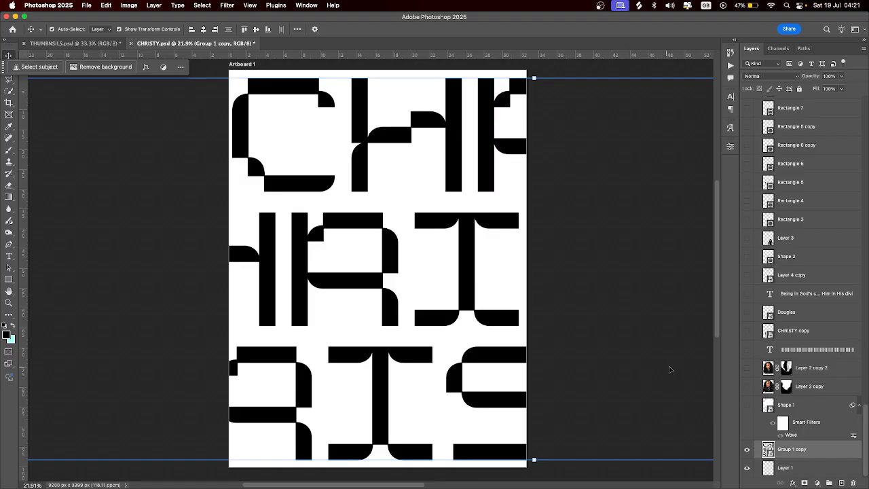
{"action": "double_click", "coordinate": [768, 450]}
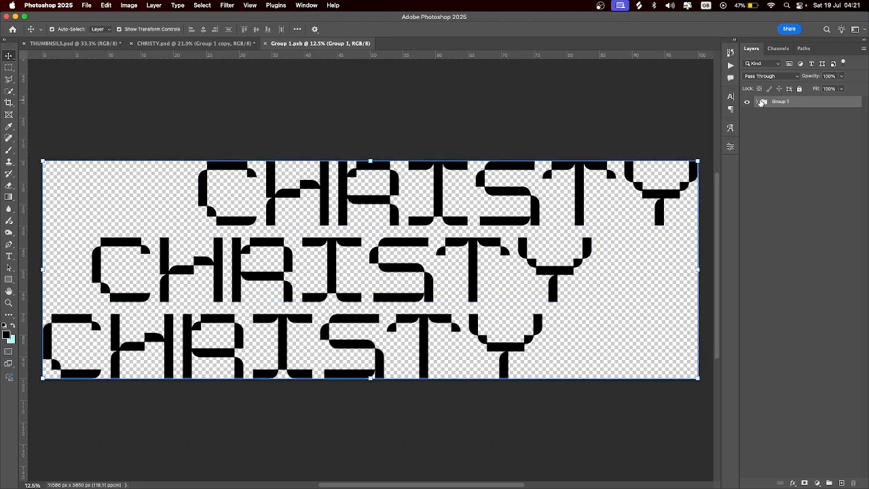
Inspect Group 1's CHRISTY text layers, then close Group 1.psb without saving
{"action": "left_click", "coordinate": [757, 101]}
{"action": "left_click", "coordinate": [776, 113]}
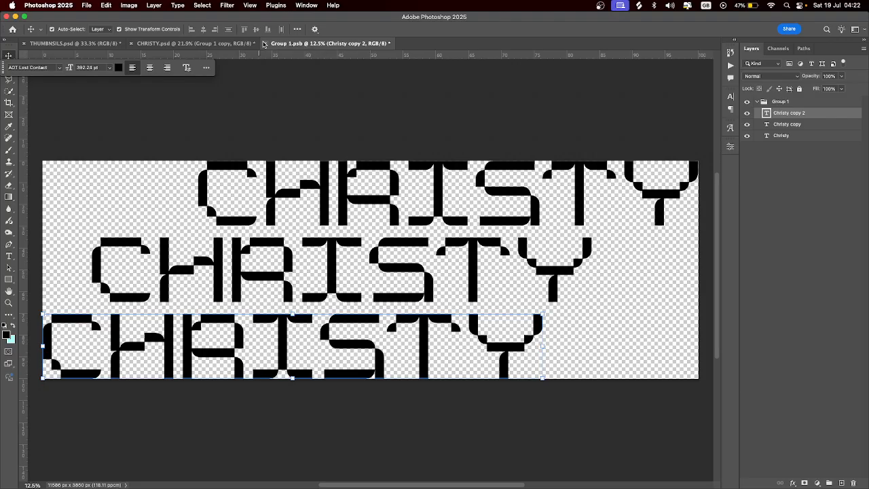
{"action": "left_click", "coordinate": [264, 44]}
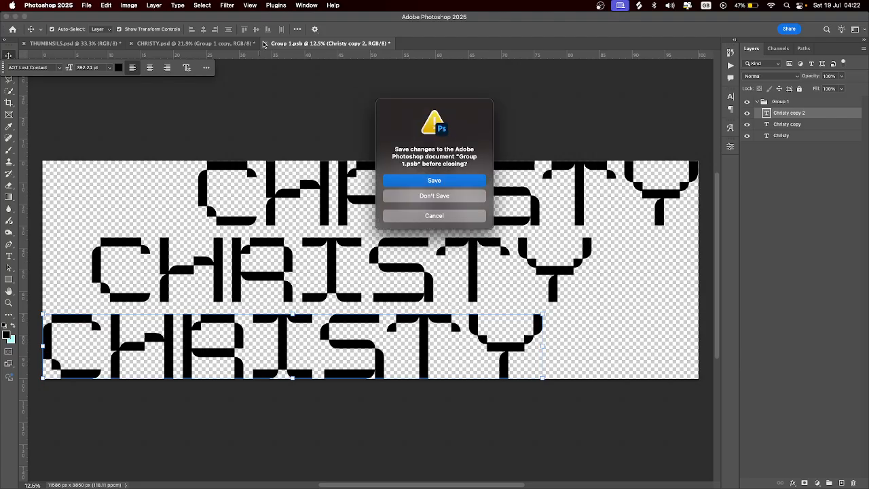
{"action": "left_click", "coordinate": [440, 196]}
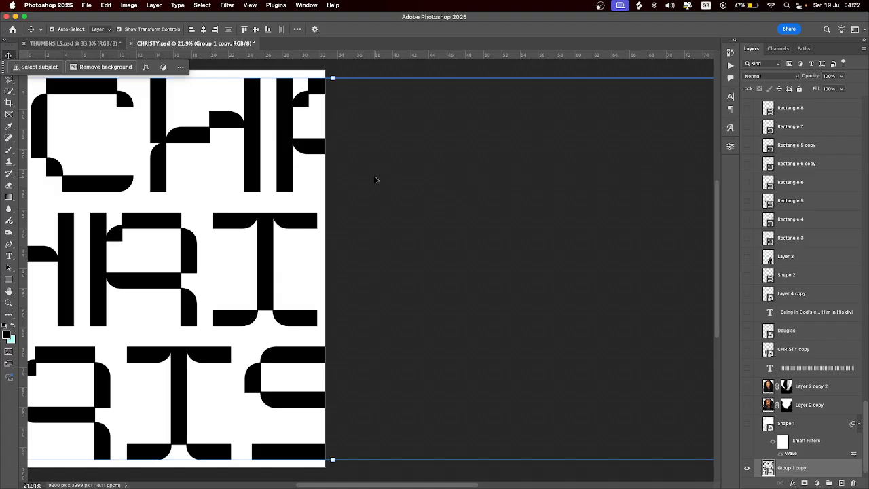
Show the wave-distorted white Shape 1 layer and select it
{"action": "scroll", "coordinate": [375, 180], "scroll_direction": "left", "scroll_amount": 10}
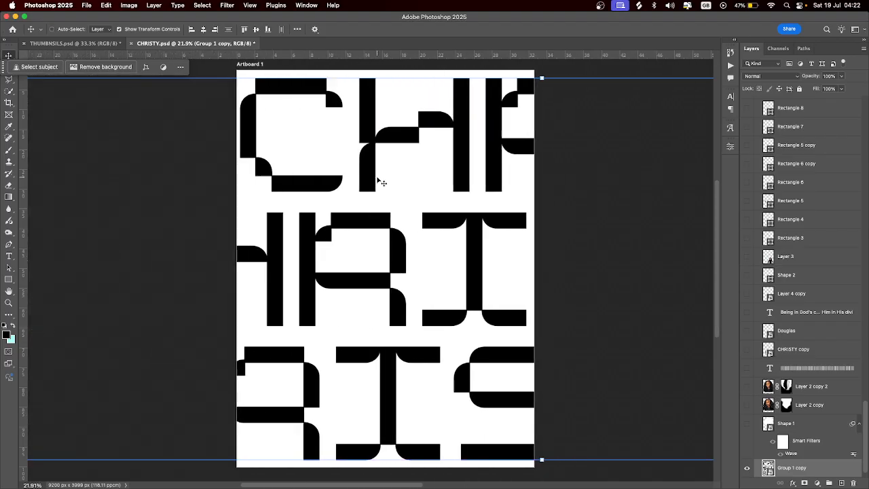
{"action": "scroll", "coordinate": [381, 182], "scroll_direction": "right", "scroll_amount": 1}
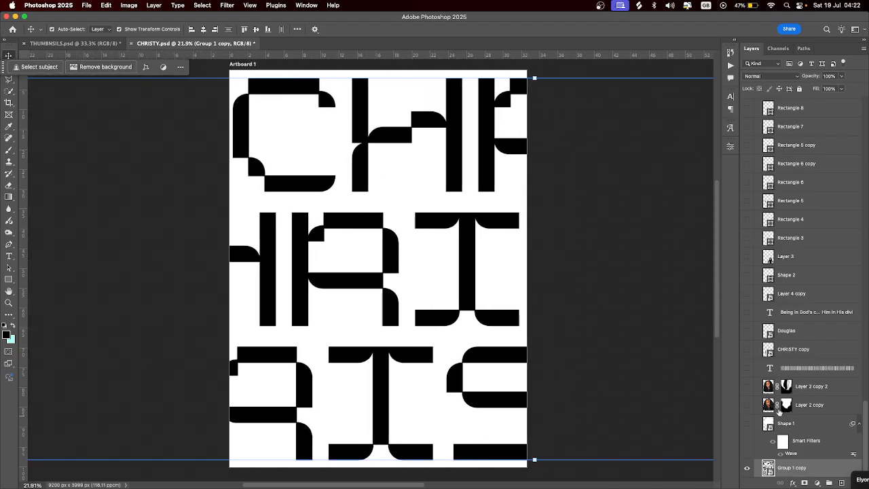
{"action": "left_click", "coordinate": [746, 425]}
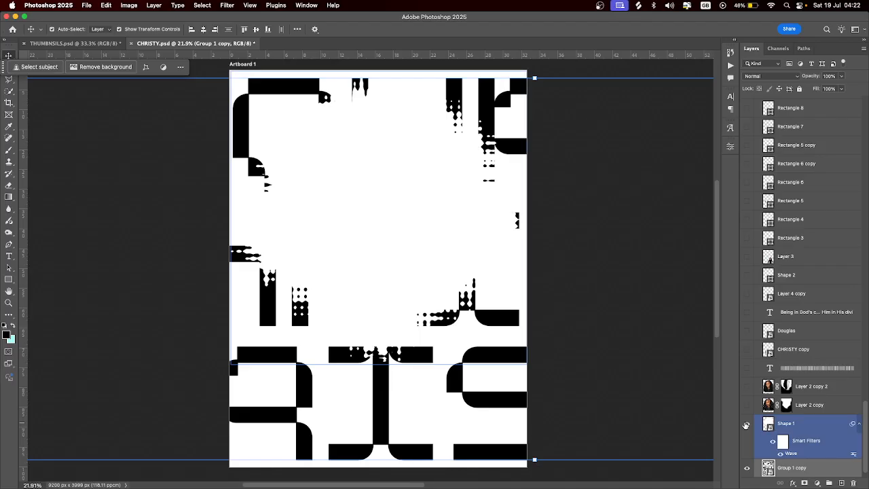
{"action": "left_click", "coordinate": [788, 453]}
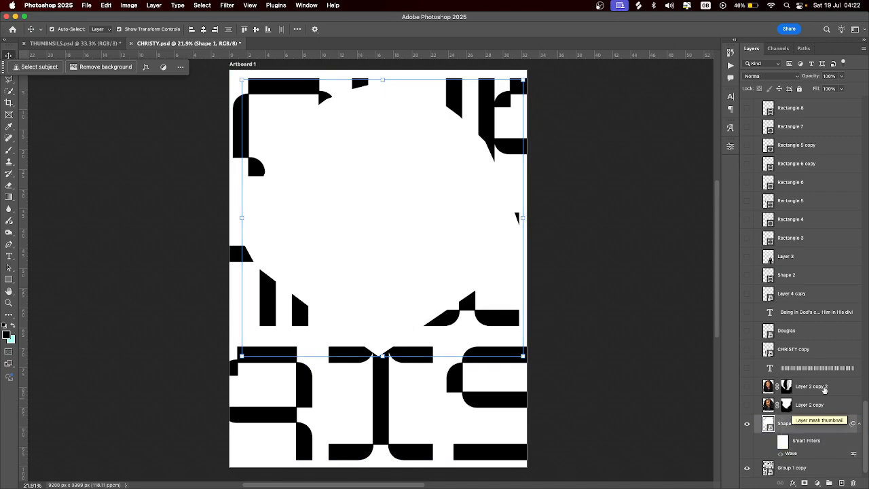
Try the portrait layers, leave Layer 2 copy hidden, and enable Shape 1's Wave filter
{"action": "left_click", "coordinate": [746, 388]}
{"action": "left_click", "coordinate": [747, 388]}
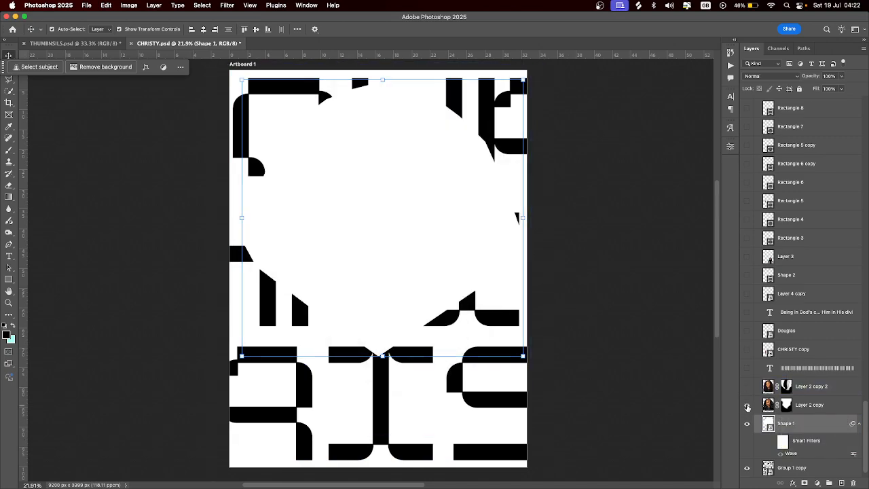
{"action": "left_click", "coordinate": [747, 404]}
{"action": "left_click", "coordinate": [279, 213]}
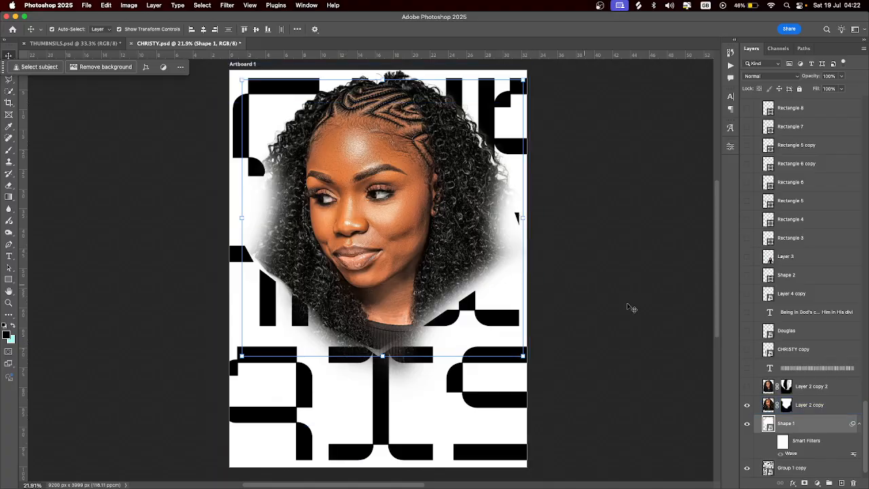
{"action": "left_click", "coordinate": [784, 406]}
{"action": "left_click", "coordinate": [751, 410]}
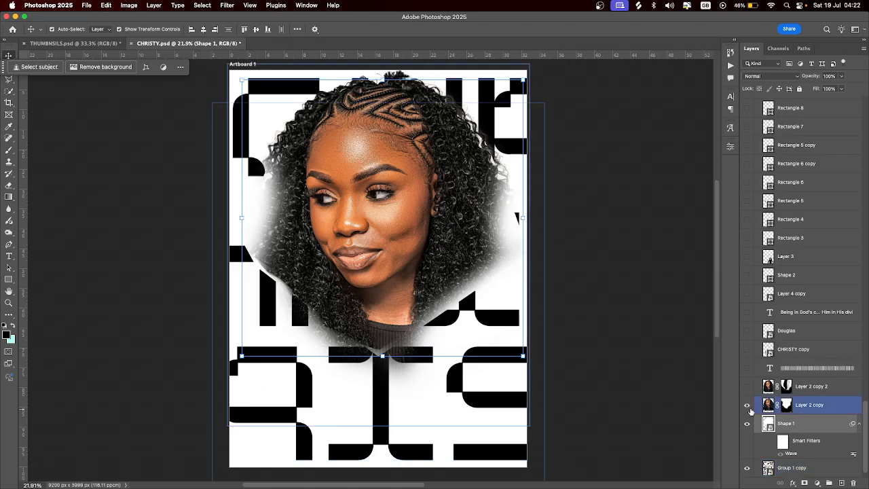
{"action": "left_click", "coordinate": [747, 406]}
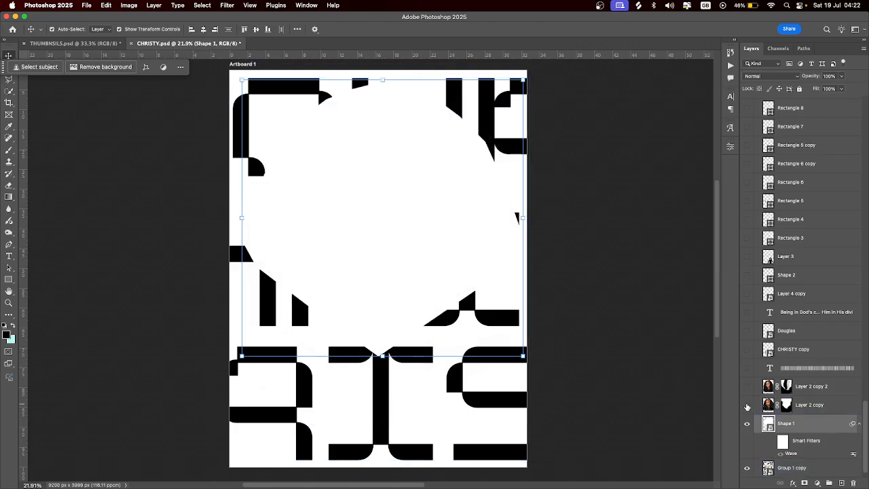
{"action": "left_click", "coordinate": [772, 442]}
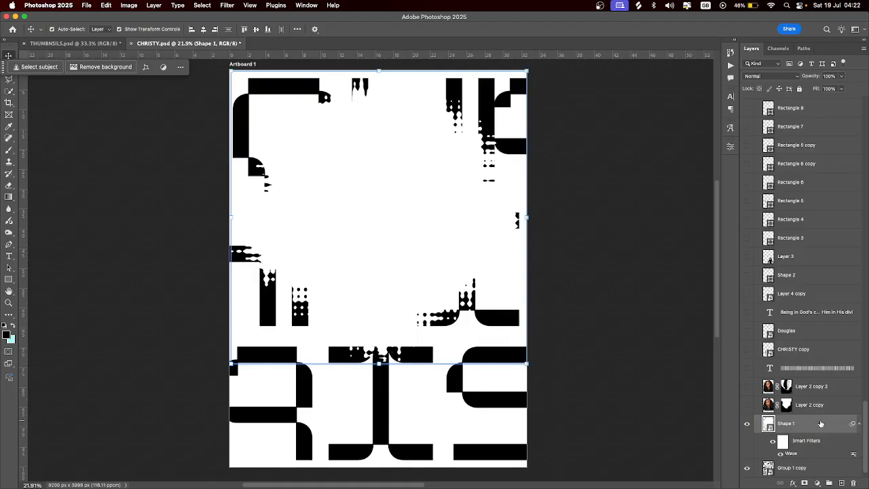
Raise the Wave filter's maximum amplitude from 48 to 125
{"action": "left_click", "coordinate": [228, 6]}
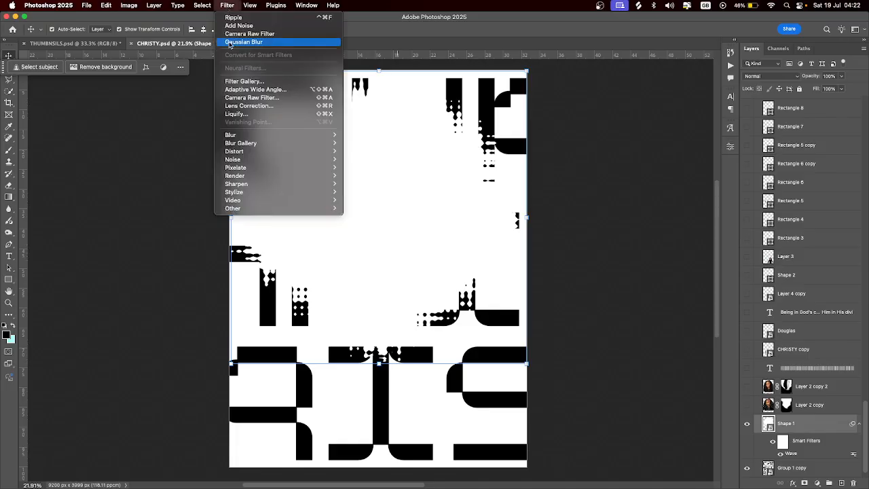
{"action": "mouse_move", "coordinate": [271, 151]}
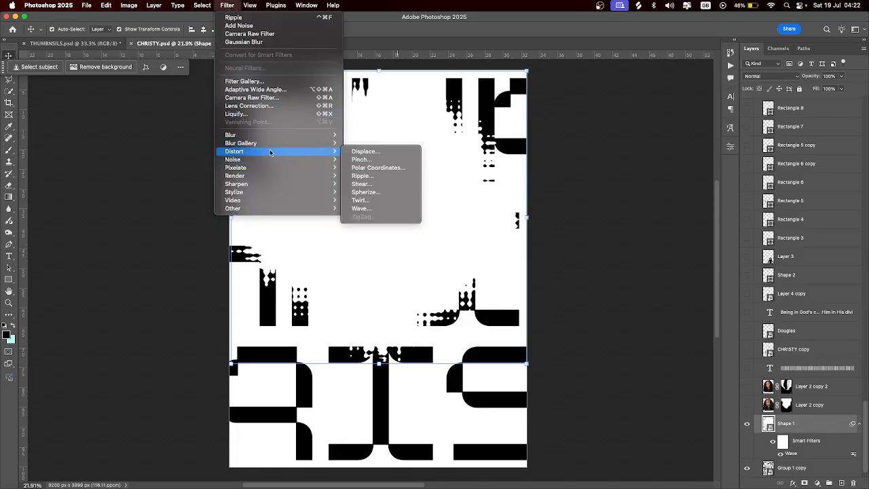
{"action": "left_click", "coordinate": [813, 443]}
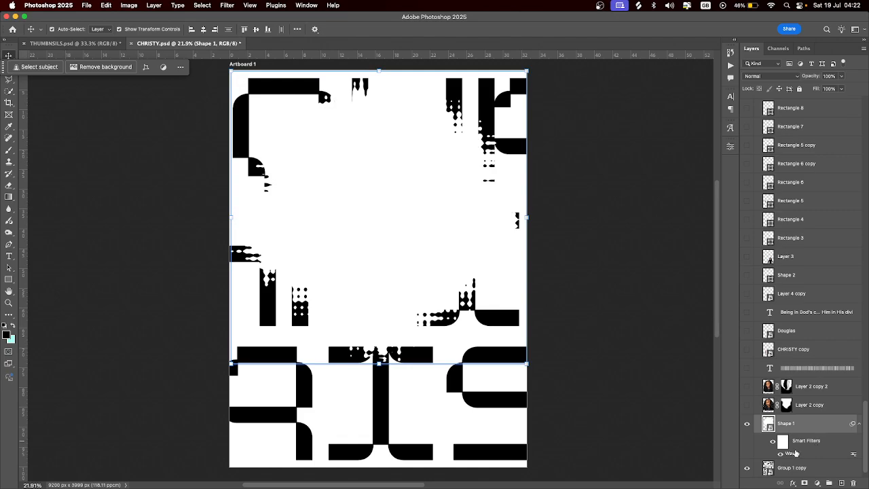
{"action": "double_click", "coordinate": [793, 455]}
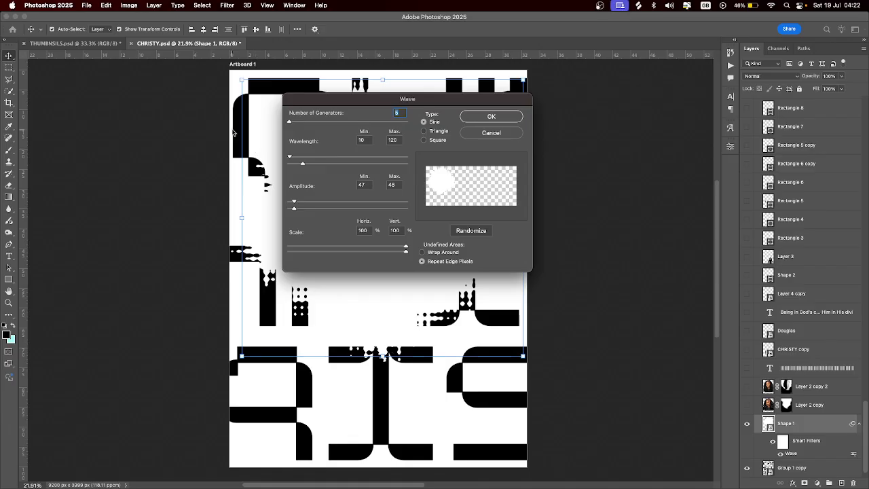
{"action": "left_click_drag", "start_coordinate": [328, 103], "coordinate": [453, 99]}
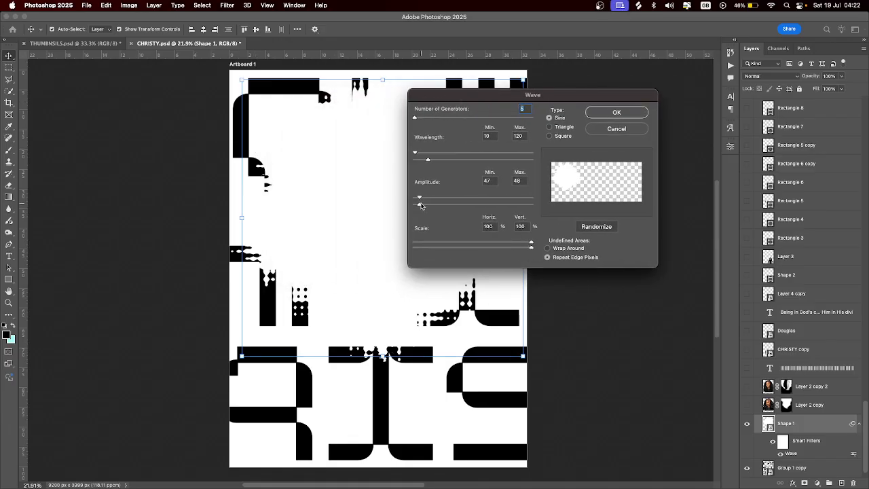
{"action": "left_click_drag", "start_coordinate": [420, 205], "coordinate": [446, 208]}
{"action": "left_click", "coordinate": [617, 112]}
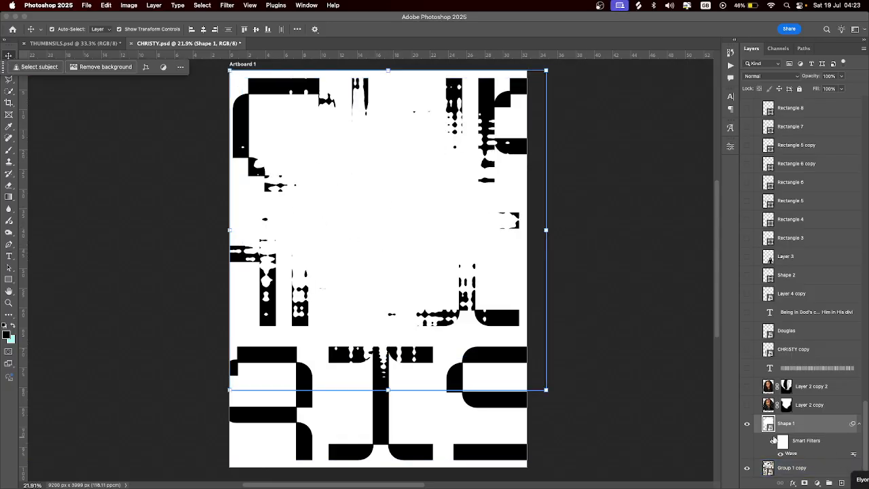
Compare the Wave effect off and on, then show and select the sharp Layer 2 copy portrait
{"action": "left_click", "coordinate": [774, 441]}
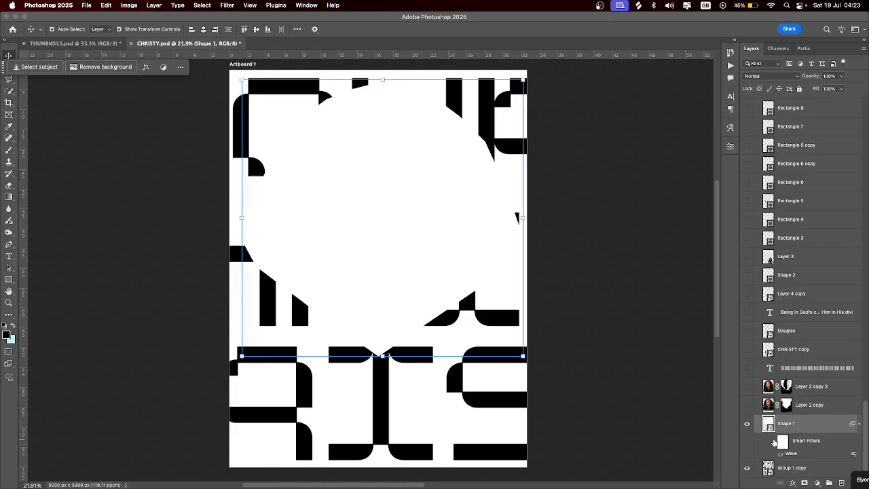
{"action": "left_click", "coordinate": [774, 441]}
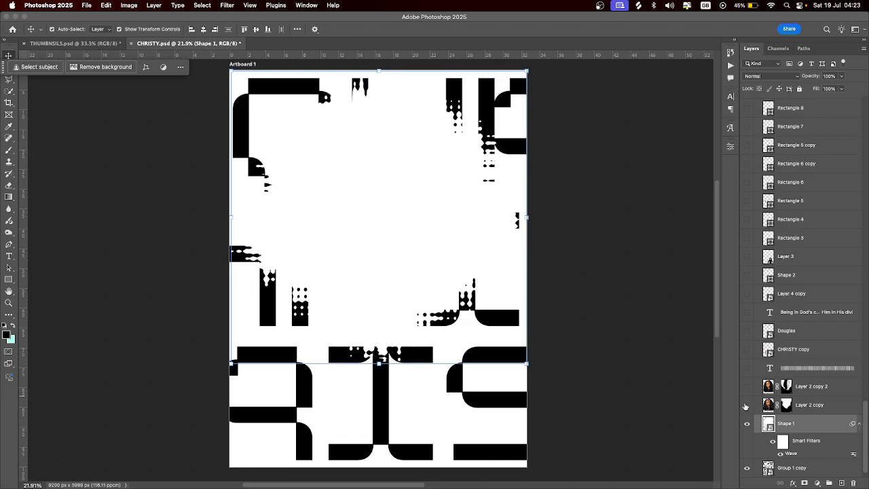
{"action": "left_click", "coordinate": [747, 404]}
{"action": "left_click", "coordinate": [394, 158]}
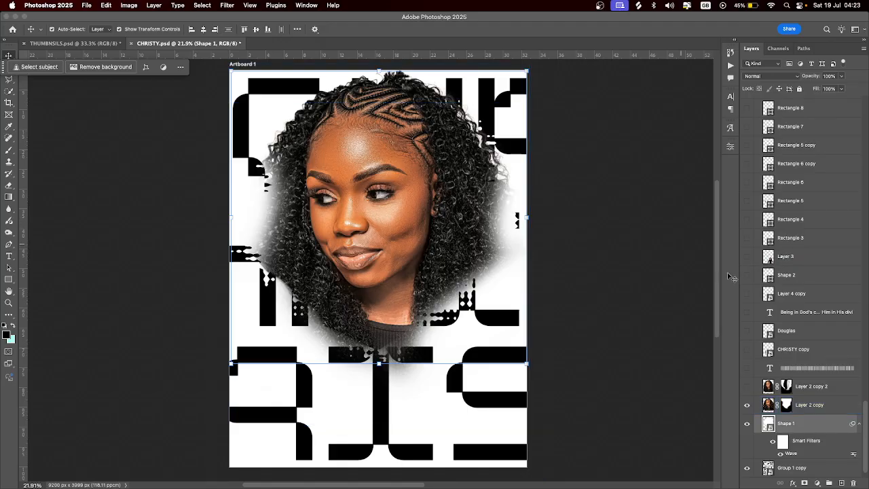
Check and re-hide the pixelated Layer 2 copy 2, then duplicate the sharp Layer 2 copy
{"action": "left_click", "coordinate": [748, 387]}
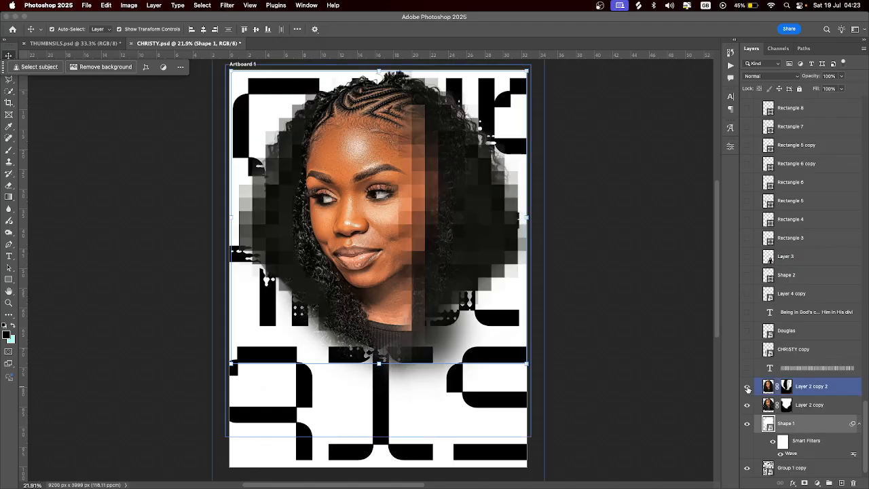
{"action": "left_click", "coordinate": [420, 333]}
{"action": "left_click", "coordinate": [748, 386]}
{"action": "left_click", "coordinate": [835, 405]}
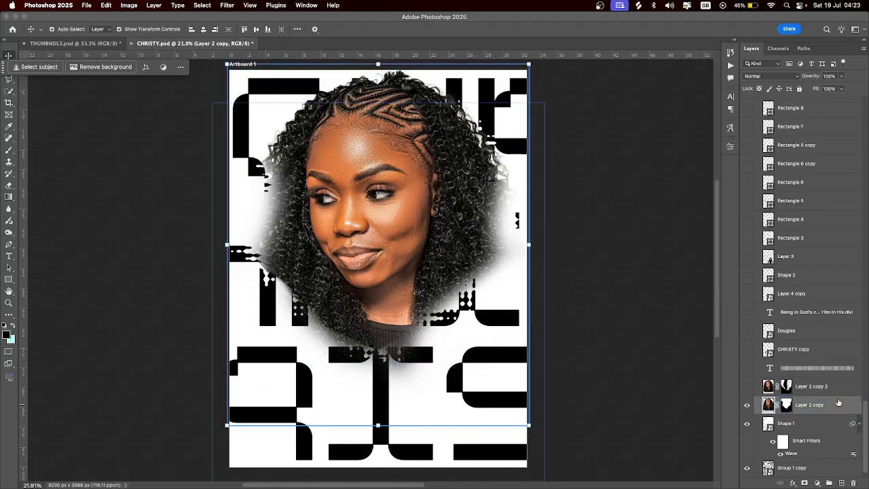
{"action": "key", "text": "super+j"}
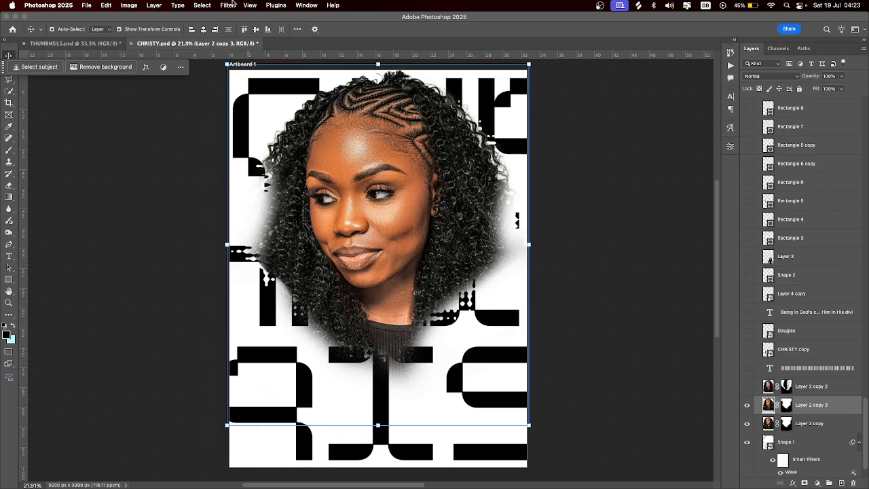
Pixelate the duplicate with a Mosaic filter of cell size 124
{"action": "left_click", "coordinate": [229, 5]}
{"action": "mouse_move", "coordinate": [294, 159]}
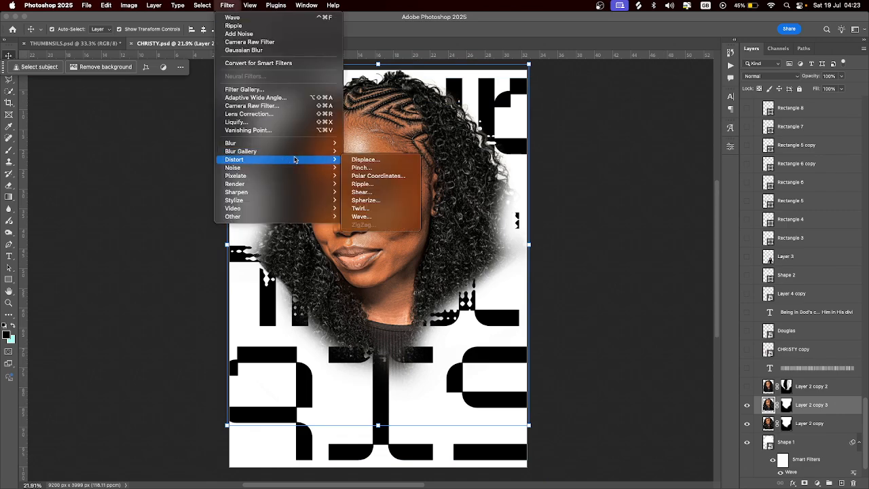
{"action": "mouse_move", "coordinate": [280, 175]}
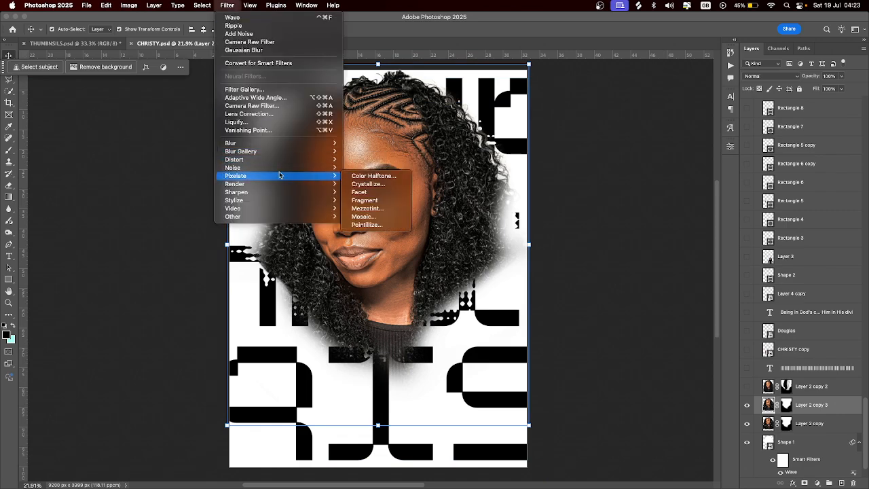
{"action": "left_click", "coordinate": [394, 217]}
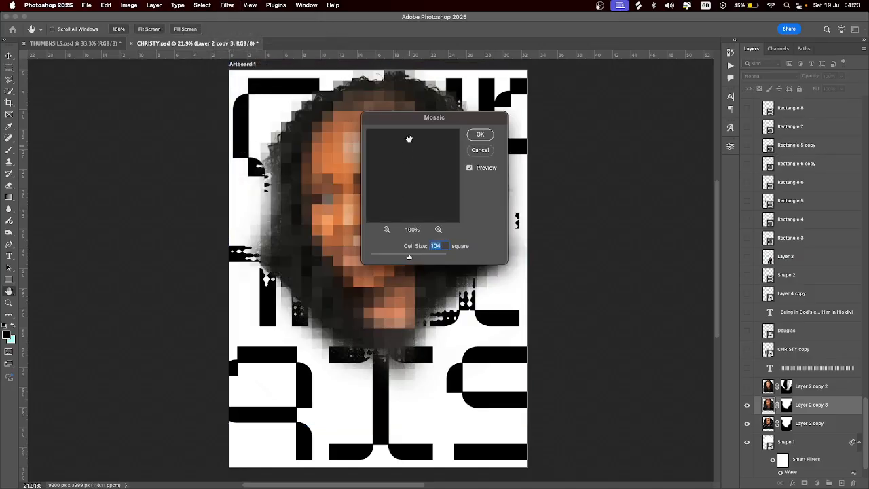
{"action": "left_click_drag", "start_coordinate": [410, 118], "coordinate": [563, 97]}
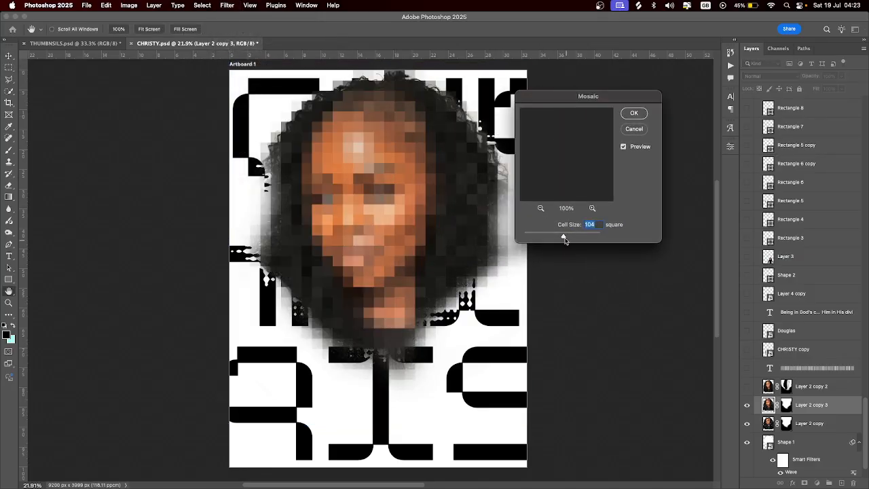
{"action": "mouse_move", "coordinate": [563, 236]}
{"action": "left_mouse_down"}
{"action": "mouse_move", "coordinate": [598, 237]}
{"action": "mouse_move", "coordinate": [533, 238]}
{"action": "mouse_move", "coordinate": [571, 237]}
{"action": "left_mouse_up"}
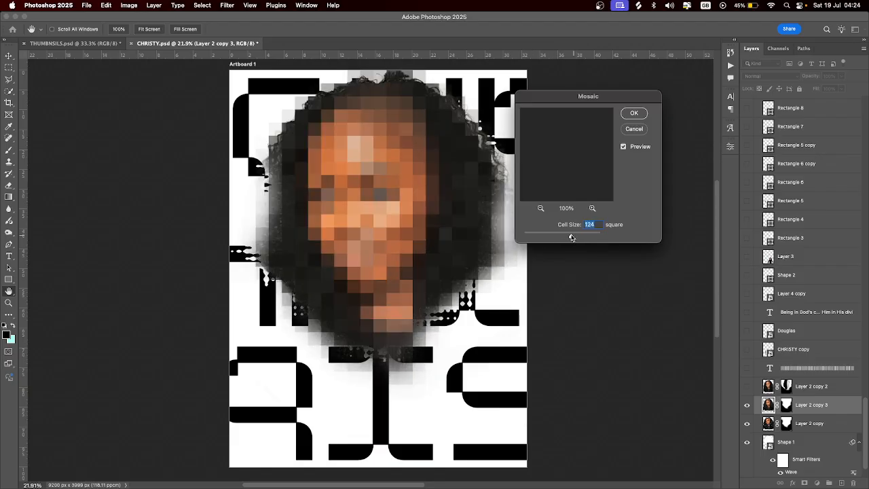
{"action": "left_click", "coordinate": [634, 113]}
{"action": "key", "text": "v"}
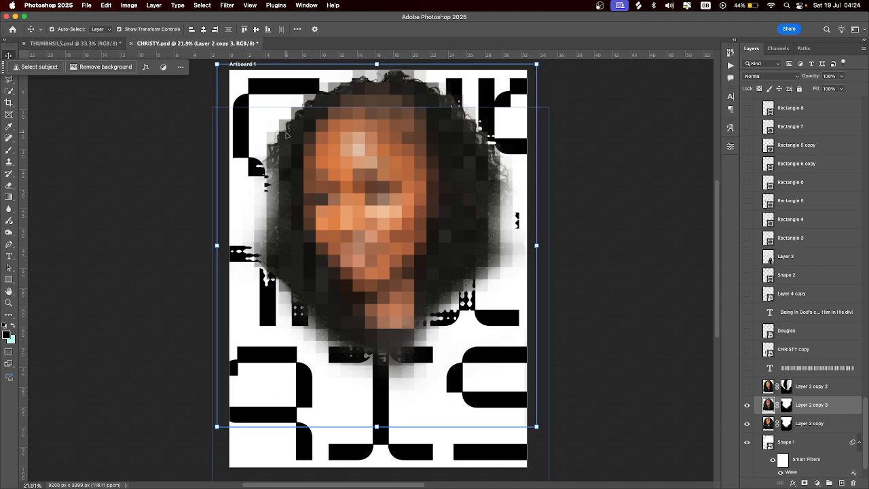
Brush on Layer 2 copy 3's layer mask to reveal the sharp facial features through the mosaic
{"action": "left_click", "coordinate": [9, 149]}
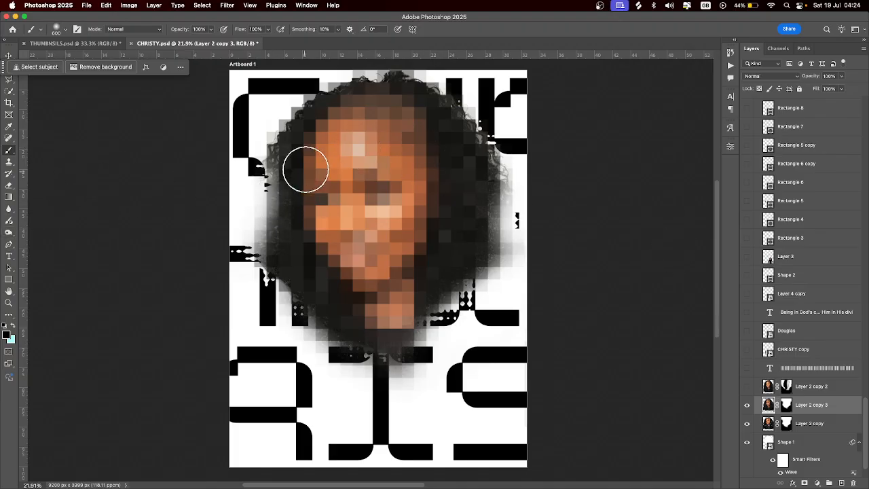
{"action": "left_click_drag", "start_coordinate": [365, 129], "coordinate": [381, 190]}
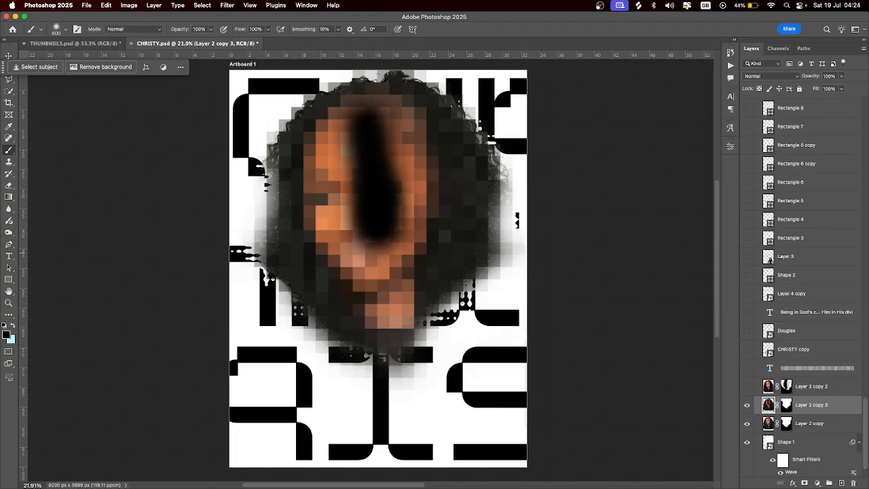
{"action": "key", "text": "super+z"}
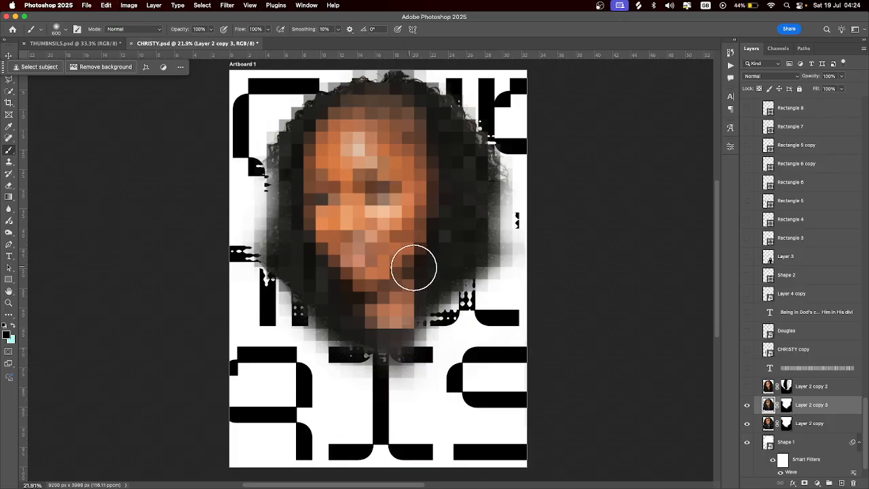
{"action": "left_click", "coordinate": [786, 404]}
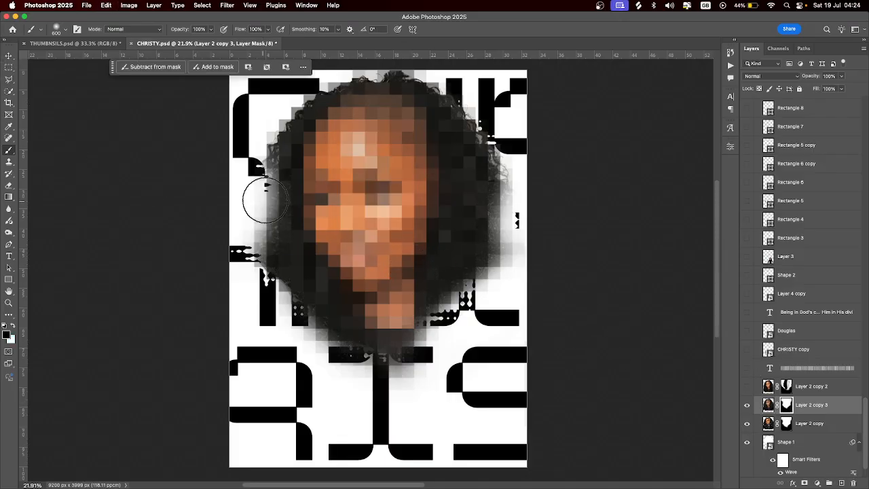
{"action": "mouse_move", "coordinate": [406, 142]}
{"action": "left_mouse_down"}
{"action": "mouse_move", "coordinate": [380, 253]}
{"action": "mouse_move", "coordinate": [389, 198]}
{"action": "mouse_move", "coordinate": [380, 220]}
{"action": "left_mouse_up"}
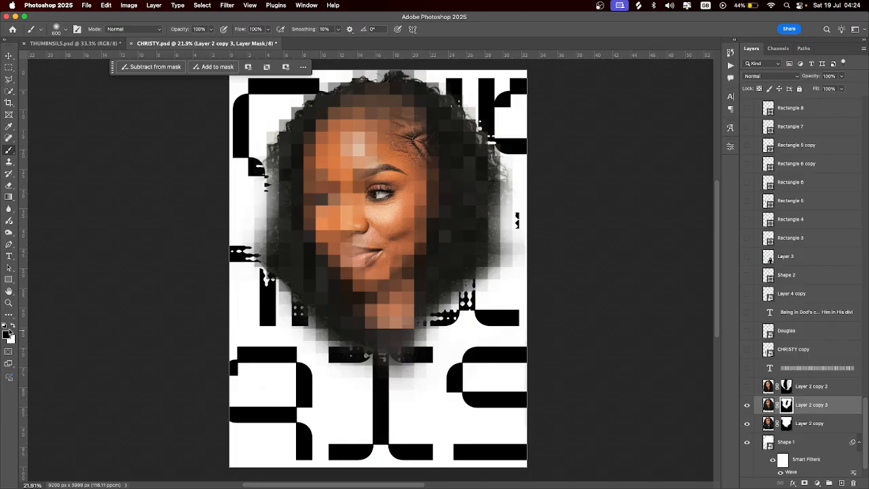
{"action": "key", "text": "super+z"}
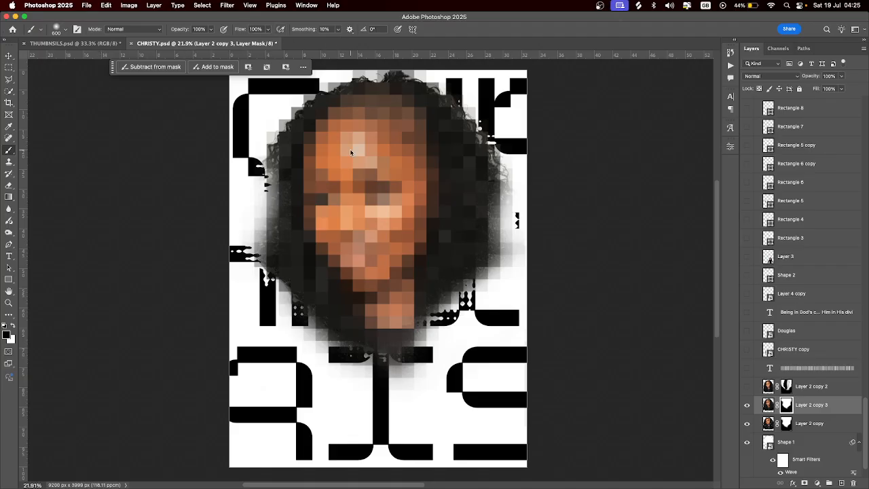
{"action": "mouse_move", "coordinate": [356, 93]}
{"action": "left_mouse_down"}
{"action": "mouse_move", "coordinate": [355, 197]}
{"action": "mouse_move", "coordinate": [363, 174]}
{"action": "mouse_move", "coordinate": [370, 263]}
{"action": "mouse_move", "coordinate": [343, 148]}
{"action": "mouse_move", "coordinate": [339, 246]}
{"action": "mouse_move", "coordinate": [358, 205]}
{"action": "mouse_move", "coordinate": [354, 262]}
{"action": "mouse_move", "coordinate": [351, 219]}
{"action": "mouse_move", "coordinate": [366, 309]}
{"action": "mouse_move", "coordinate": [367, 248]}
{"action": "mouse_move", "coordinate": [373, 293]}
{"action": "mouse_move", "coordinate": [357, 230]}
{"action": "mouse_move", "coordinate": [359, 294]}
{"action": "mouse_move", "coordinate": [378, 292]}
{"action": "mouse_move", "coordinate": [372, 318]}
{"action": "mouse_move", "coordinate": [350, 214]}
{"action": "mouse_move", "coordinate": [365, 93]}
{"action": "mouse_move", "coordinate": [328, 120]}
{"action": "mouse_move", "coordinate": [328, 222]}
{"action": "mouse_move", "coordinate": [342, 264]}
{"action": "mouse_move", "coordinate": [370, 136]}
{"action": "mouse_move", "coordinate": [315, 113]}
{"action": "left_mouse_up"}
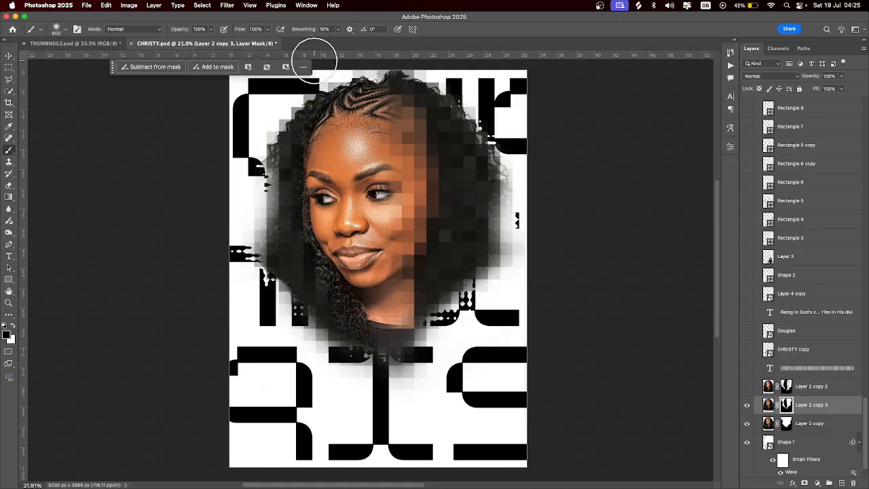
Hide Layer 2 copy 3 and show the pixelated Layer 2 copy 2 portrait instead
{"action": "left_click", "coordinate": [9, 55]}
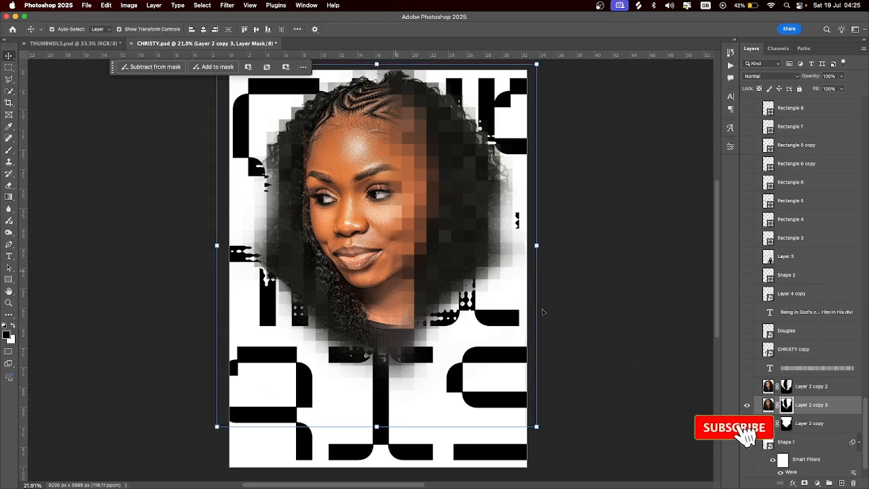
{"action": "left_click", "coordinate": [747, 405]}
{"action": "left_click", "coordinate": [747, 386]}
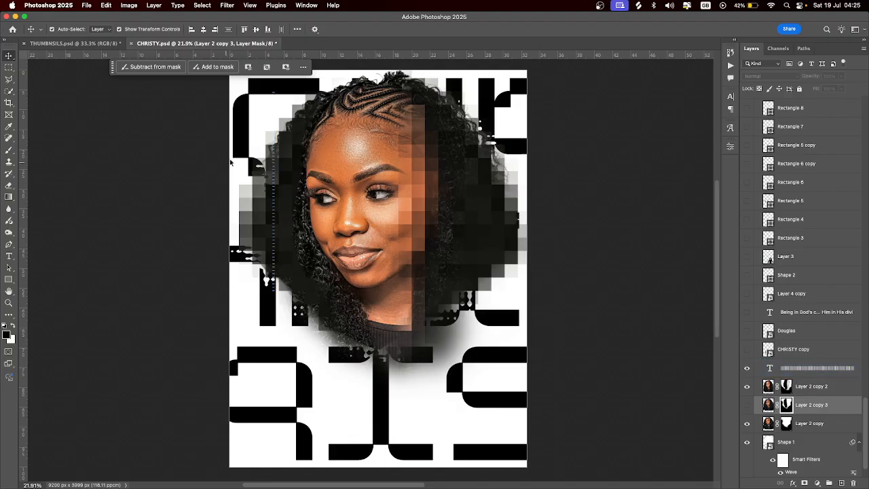
{"action": "left_click", "coordinate": [275, 214]}
{"action": "double_click", "coordinate": [275, 214]}
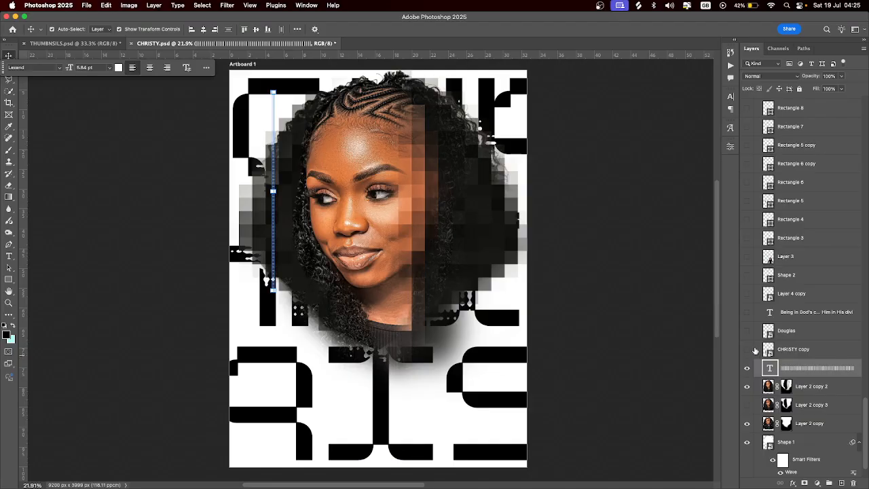
Show the red CHRISTY banner, DOUGLAS and body text, then hide them with Layer 2 copy 2
{"action": "left_click", "coordinate": [748, 350]}
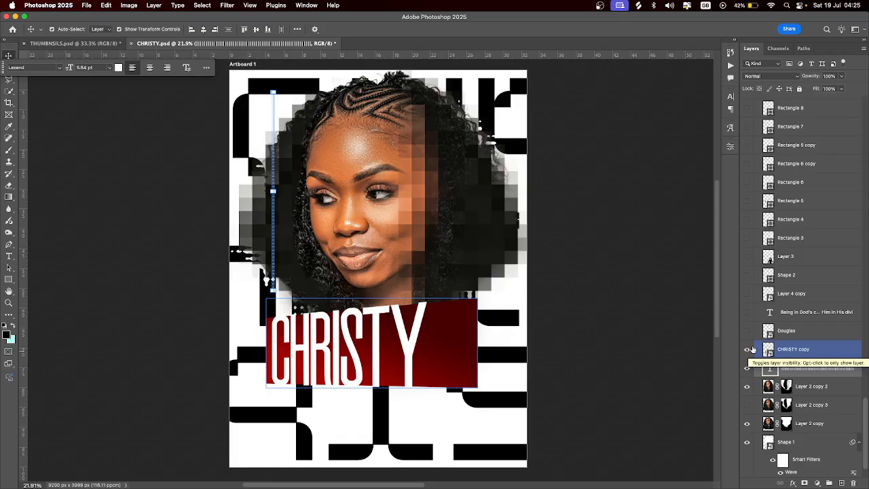
{"action": "left_click", "coordinate": [795, 367]}
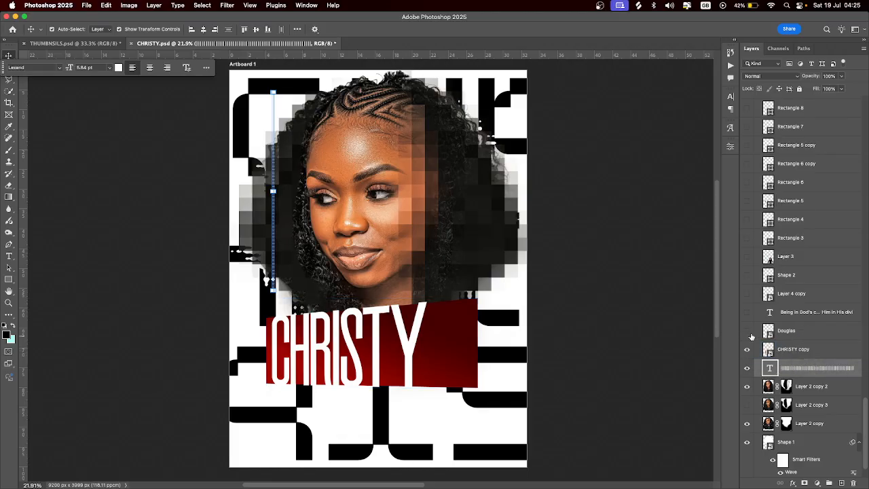
{"action": "left_click", "coordinate": [747, 331]}
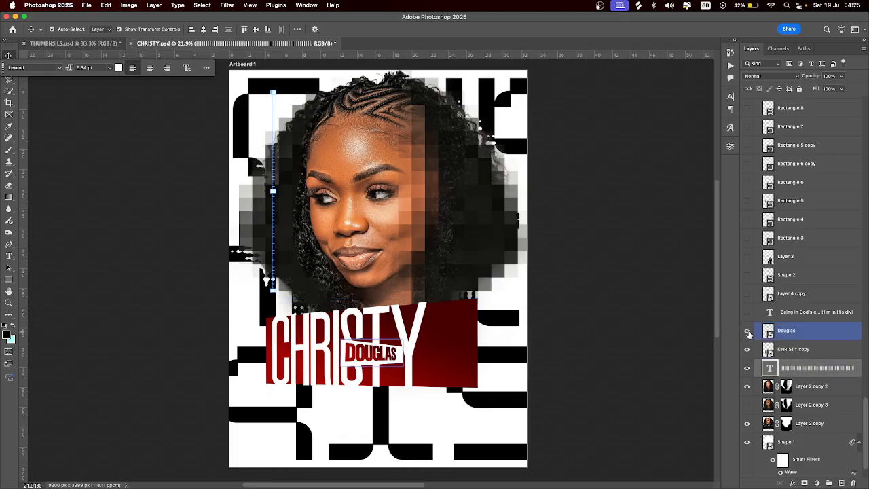
{"action": "left_click", "coordinate": [747, 312]}
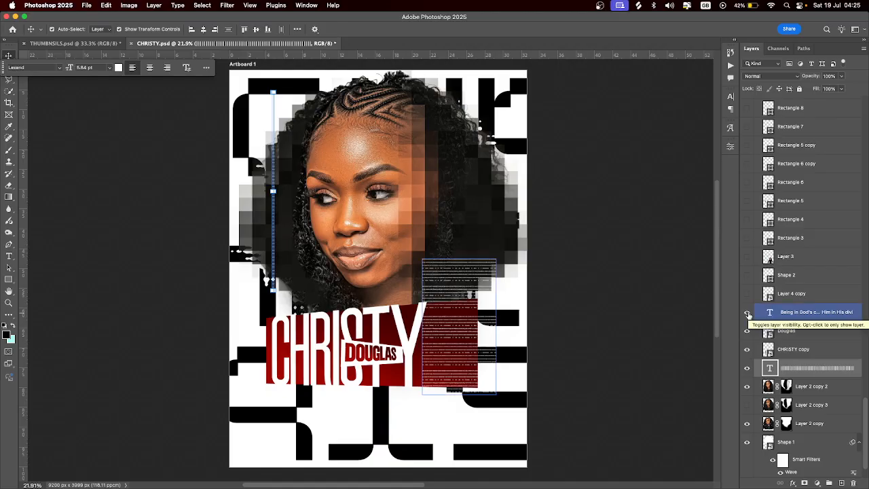
{"action": "left_click_drag", "start_coordinate": [748, 314], "coordinate": [748, 386]}
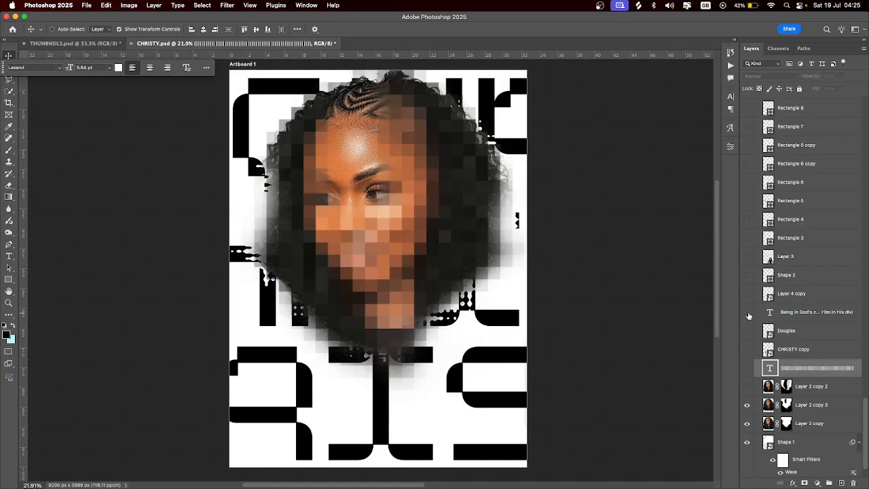
Step back and forward through the edit history across the banner and pixelated portrait states
{"action": "key", "text": "super+z"}
{"action": "left_click", "coordinate": [748, 313], "text": "alt"}
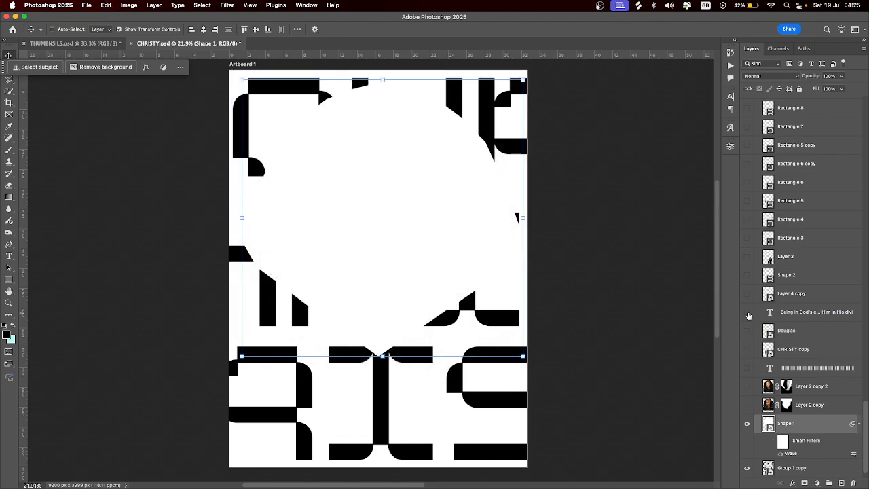
{"action": "key", "text": "super+z"}
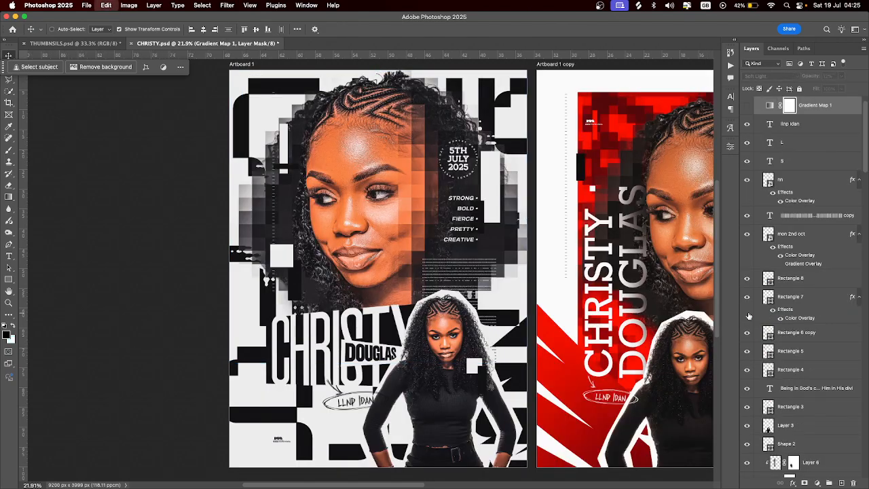
{"action": "key", "text": "super+z"}
{"action": "key", "text": "super+z"}
{"action": "key", "text": "super+z"}
{"action": "key", "text": "super+z"}
{"action": "key", "text": "super+z"}
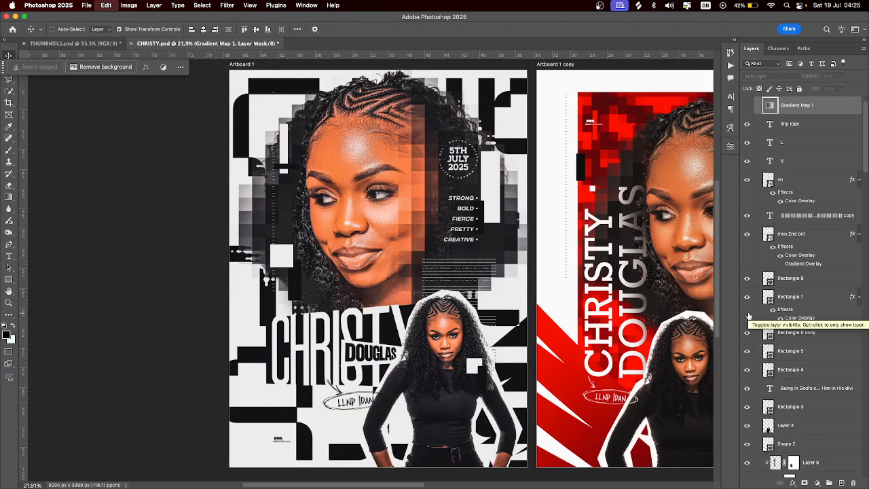
{"action": "key", "text": "super+z"}
{"action": "key", "text": "super+z"}
{"action": "key", "text": "super+z"}
{"action": "key", "text": "super+z"}
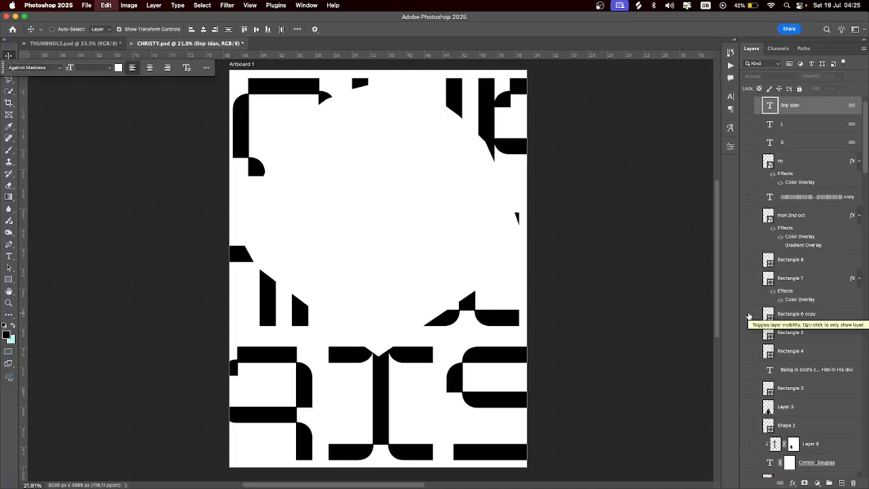
{"action": "key", "text": "super+z"}
{"action": "key", "text": "super+z"}
{"action": "key", "text": "super+z"}
{"action": "key", "text": "super+z"}
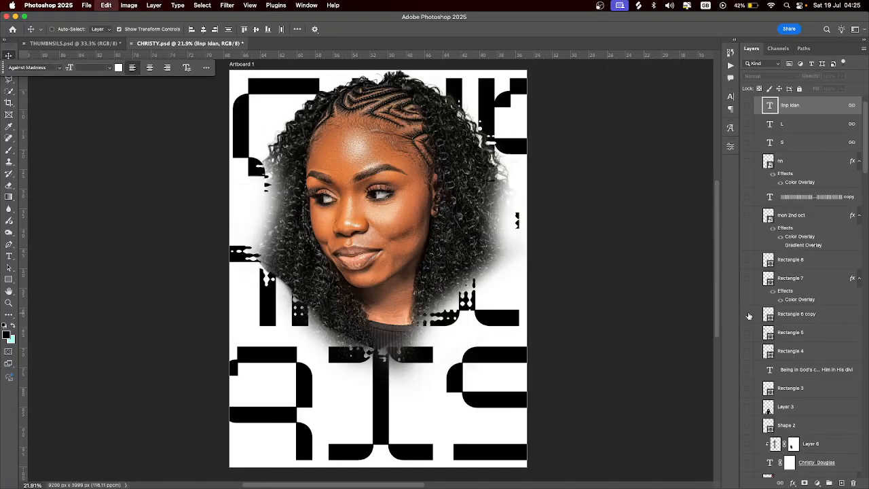
{"action": "key", "text": "super+z"}
{"action": "key", "text": "super+z"}
{"action": "key", "text": "super+z"}
{"action": "key", "text": "super+z"}
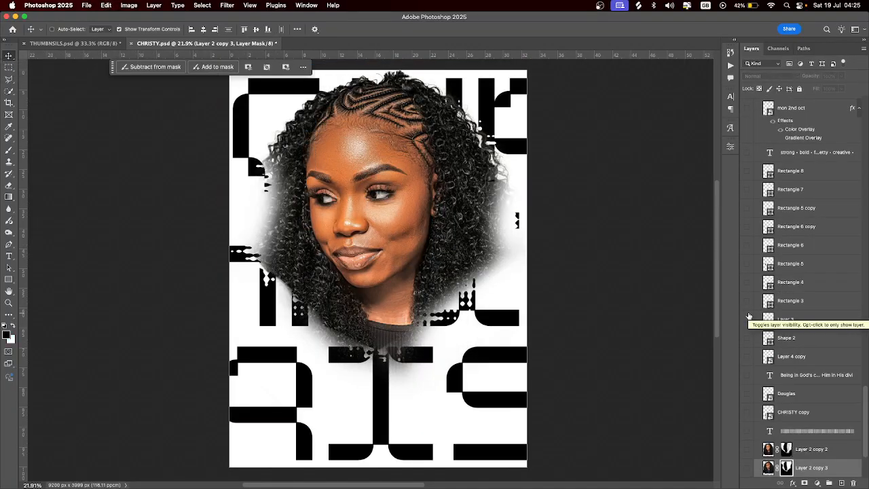
{"action": "key", "text": "super+z"}
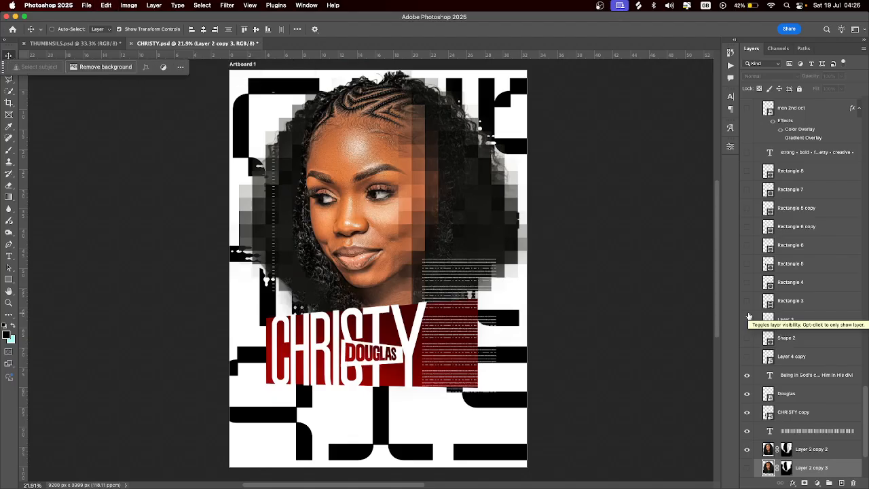
{"action": "key", "text": "shift+super+z"}
{"action": "key", "text": "shift+super+z"}
{"action": "key", "text": "shift+super+z"}
{"action": "key", "text": "shift+super+z"}
{"action": "key", "text": "shift+super+z"}
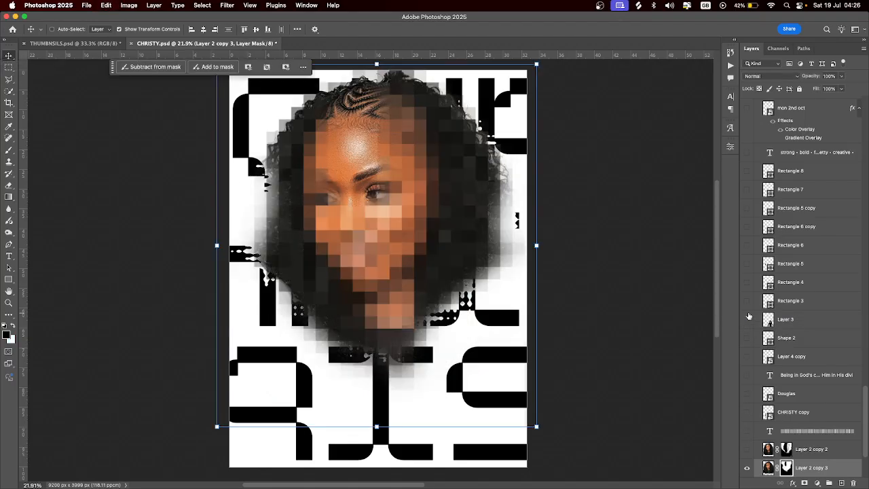
{"action": "key", "text": "super+z"}
{"action": "key", "text": "super+z"}
{"action": "key", "text": "super+z"}
{"action": "key", "text": "super+z"}
{"action": "key", "text": "super+z"}
{"action": "key", "text": "super+z"}
{"action": "key", "text": "super+z"}
{"action": "key", "text": "super+z"}
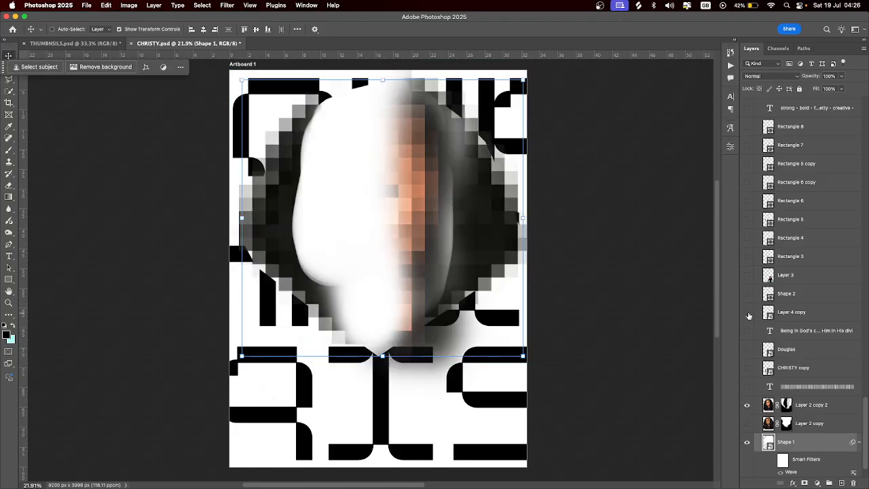
{"action": "key", "text": "super+z"}
{"action": "key", "text": "super+z"}
{"action": "key", "text": "super+z"}
{"action": "key", "text": "super+z"}
{"action": "key", "text": "super+z"}
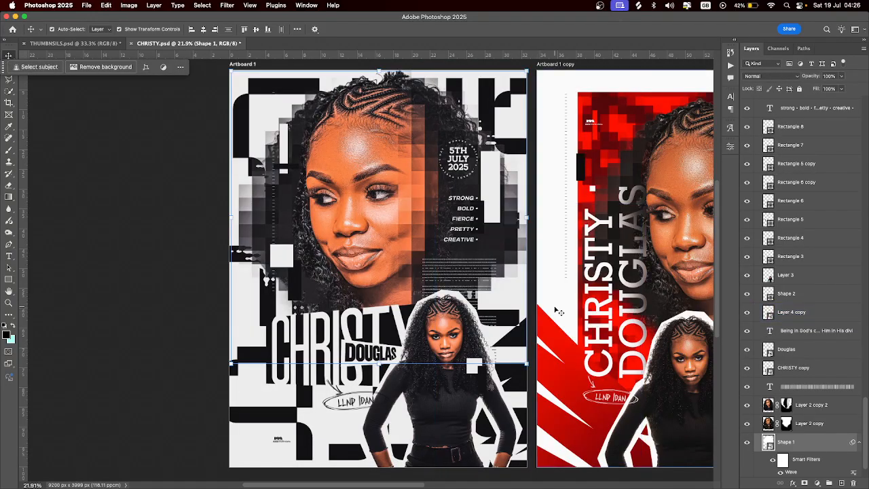
Select the Layer 5 copy portrait and undo back to the half-sharp portrait state
{"action": "scroll", "coordinate": [794, 337], "scroll_direction": "up", "scroll_amount": 3}
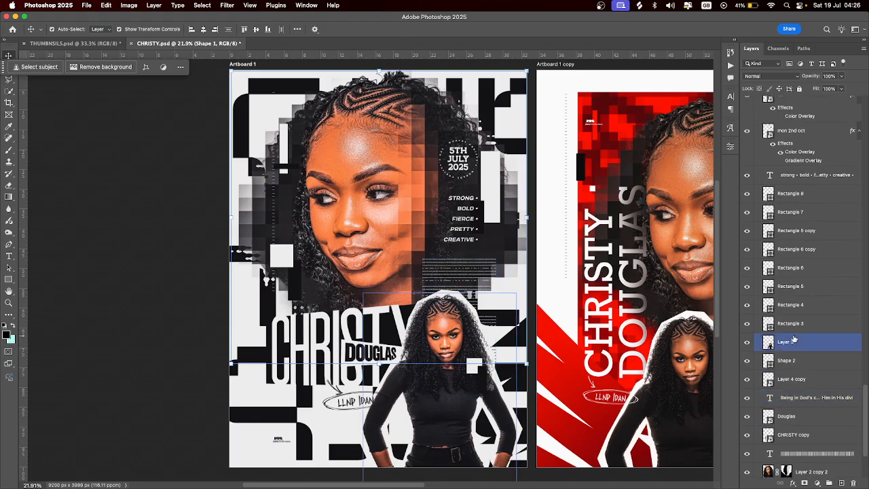
{"action": "scroll", "coordinate": [794, 337], "scroll_direction": "down", "scroll_amount": 4}
{"action": "scroll", "coordinate": [794, 338], "scroll_direction": "down", "scroll_amount": 1}
{"action": "scroll", "coordinate": [794, 338], "scroll_direction": "up", "scroll_amount": 1}
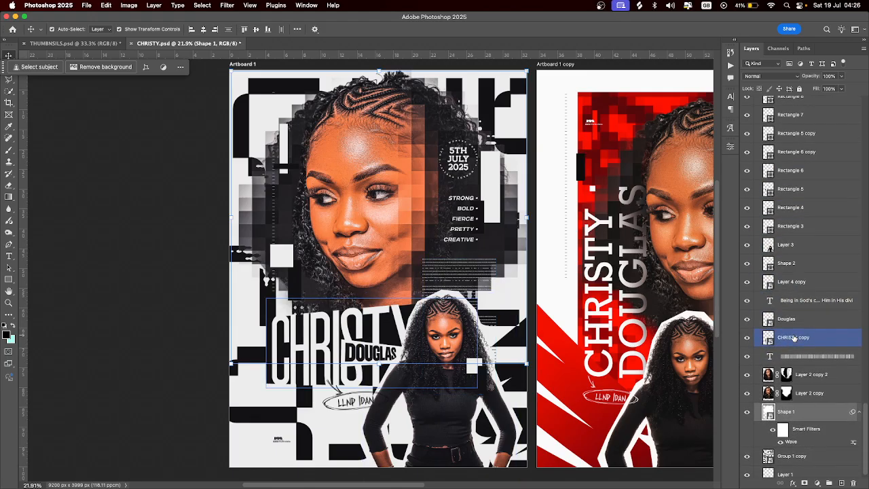
{"action": "left_click", "coordinate": [368, 321]}
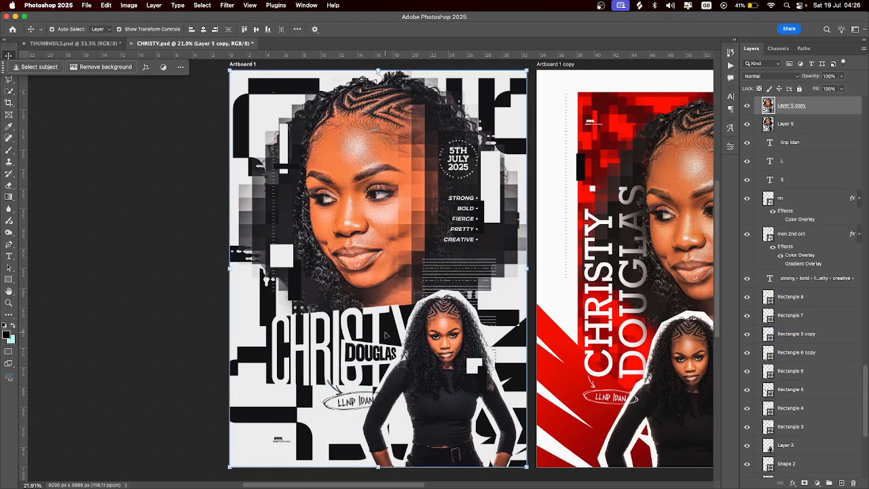
{"action": "scroll", "coordinate": [781, 192], "scroll_direction": "up", "scroll_amount": 2}
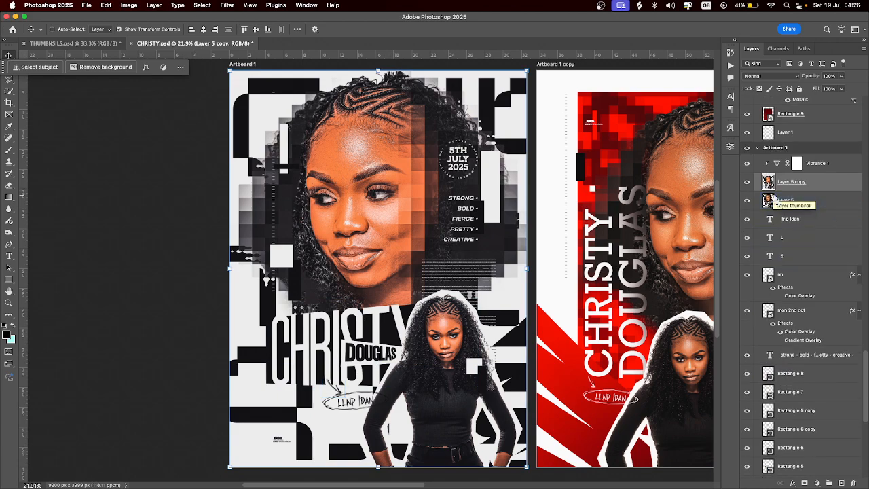
{"action": "key", "text": "super+z"}
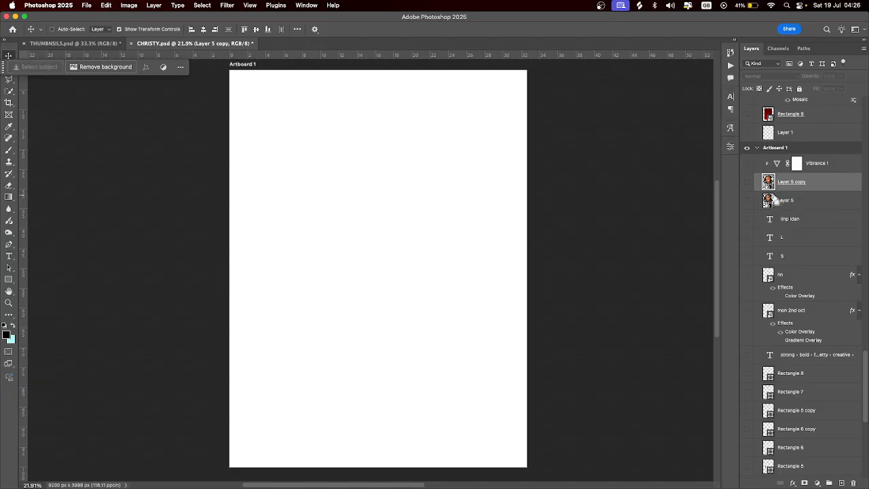
{"action": "key", "text": "super+z"}
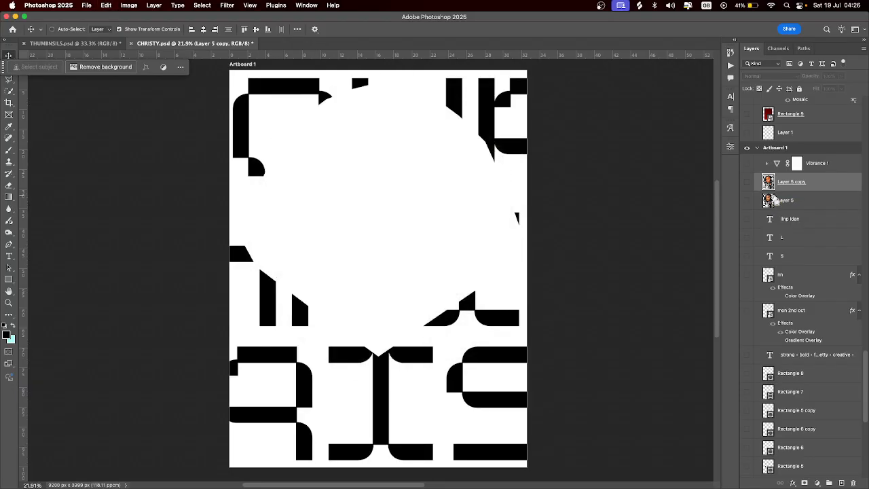
{"action": "key", "text": "super+z"}
{"action": "key", "text": "super+z"}
{"action": "key", "text": "super+z"}
{"action": "key", "text": "super+z"}
{"action": "key", "text": "super+z"}
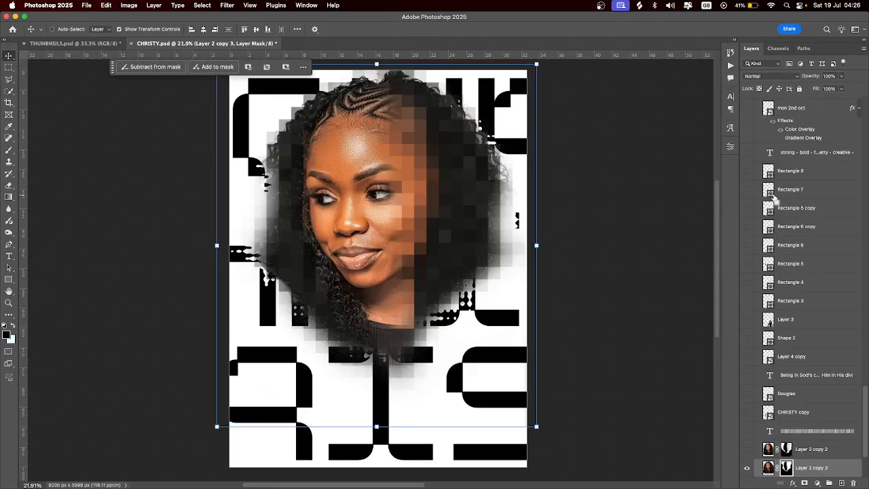
{"action": "key", "text": "super+z"}
{"action": "key", "text": "super+z"}
{"action": "key", "text": "super+z"}
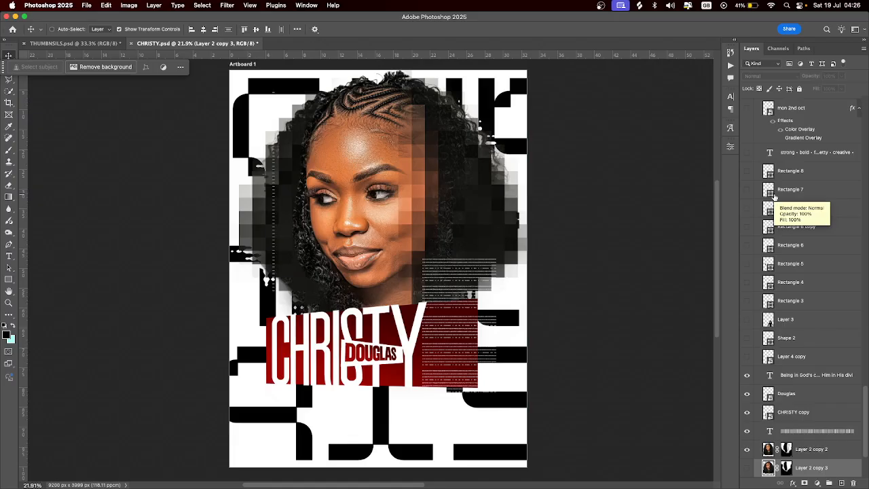
Select the CHRISTY copy layer and begin a new 3000 × 4000 px document
{"action": "left_click", "coordinate": [795, 412]}
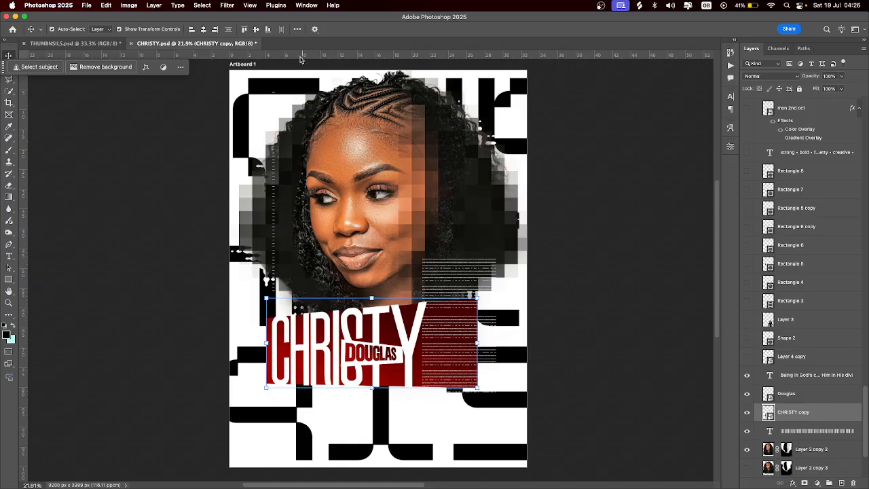
{"action": "key", "text": "super+Tab"}
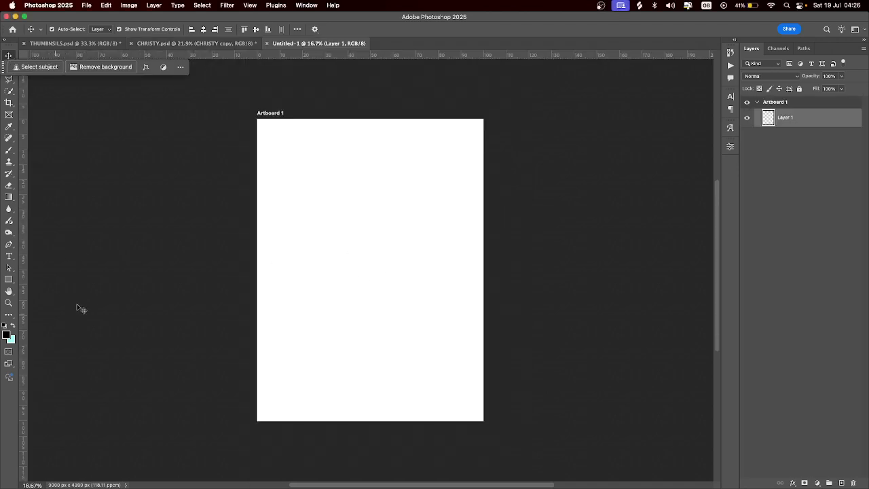
Draw a black rectangle below the artboard centre and add white text 'CHRIDSTY' above it
{"action": "left_click", "coordinate": [9, 279]}
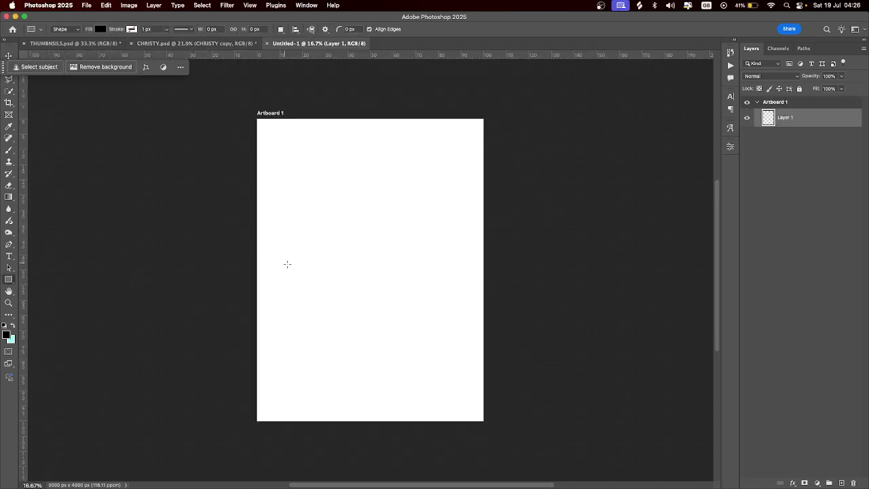
{"action": "left_click_drag", "start_coordinate": [287, 264], "coordinate": [413, 315]}
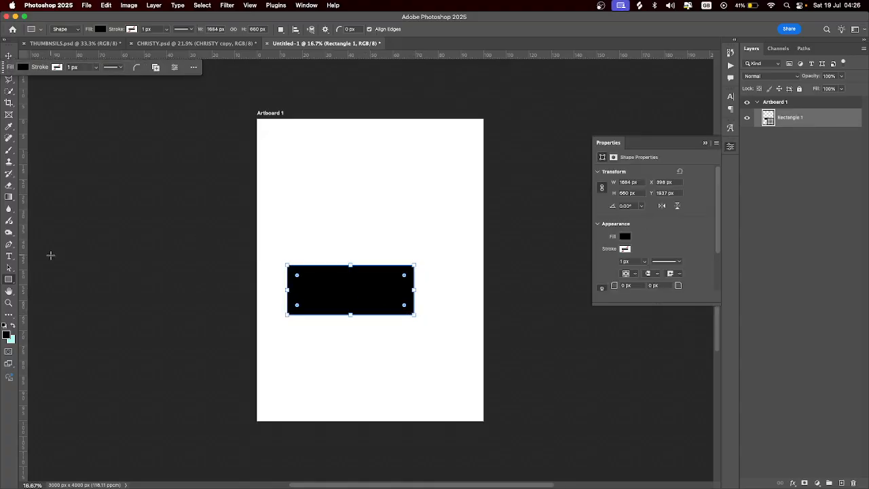
{"action": "left_click", "coordinate": [8, 256]}
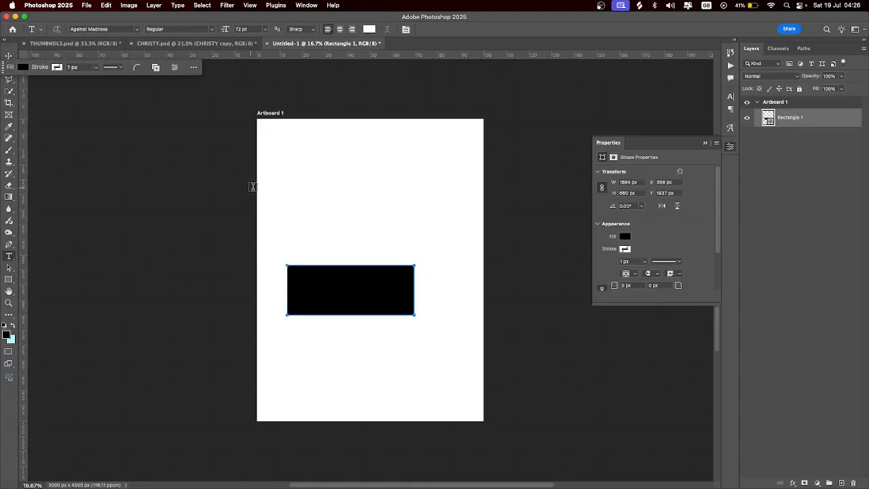
{"action": "left_click", "coordinate": [301, 244]}
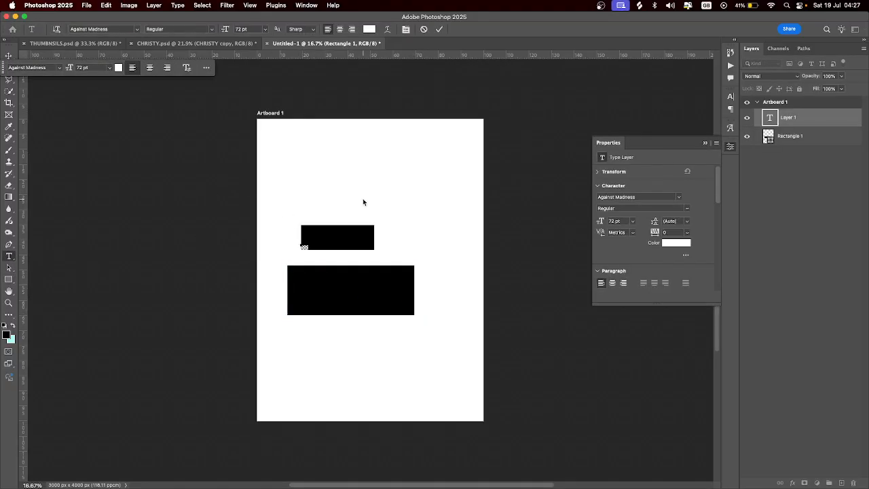
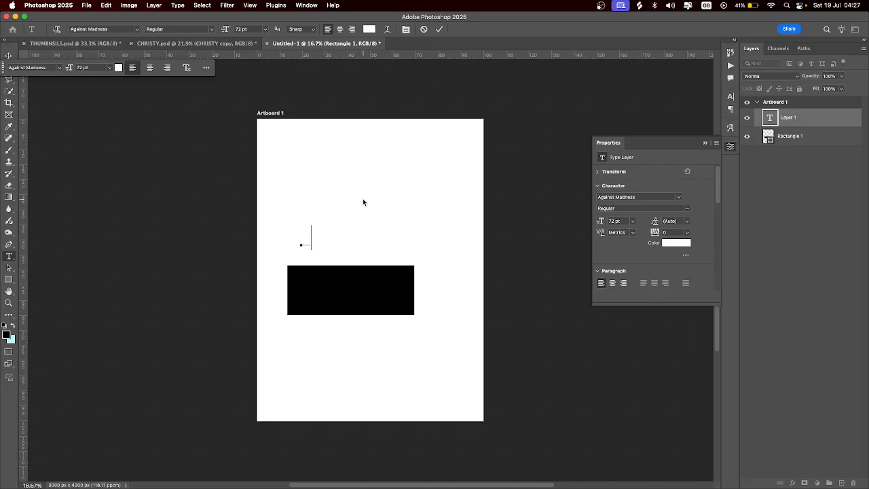
{"action": "key", "text": "Escape"}
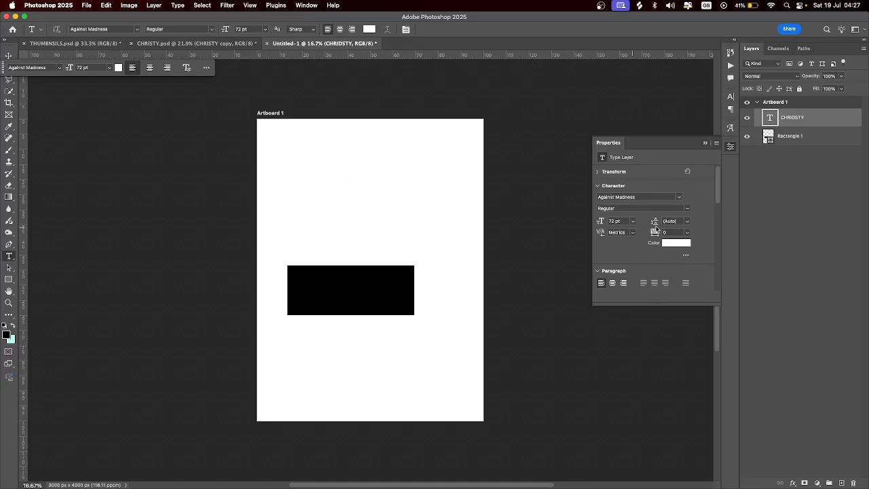
{"action": "left_click", "coordinate": [675, 242]}
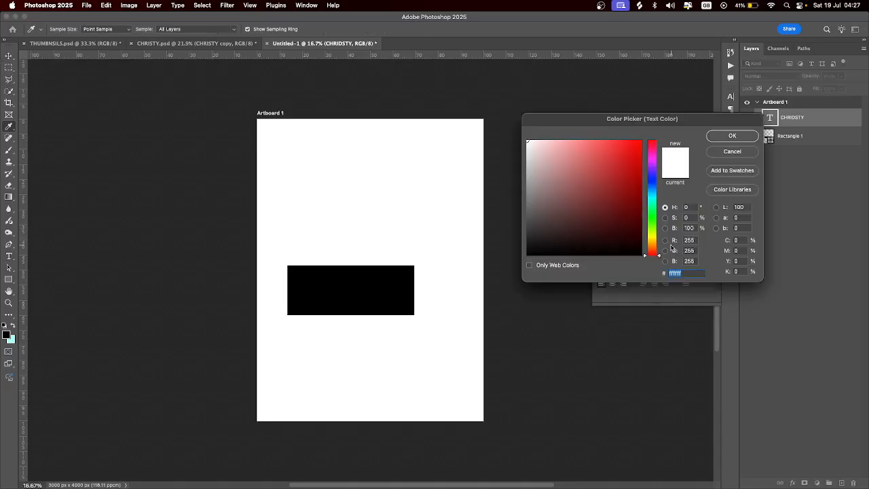
{"action": "left_click", "coordinate": [732, 135]}
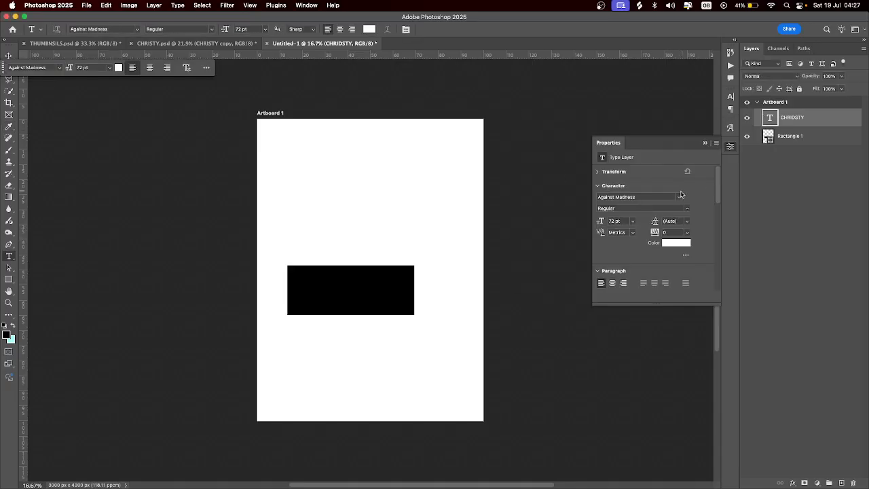
Search the fonts for Balbek, apply Balbek Pro Thin to CHRIDSTY, and show the Character panel
{"action": "left_click", "coordinate": [679, 197]}
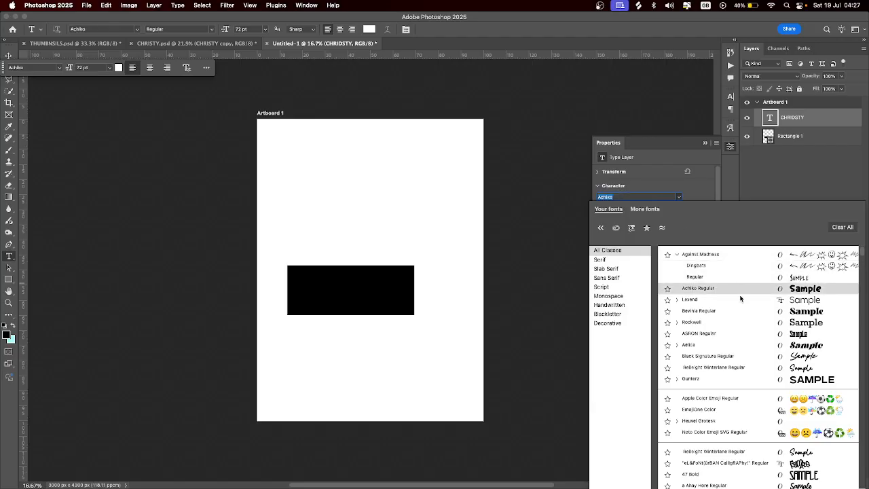
{"action": "type", "text": "B"}
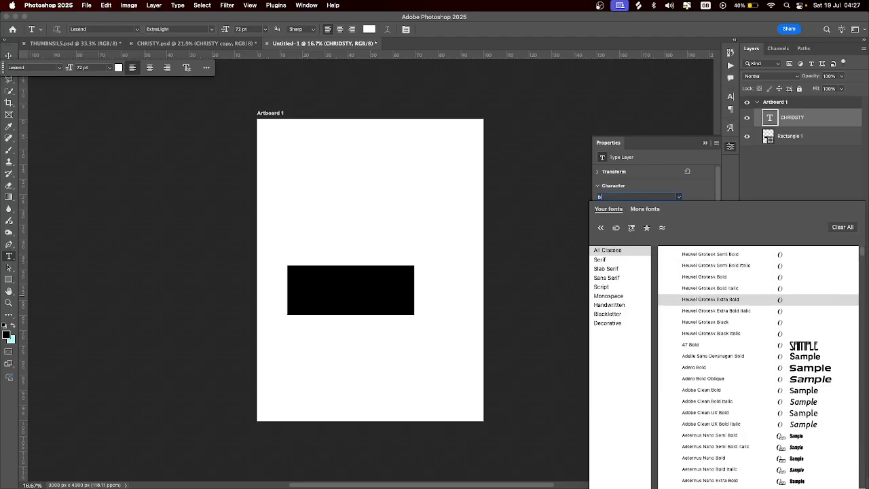
{"action": "type", "text": "AK"}
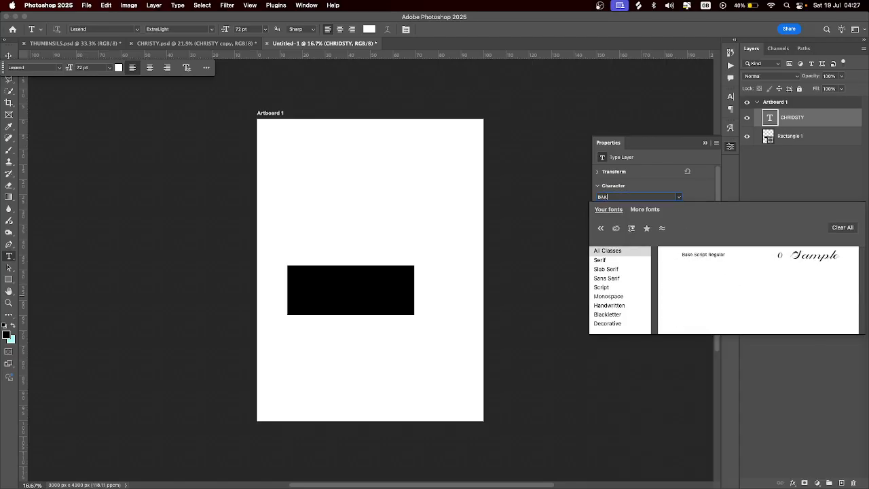
{"action": "key", "text": "BackSpace"}
{"action": "key", "text": "BackSpace"}
{"action": "key", "text": "BackSpace"}
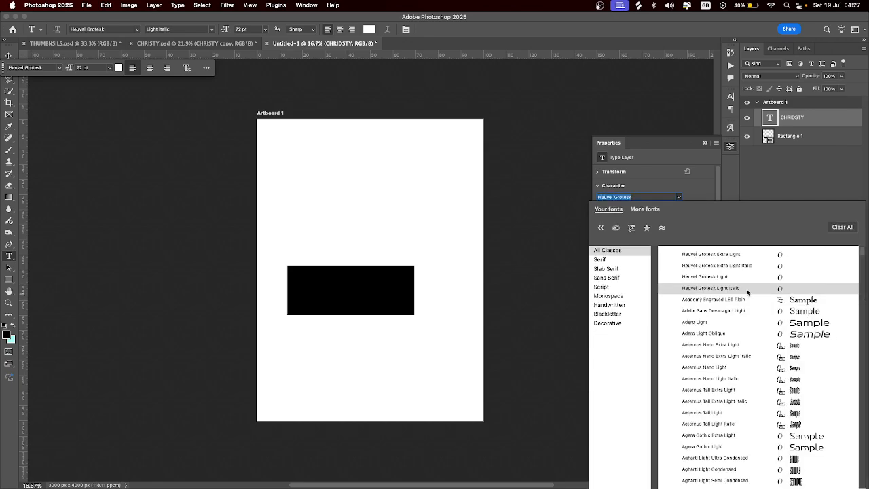
{"action": "type", "text": "A"}
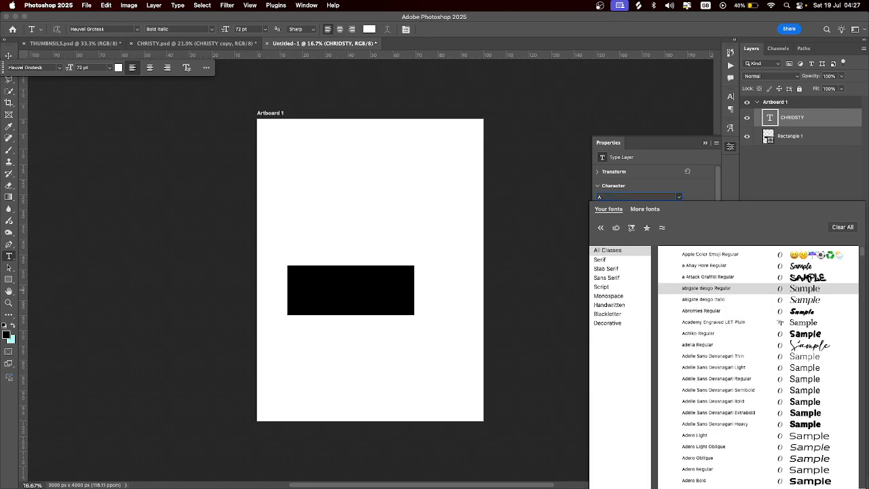
{"action": "type", "text": "LB"}
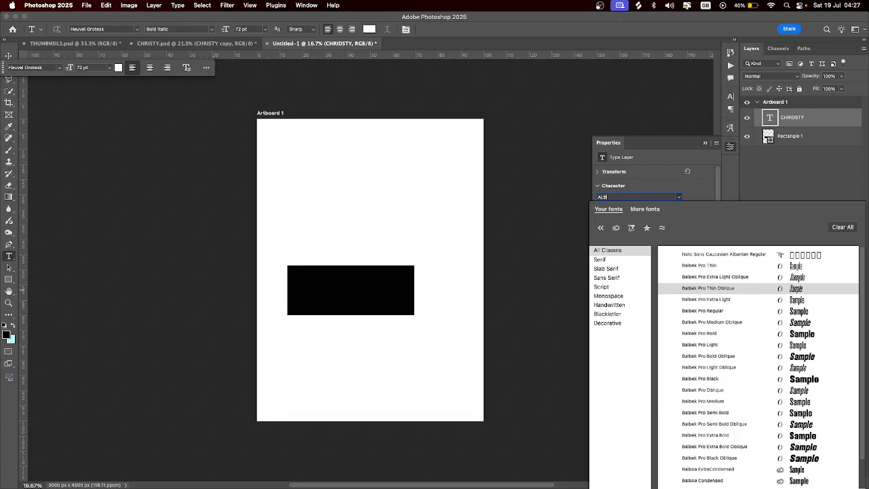
{"action": "key", "text": "BackSpace"}
{"action": "key", "text": "BackSpace"}
{"action": "key", "text": "BackSpace"}
{"action": "type", "text": "B"}
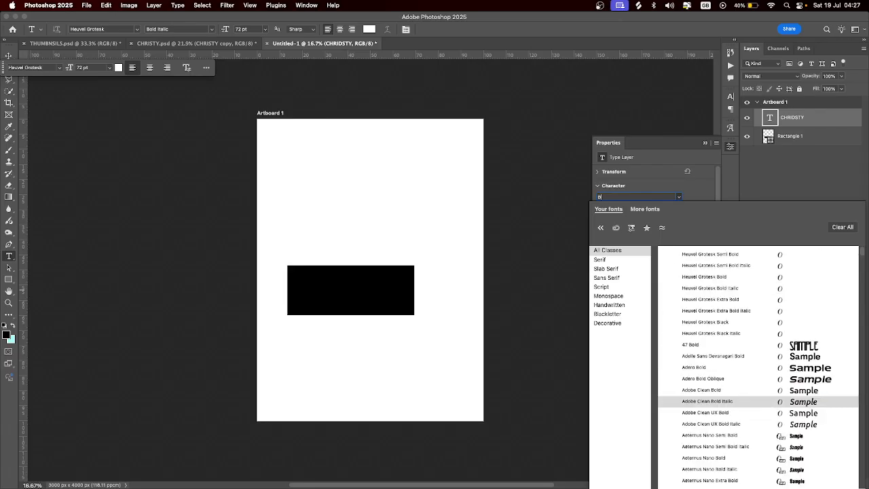
{"action": "type", "text": "ALB"}
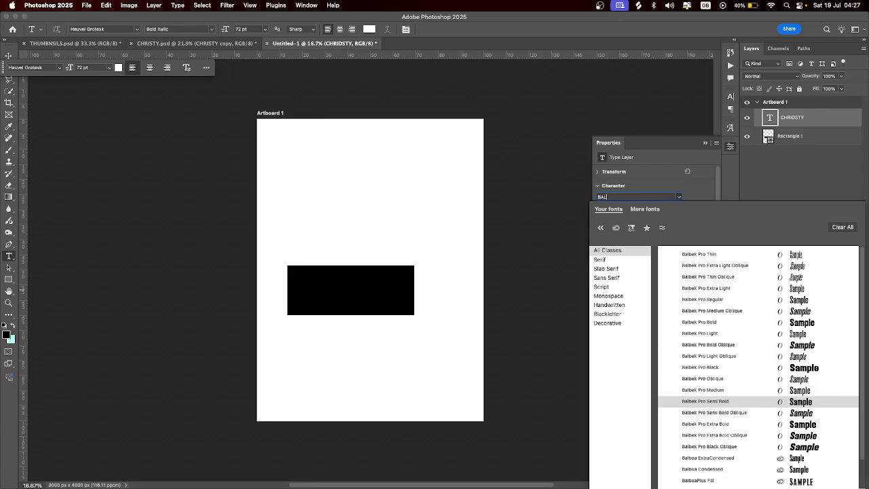
{"action": "left_click", "coordinate": [779, 256]}
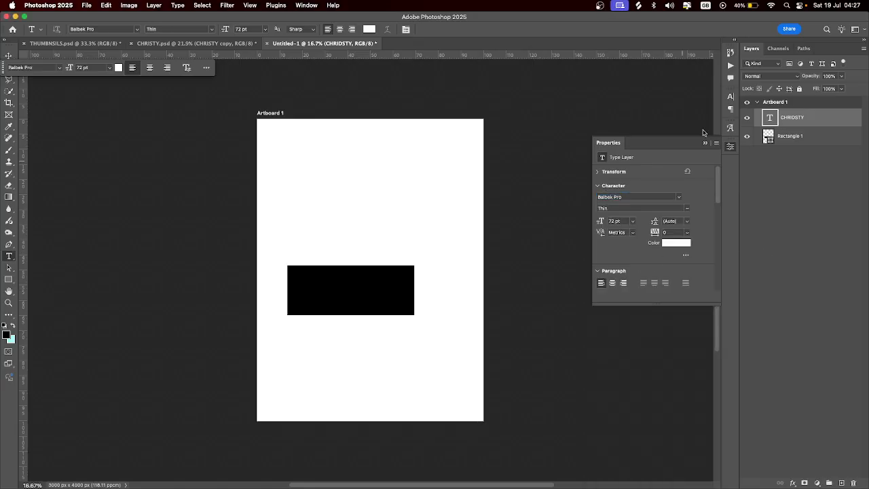
{"action": "left_click", "coordinate": [730, 96]}
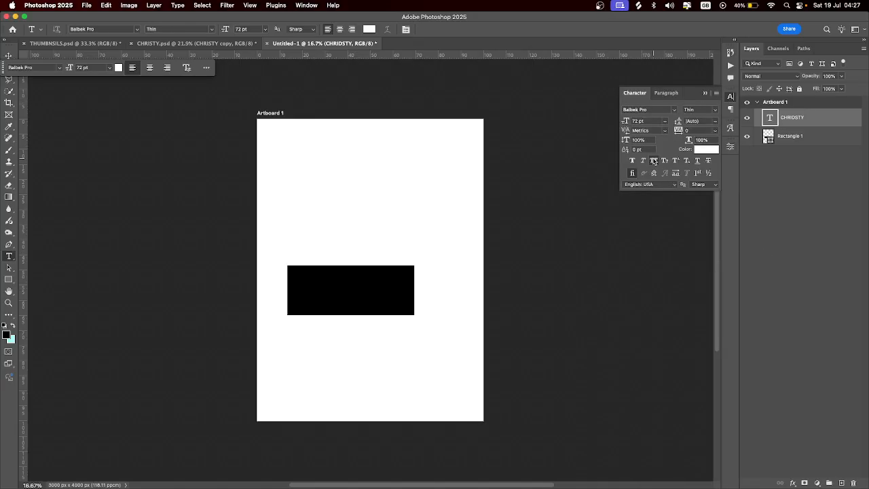
Scale the text to about 285% and place it over the black rectangle
{"action": "left_click", "coordinate": [7, 56]}
{"action": "left_click_drag", "start_coordinate": [351, 248], "coordinate": [428, 301]}
{"action": "left_click_drag", "start_coordinate": [394, 274], "coordinate": [407, 295]}
{"action": "key", "text": "Return"}
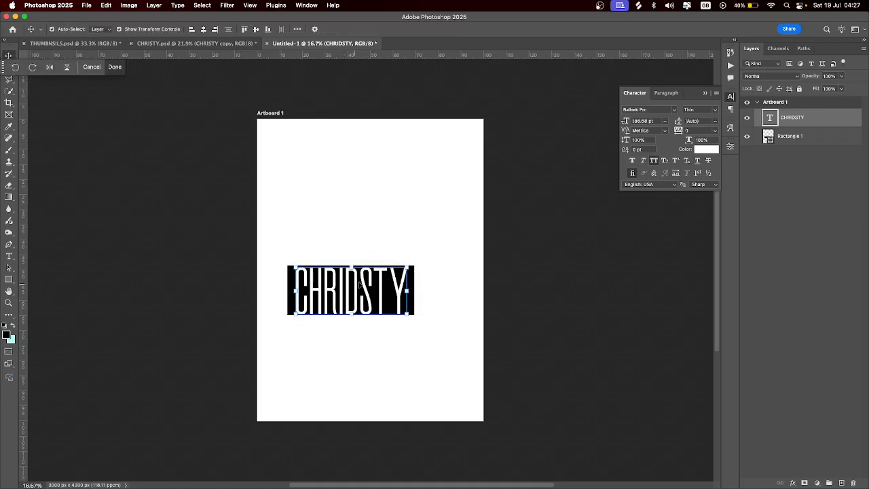
Delete the stray D so the text reads CHRISTY, and set it to Extra Light
{"action": "double_click", "coordinate": [359, 287]}
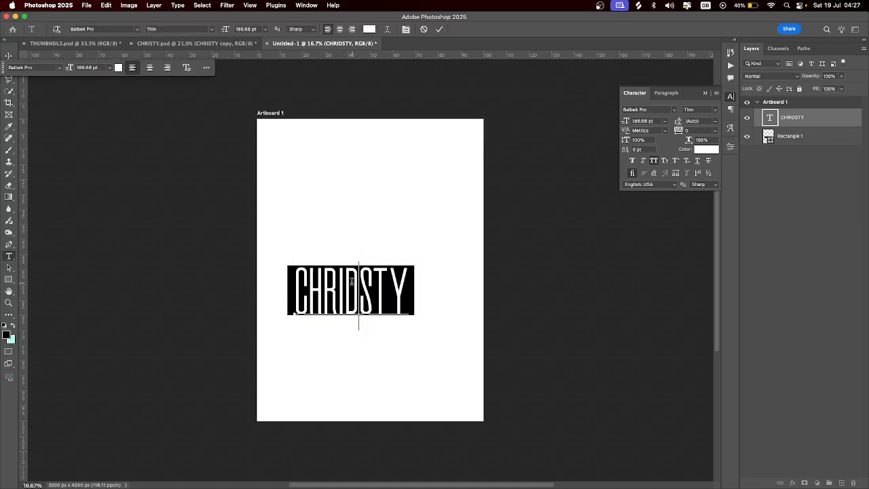
{"action": "left_click_drag", "start_coordinate": [352, 281], "coordinate": [348, 281]}
{"action": "key", "text": "BackSpace"}
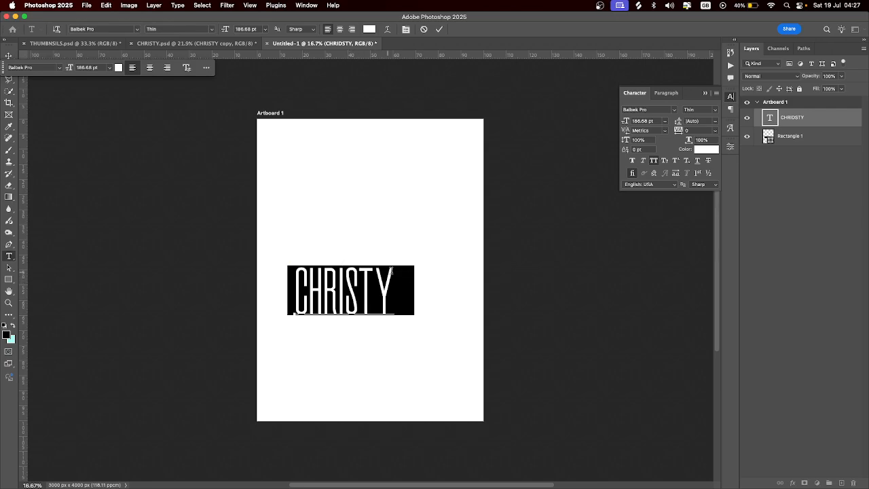
{"action": "key", "text": "Escape"}
{"action": "key", "text": "v"}
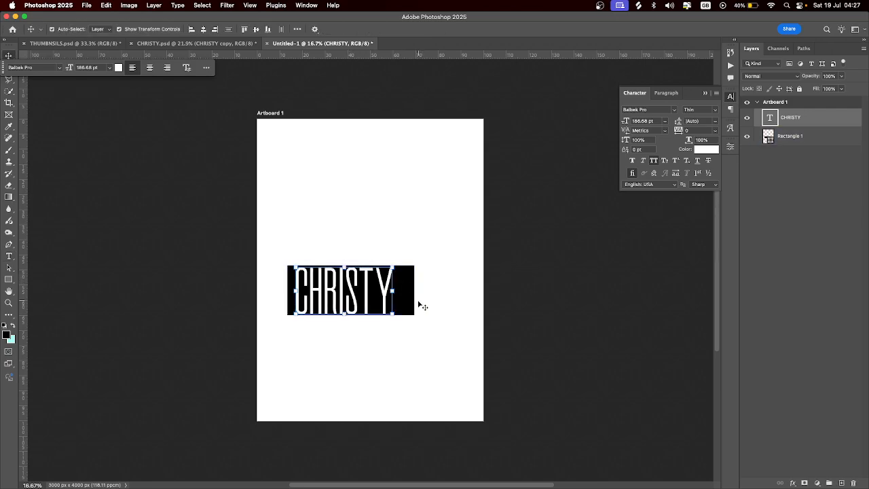
{"action": "left_click", "coordinate": [696, 109]}
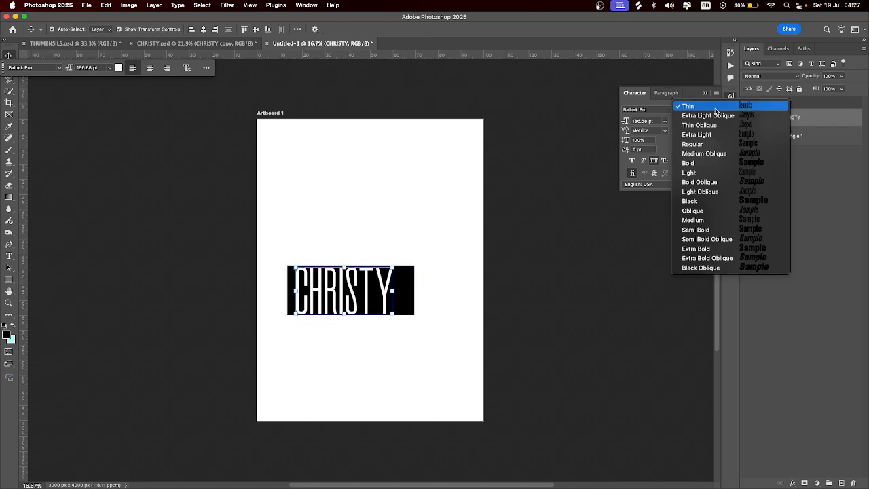
{"action": "left_click", "coordinate": [710, 135]}
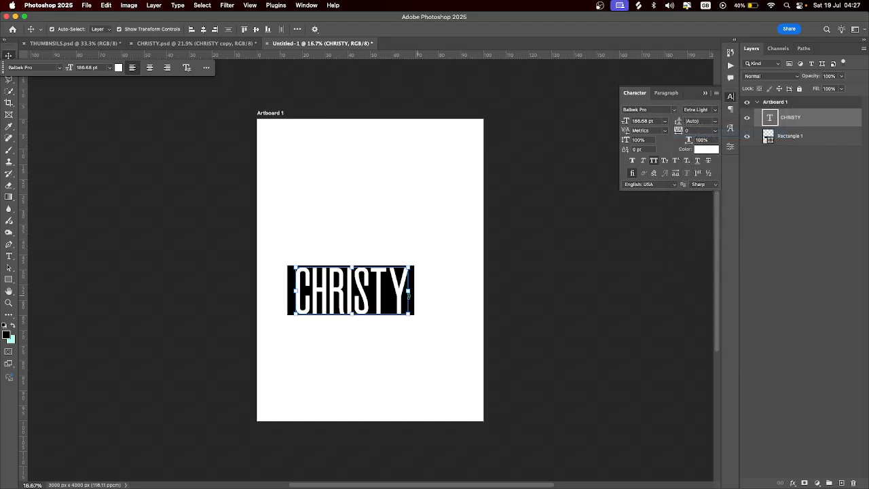
Enlarge CHRISTY to about 106%, then duplicate the text and bar upward
{"action": "key", "text": "super+t"}
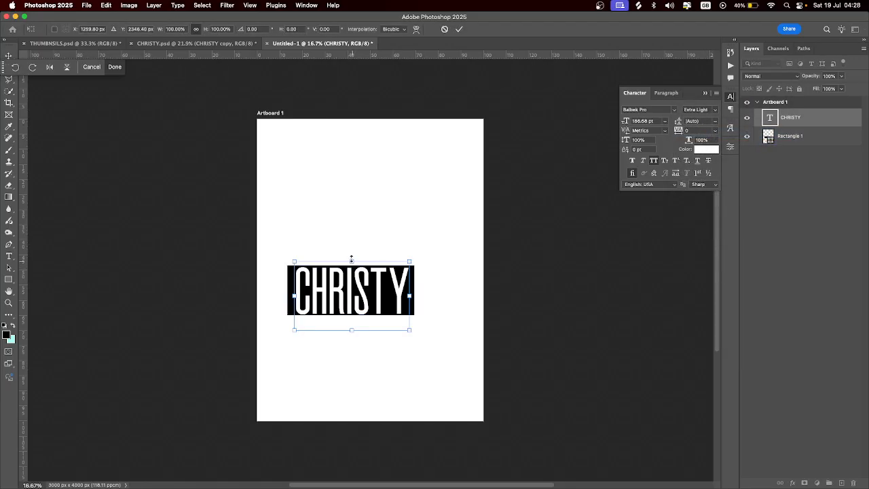
{"action": "left_click_drag", "start_coordinate": [351, 260], "coordinate": [349, 262]}
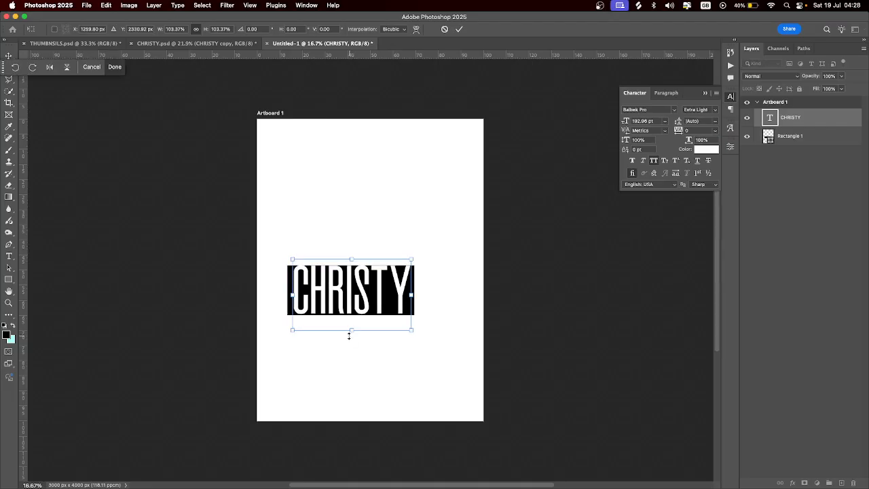
{"action": "left_click_drag", "start_coordinate": [350, 336], "coordinate": [350, 338]}
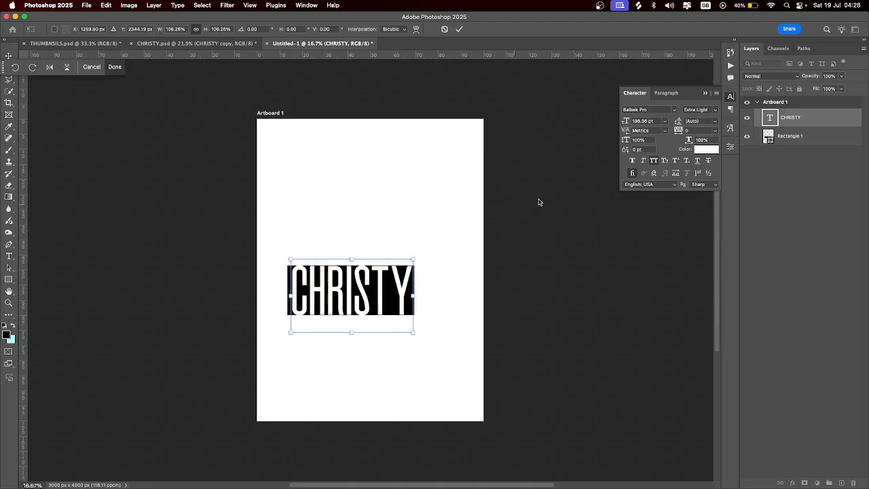
{"action": "key", "text": "Return"}
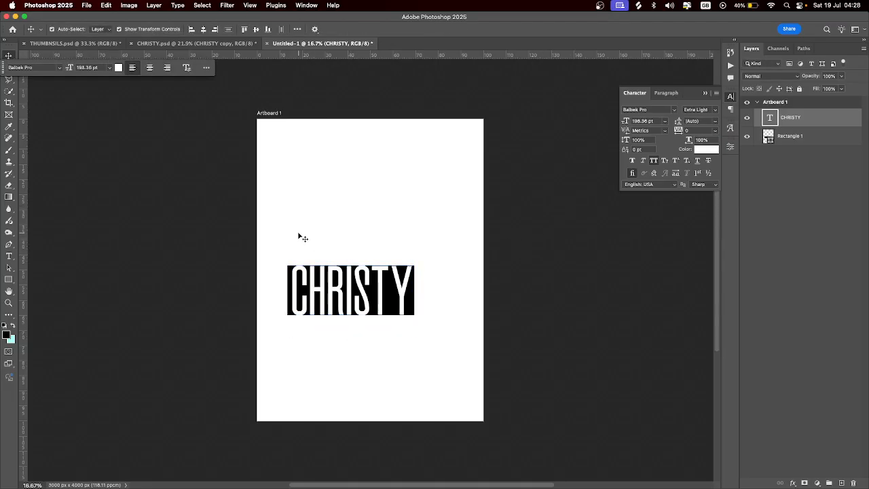
{"action": "left_click_drag", "start_coordinate": [300, 235], "coordinate": [397, 344]}
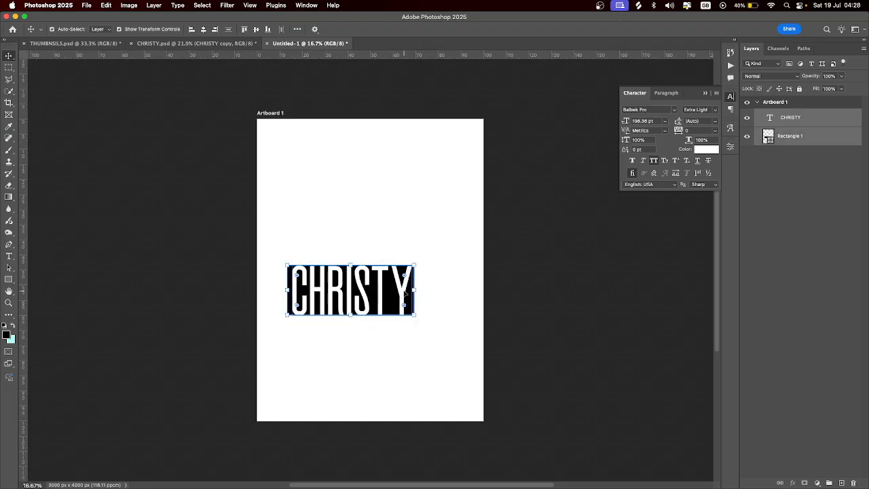
{"action": "left_click_drag", "start_coordinate": [404, 290], "coordinate": [407, 201]}
Change the copied text to DOUGLAS and make it Bold
{"action": "double_click", "coordinate": [406, 199]}
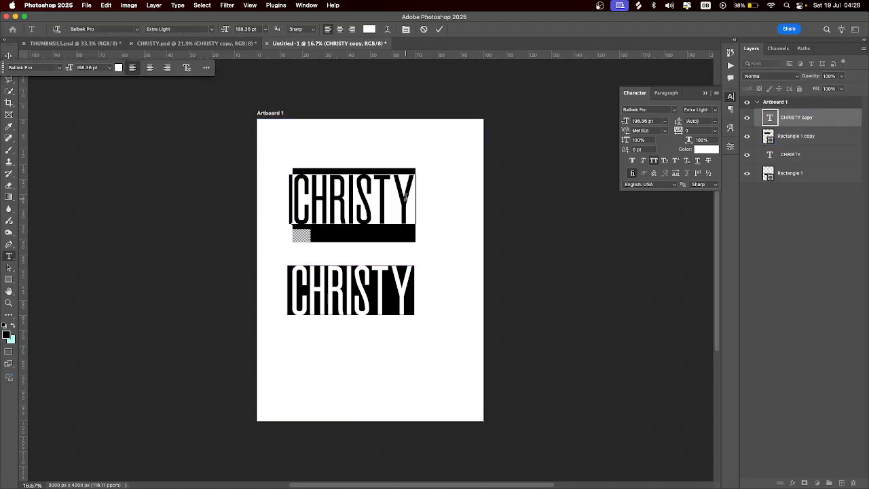
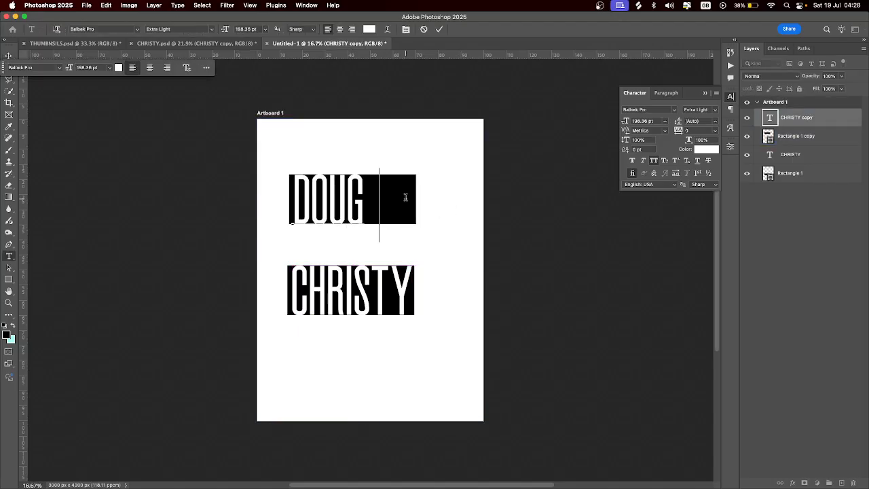
{"action": "key", "text": "ctrl+Return"}
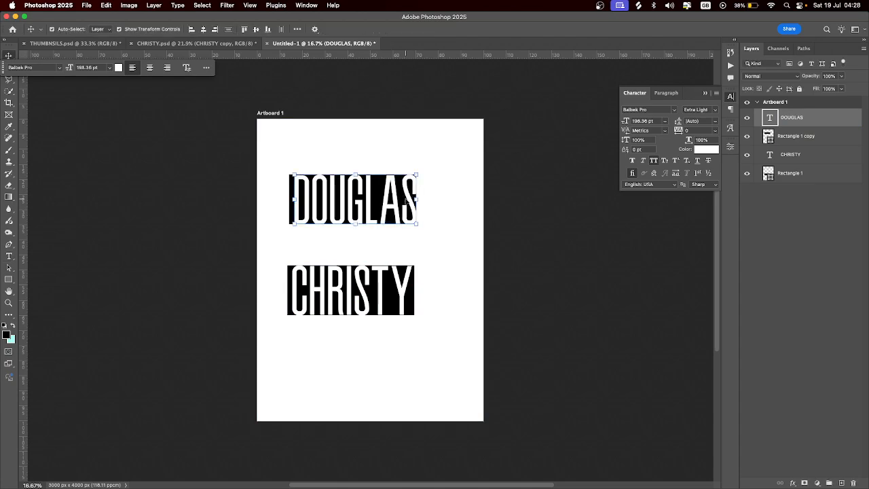
{"action": "left_click", "coordinate": [676, 110]}
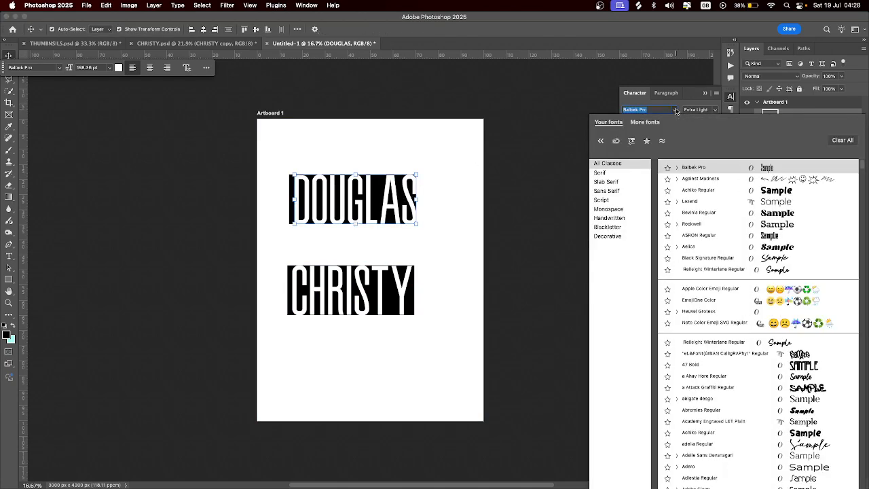
{"action": "left_click", "coordinate": [700, 109]}
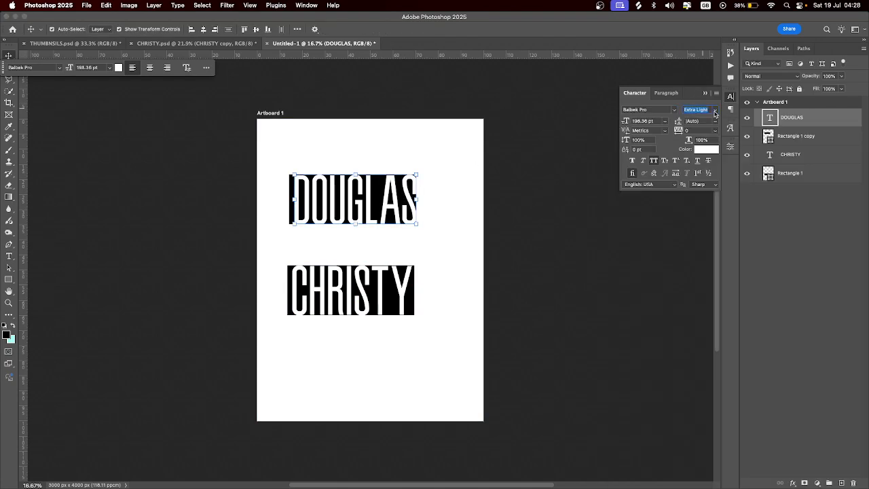
{"action": "left_click", "coordinate": [699, 109]}
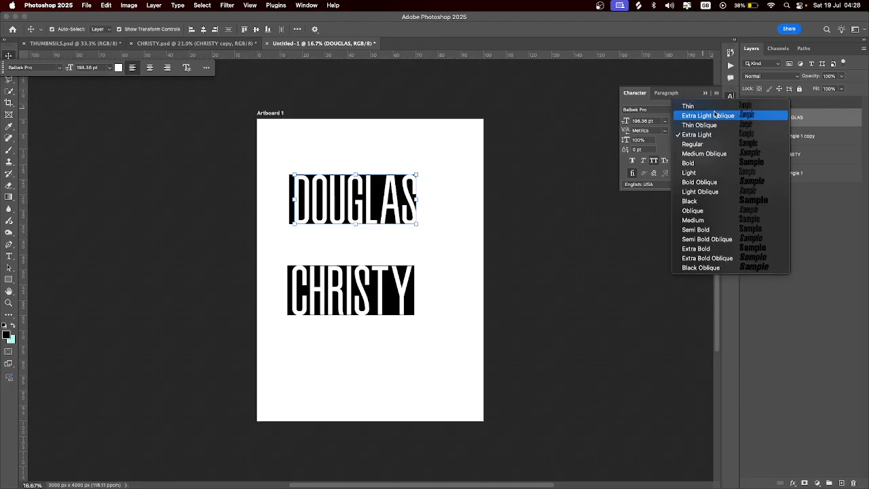
{"action": "left_click", "coordinate": [718, 163]}
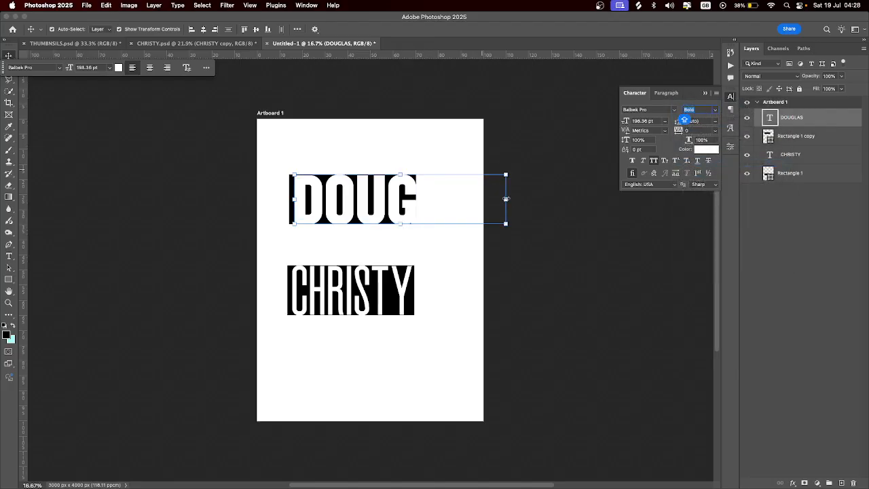
Scale DOUGLAS down to about half its size
{"action": "left_click_drag", "start_coordinate": [506, 199], "coordinate": [486, 194]}
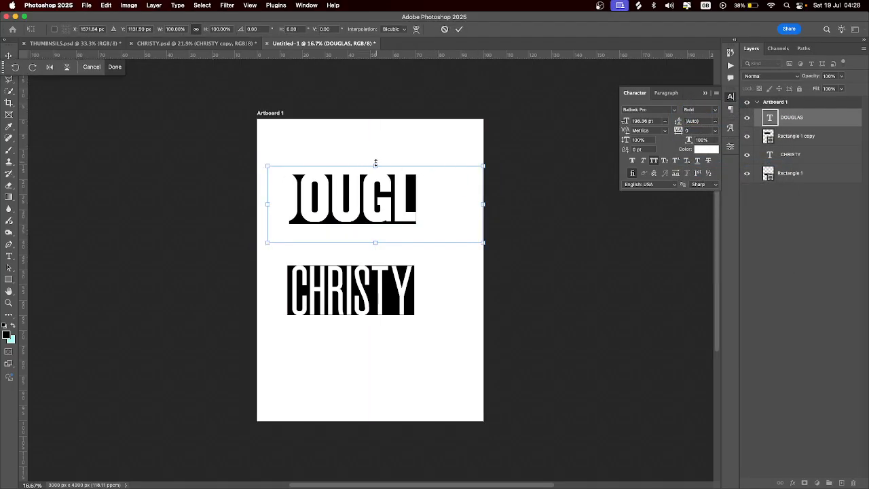
{"action": "left_click_drag", "start_coordinate": [375, 163], "coordinate": [374, 195]}
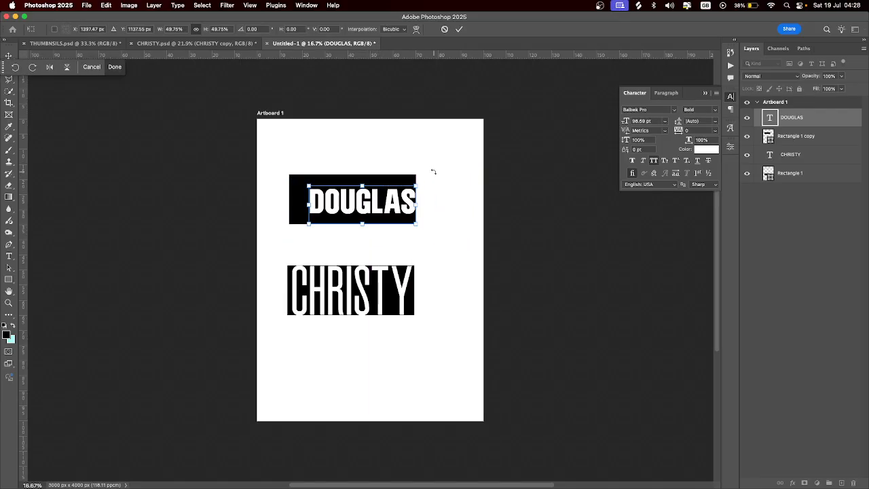
{"action": "key", "text": "Return"}
Trim the black bar's top, bottom and side edges to fit snugly under DOUGLAS
{"action": "left_click", "coordinate": [381, 162]}
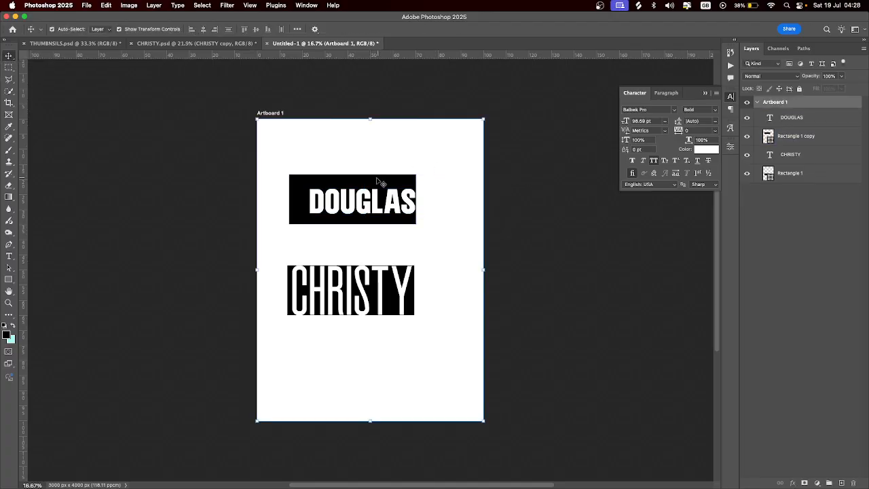
{"action": "left_click", "coordinate": [381, 183]}
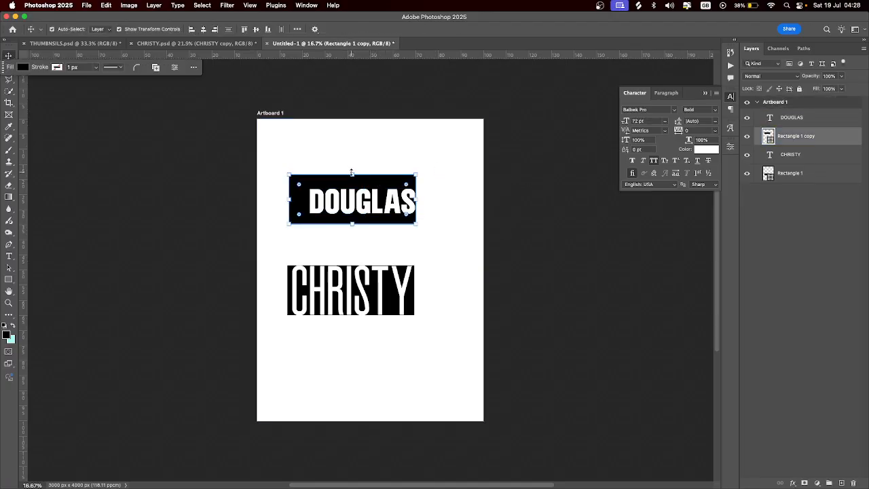
{"action": "left_click_drag", "start_coordinate": [351, 172], "coordinate": [349, 185]}
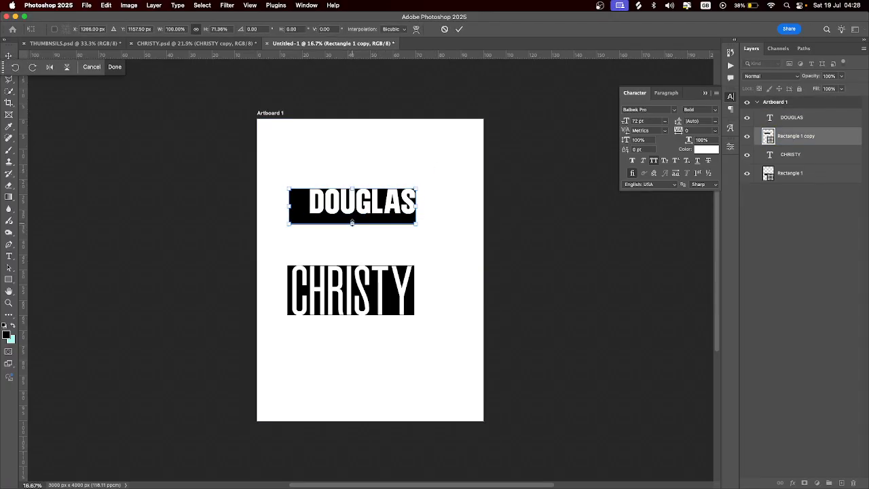
{"action": "left_click_drag", "start_coordinate": [352, 223], "coordinate": [352, 214]}
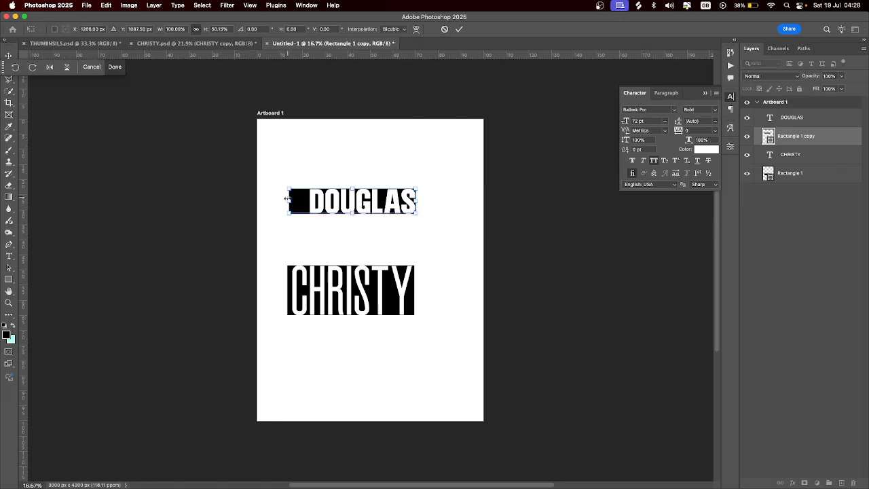
{"action": "left_click_drag", "start_coordinate": [288, 198], "coordinate": [308, 198]}
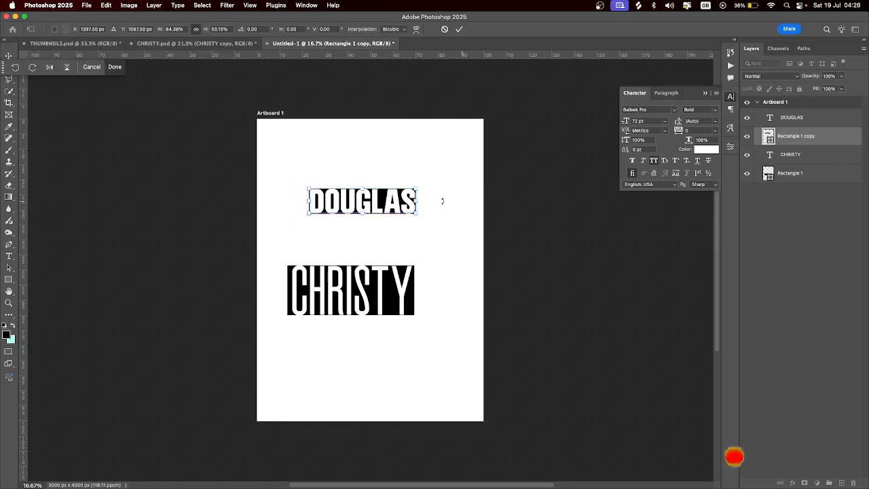
Apply the bar resize and set the DOUGLAS text colour to black
{"action": "key", "text": "Return"}
{"action": "left_click", "coordinate": [373, 291]}
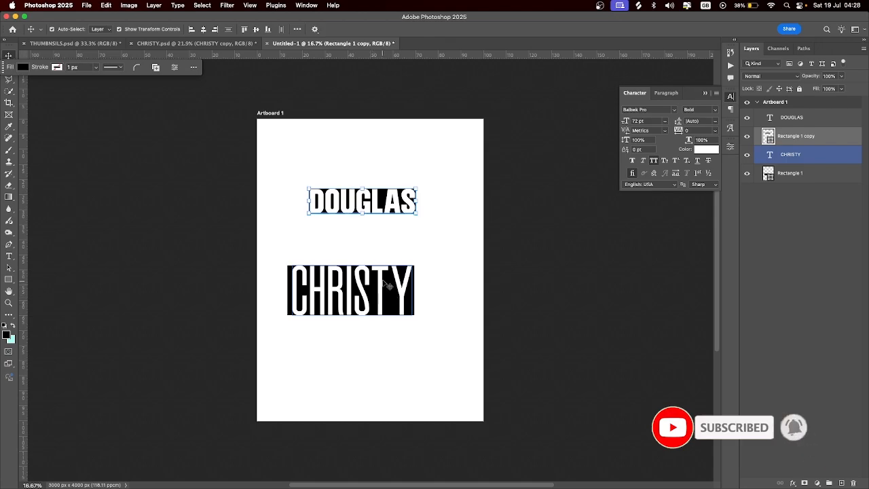
{"action": "left_click", "coordinate": [394, 172]}
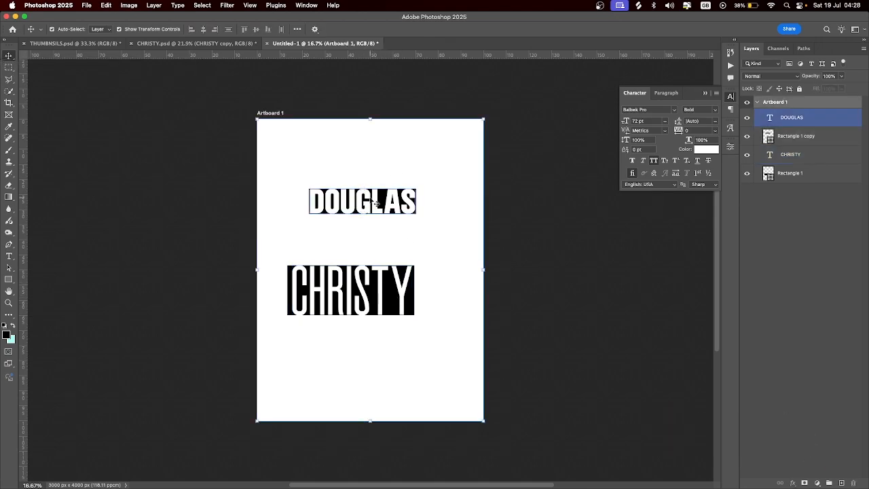
{"action": "left_click", "coordinate": [379, 201]}
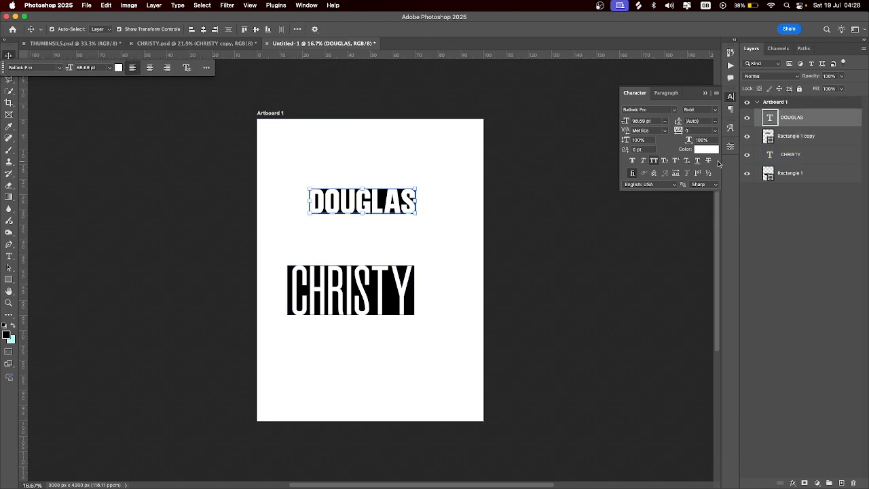
{"action": "left_click", "coordinate": [711, 150]}
{"action": "left_click_drag", "start_coordinate": [596, 197], "coordinate": [505, 285]}
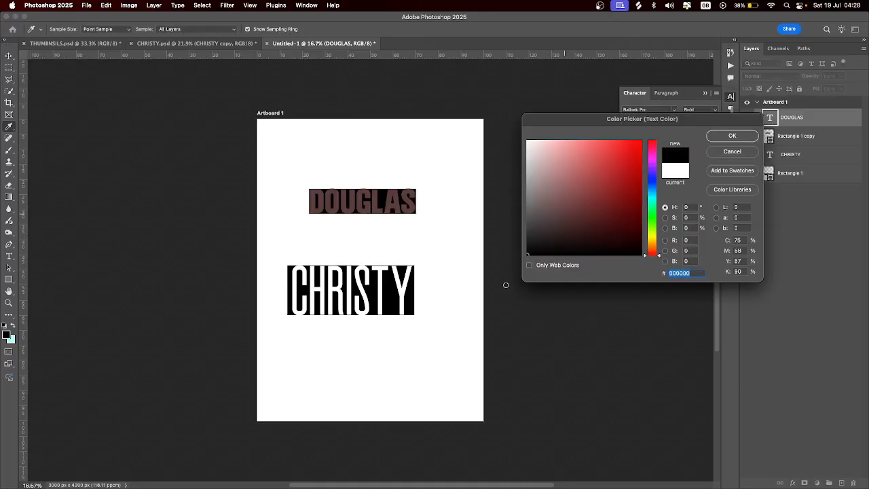
{"action": "left_click", "coordinate": [732, 136]}
Fill the bar behind DOUGLAS with white ffffff, then select word and bar together
{"action": "left_click", "coordinate": [768, 138]}
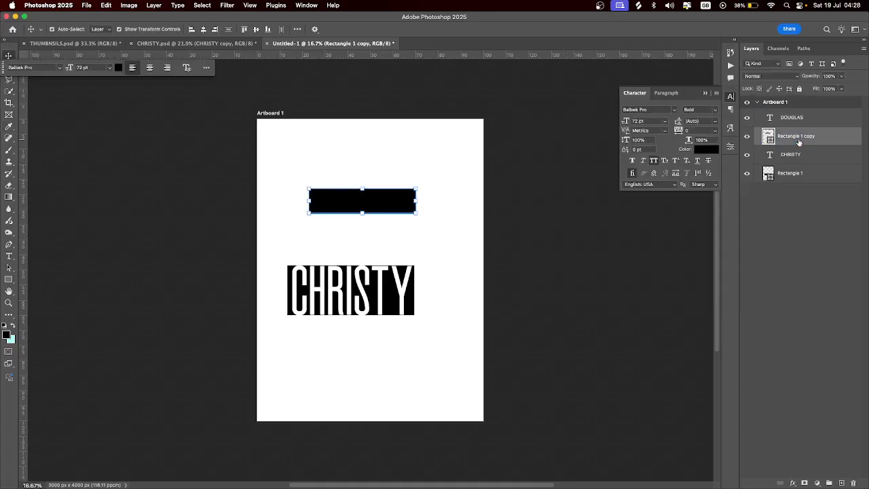
{"action": "double_click", "coordinate": [767, 137]}
{"action": "type", "text": "ffffff"}
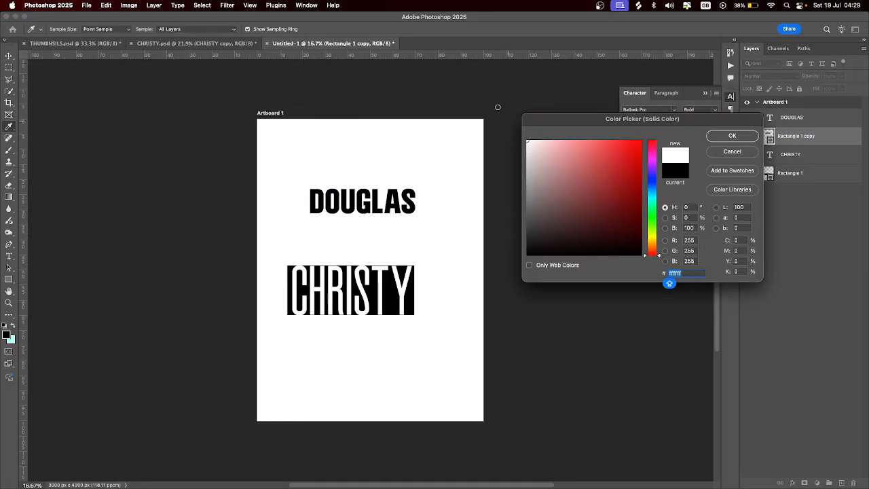
{"action": "left_click", "coordinate": [732, 136]}
{"action": "key", "text": "v"}
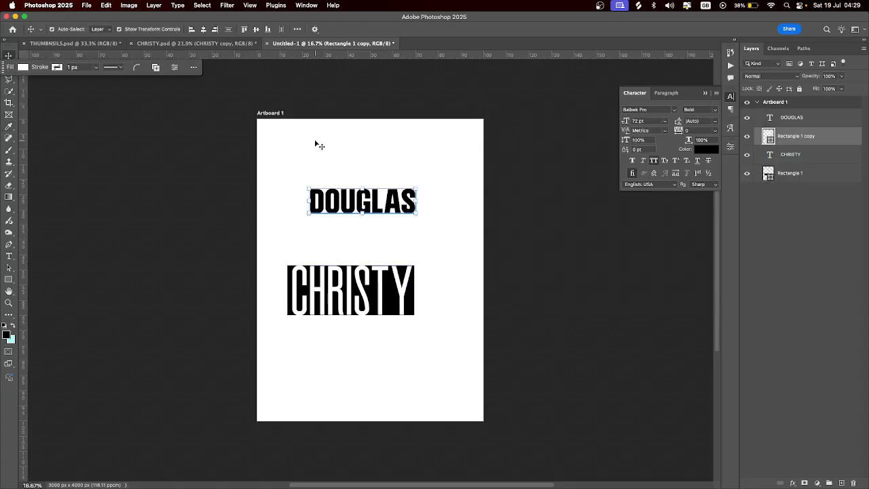
{"action": "left_click_drag", "start_coordinate": [317, 142], "coordinate": [435, 219]}
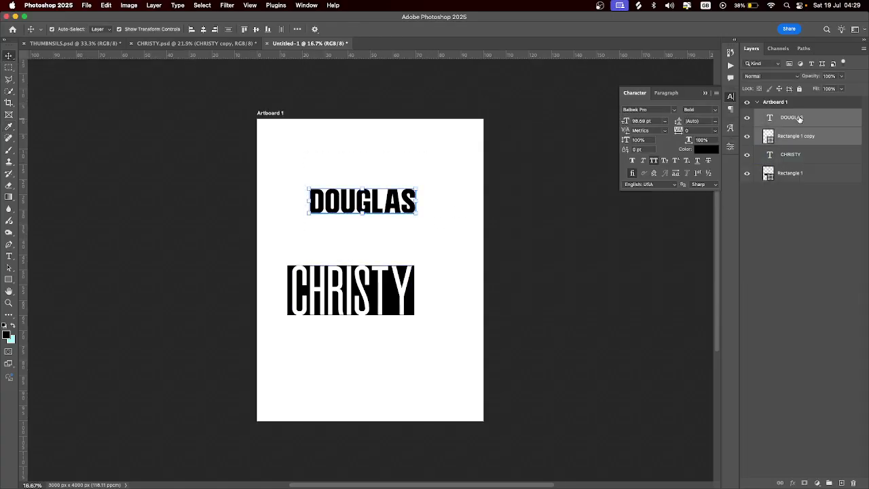
Convert DOUGLAS with its bar, and CHRISTY with its bar, into separate smart objects
{"action": "right_click", "coordinate": [799, 118]}
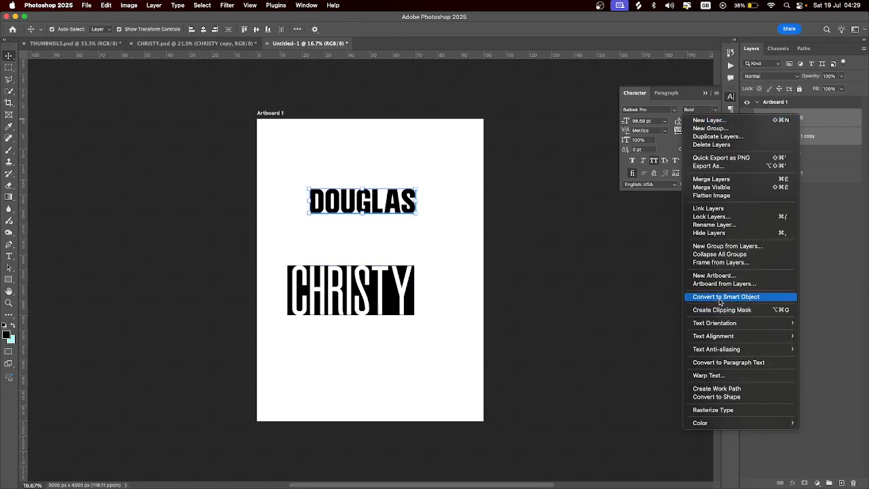
{"action": "left_click", "coordinate": [721, 302]}
{"action": "left_click_drag", "start_coordinate": [277, 246], "coordinate": [426, 338]}
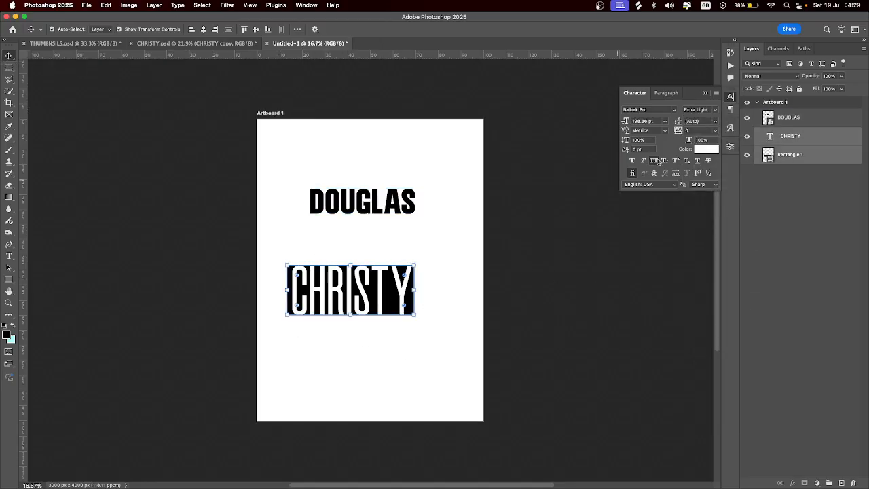
{"action": "right_click", "coordinate": [831, 135]}
{"action": "left_click", "coordinate": [766, 315]}
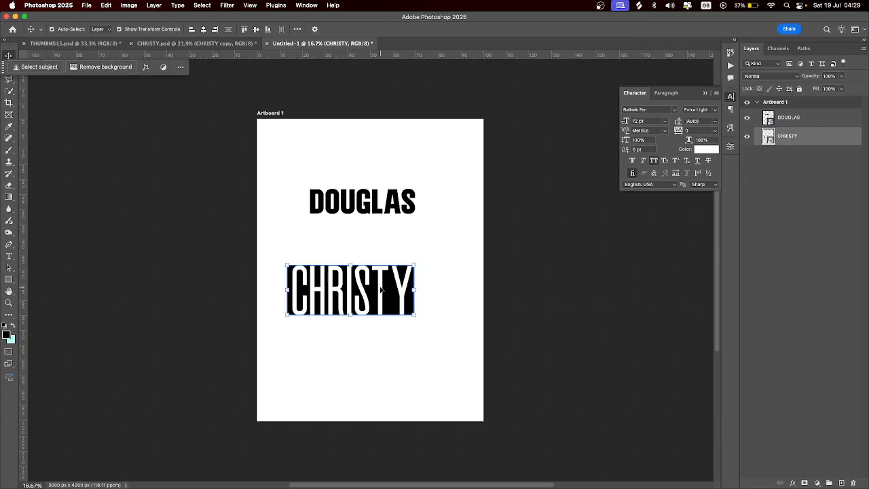
Distort CHRISTY, raising its top-right corner and lowering its bottom-right corner for perspective
{"action": "key", "text": "super"}
{"action": "key", "text": "super+t"}
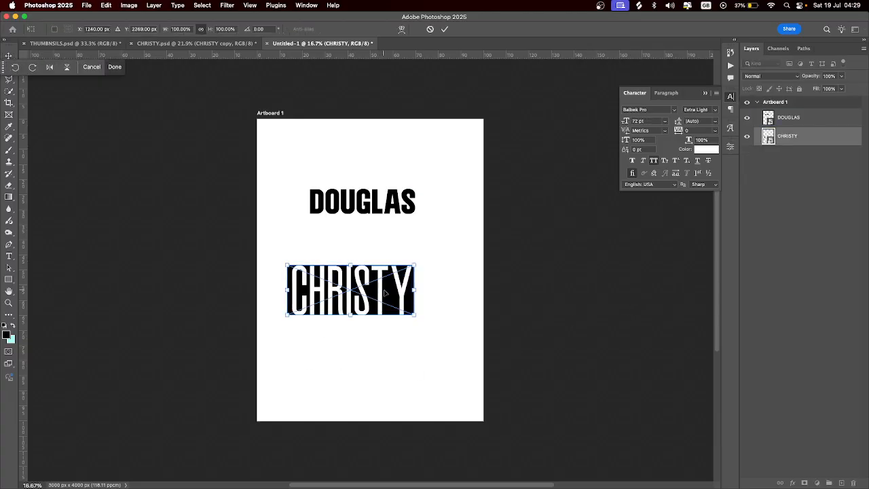
{"action": "right_click", "coordinate": [385, 291]}
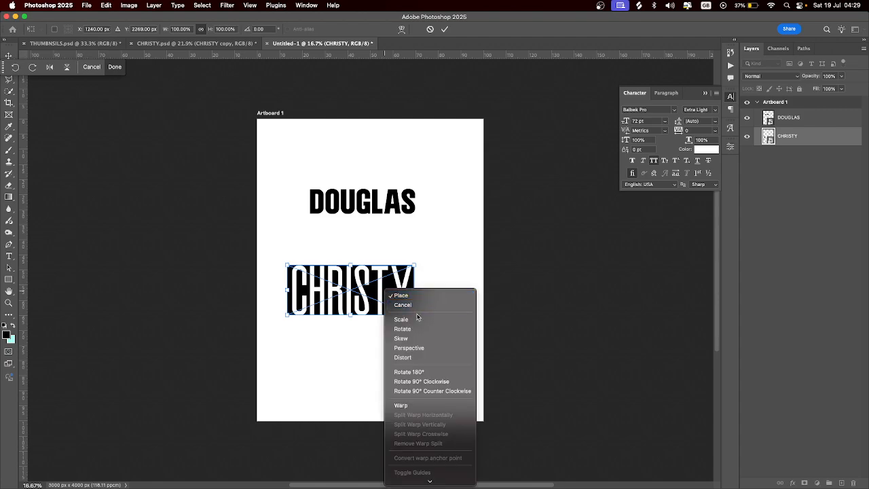
{"action": "left_click", "coordinate": [417, 358]}
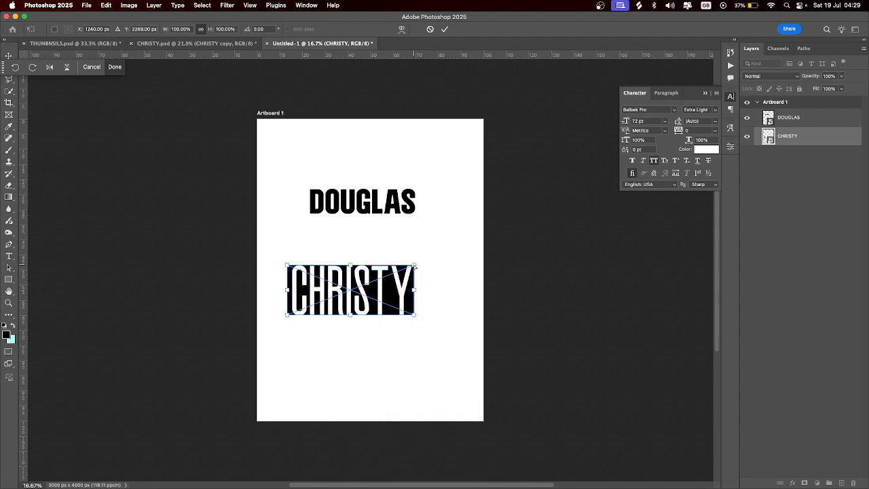
{"action": "left_click_drag", "start_coordinate": [415, 265], "coordinate": [414, 252]}
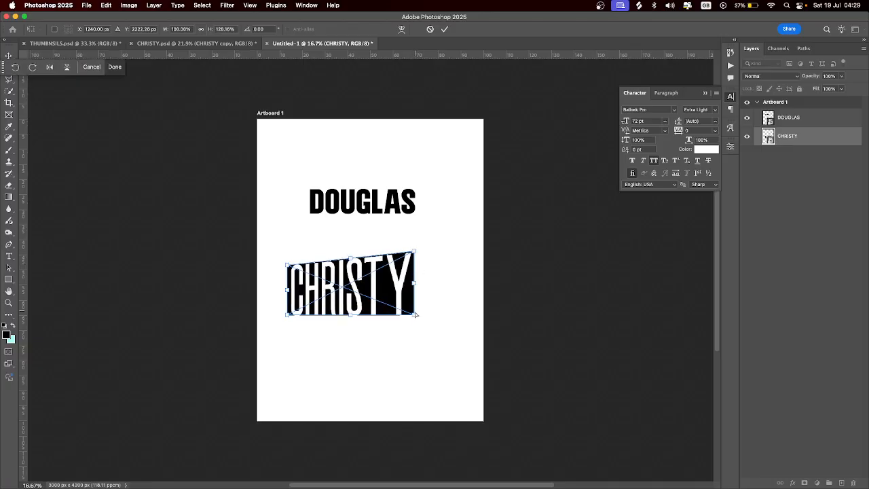
{"action": "left_click_drag", "start_coordinate": [416, 315], "coordinate": [415, 333]}
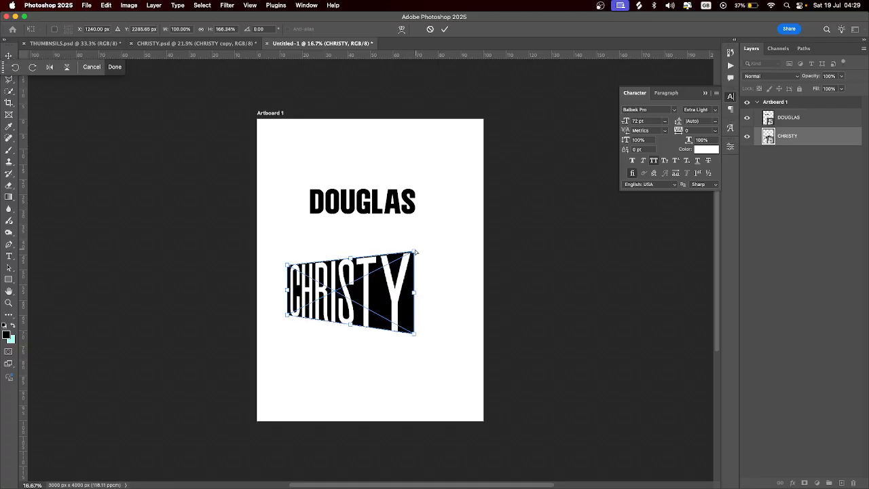
{"action": "left_click_drag", "start_coordinate": [416, 252], "coordinate": [413, 251]}
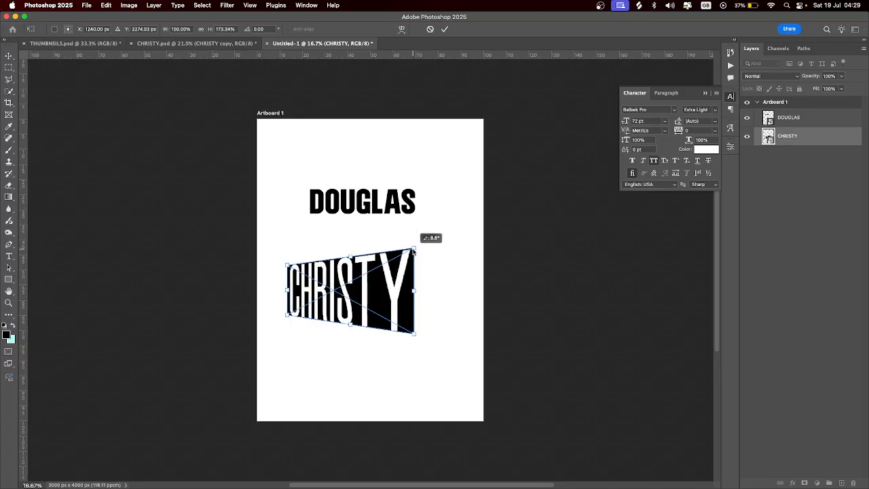
{"action": "left_click_drag", "start_coordinate": [412, 250], "coordinate": [413, 259]}
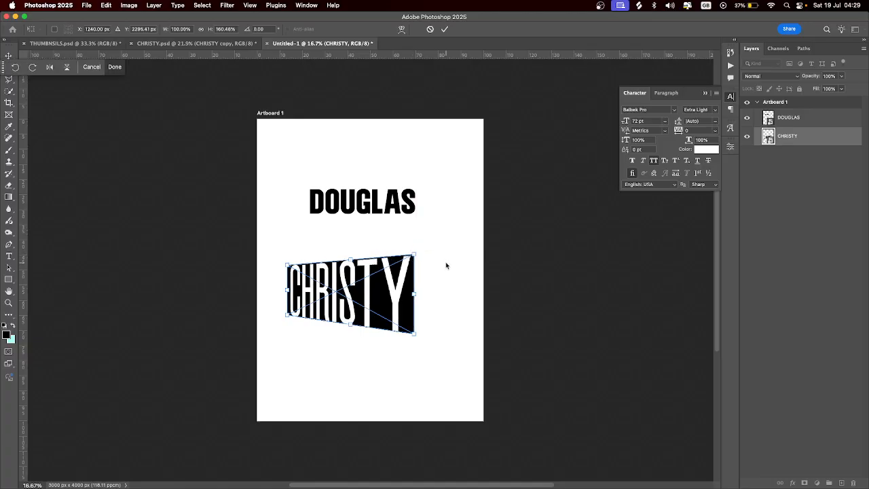
Apply the CHRISTY distortion and move DOUGLAS onto the middle of CHRISTY
{"action": "key", "text": "Return"}
{"action": "left_click", "coordinate": [390, 197]}
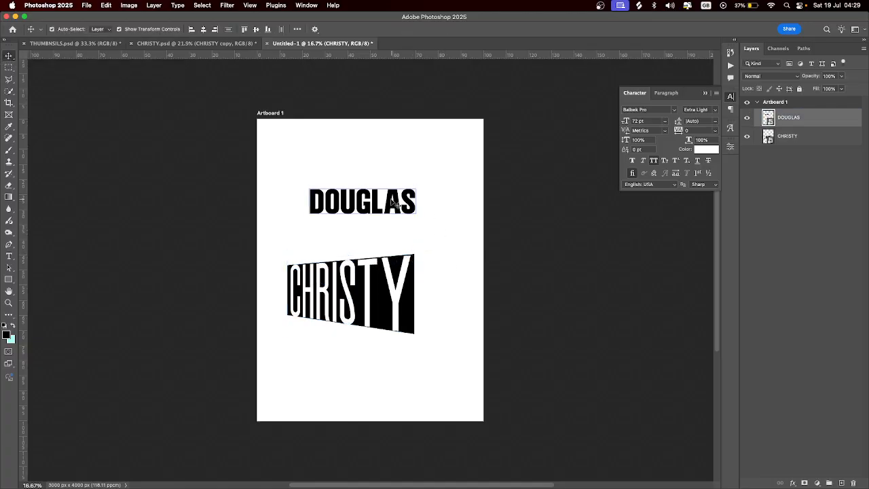
{"action": "left_click_drag", "start_coordinate": [391, 201], "coordinate": [377, 297]}
{"action": "key", "text": "Return"}
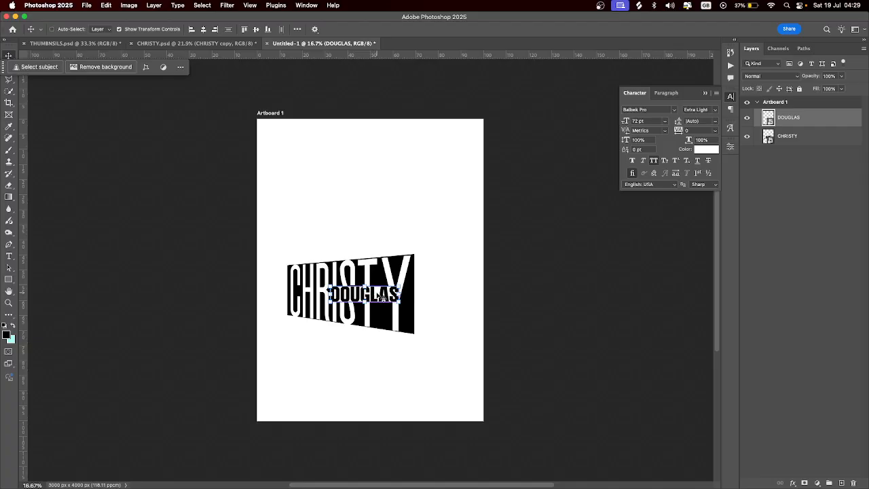
Rotate DOUGLAS by about 4.5 degrees and deselect it
{"action": "key", "text": "super+t"}
{"action": "right_click", "coordinate": [348, 292]}
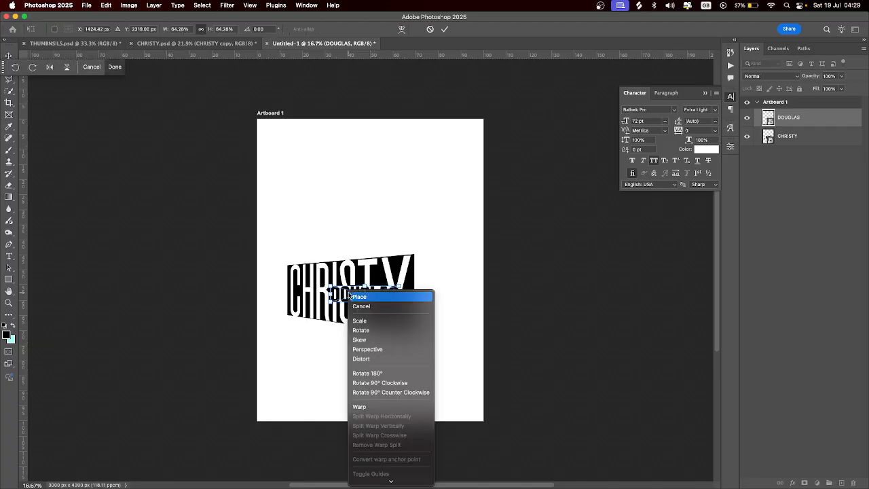
{"action": "left_click", "coordinate": [383, 360]}
{"action": "left_click_drag", "start_coordinate": [331, 288], "coordinate": [374, 307]}
{"action": "key", "text": "Return"}
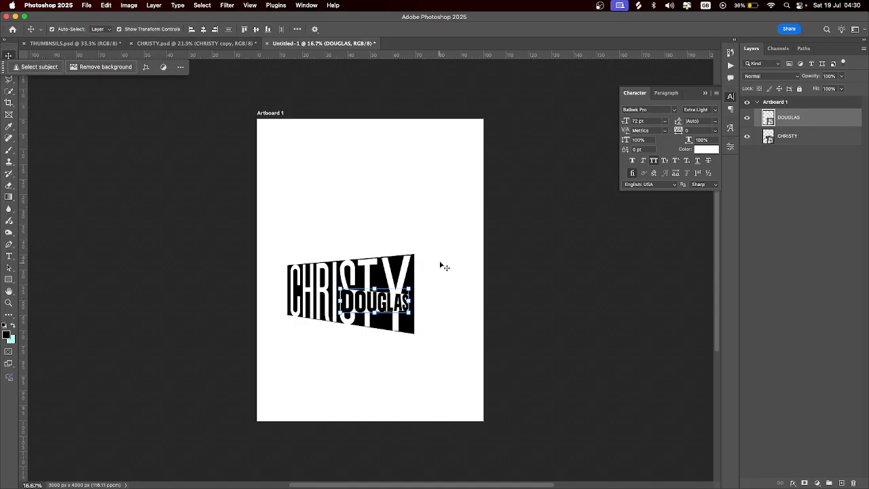
{"action": "left_click", "coordinate": [448, 268]}
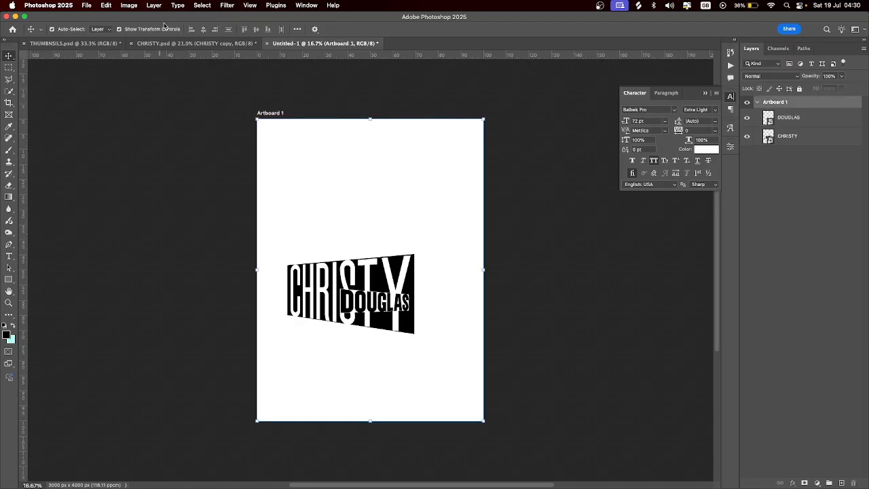
In CHRISTY.psd, hide the red Gradient Overlay inside the CHRISTY copy smart object
{"action": "left_click", "coordinate": [163, 44]}
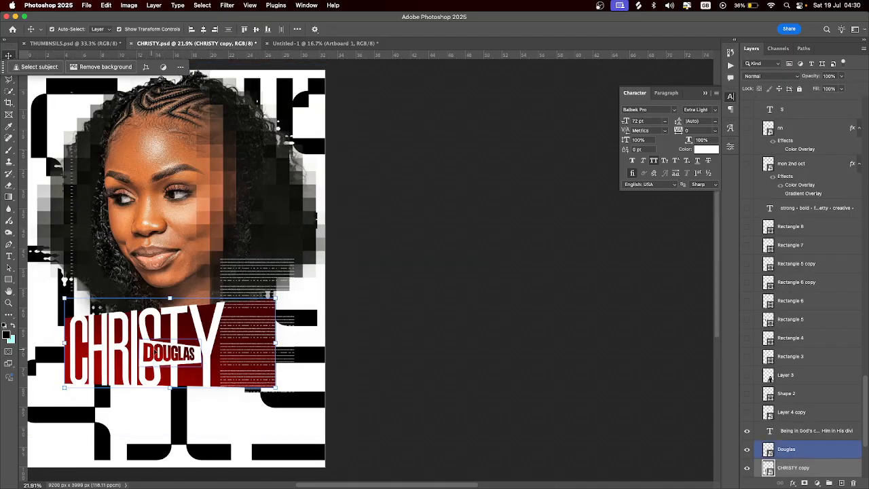
{"action": "left_click", "coordinate": [192, 334]}
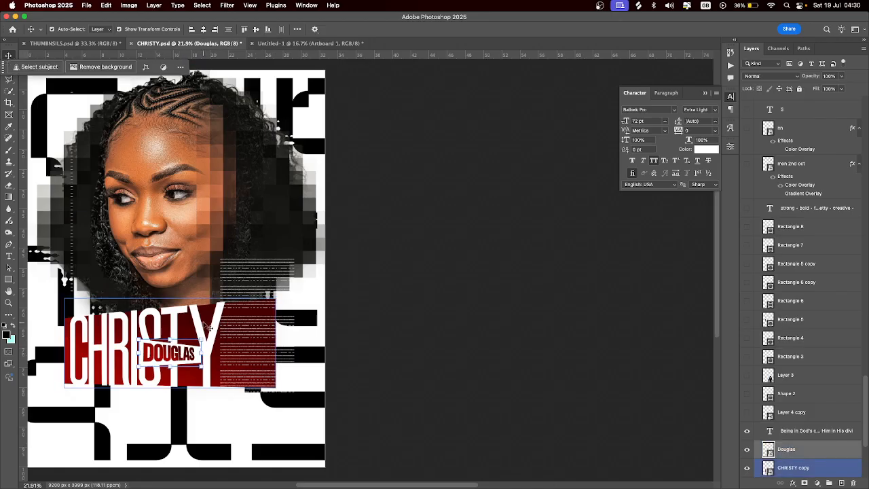
{"action": "double_click", "coordinate": [769, 470]}
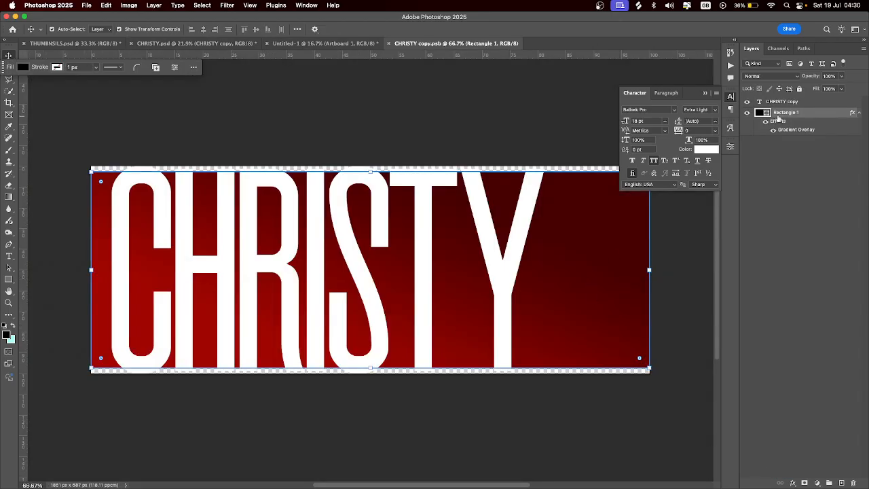
{"action": "left_click", "coordinate": [774, 130]}
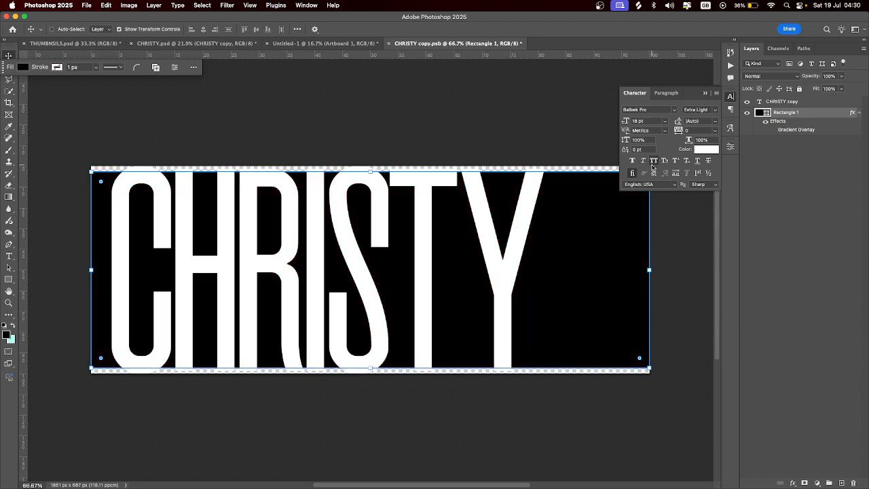
{"action": "left_click", "coordinate": [389, 43]}
{"action": "left_click", "coordinate": [154, 354]}
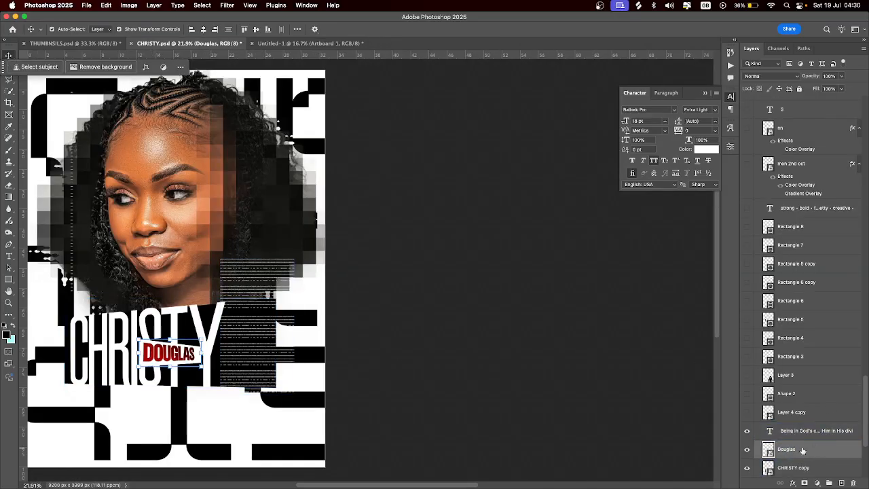
Hide the red Gradient Overlay inside the DOUGLAS smart object and save
{"action": "double_click", "coordinate": [768, 450]}
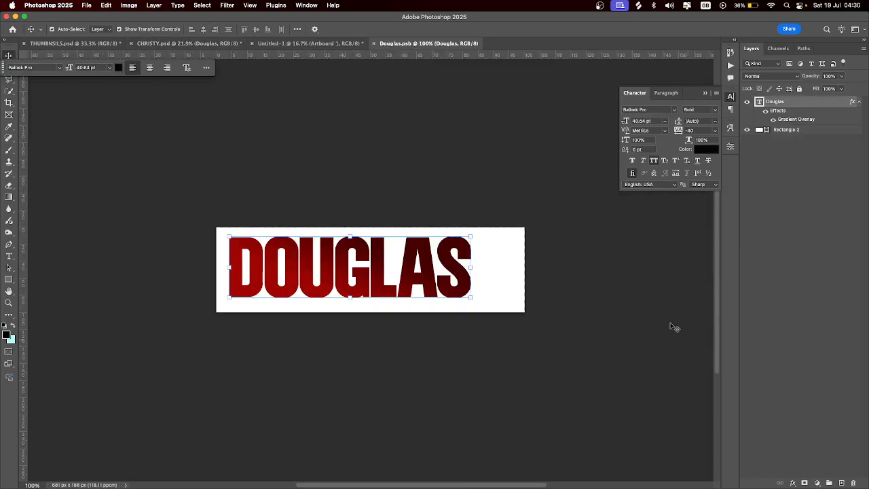
{"action": "left_click", "coordinate": [775, 120]}
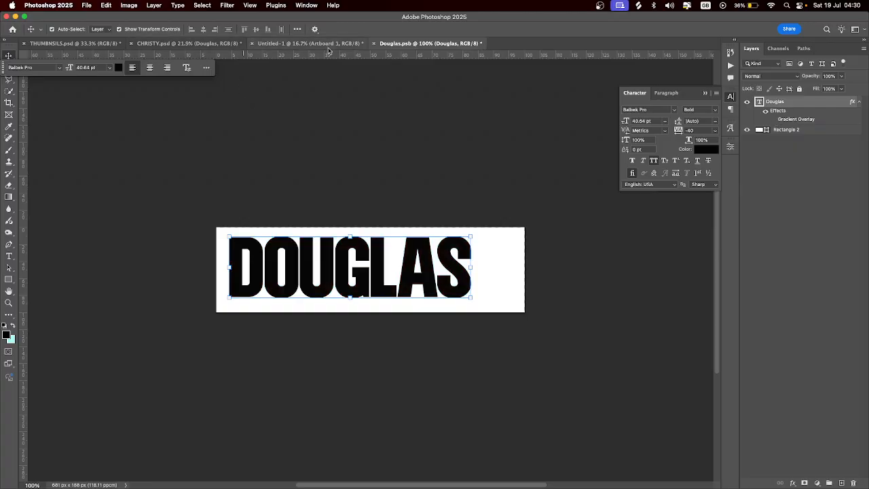
{"action": "left_click", "coordinate": [372, 44]}
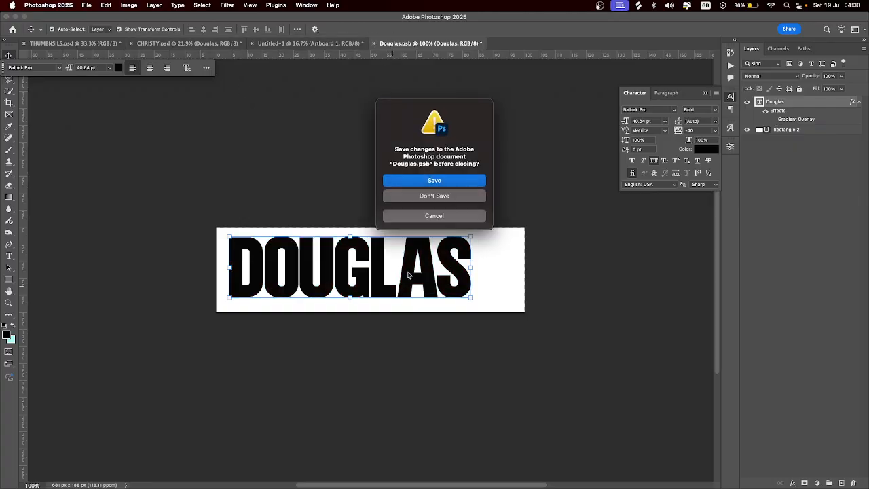
{"action": "left_click", "coordinate": [457, 182]}
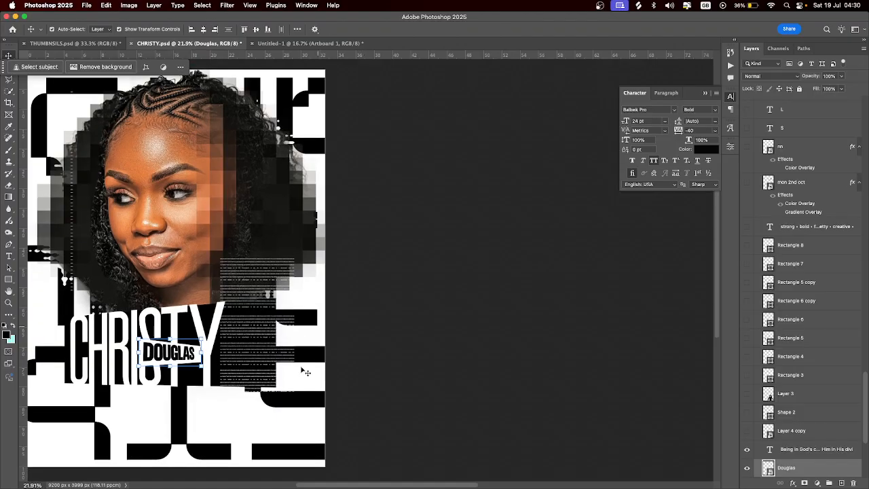
Scroll the canvas and deselect the Douglas layer by clicking empty space
{"action": "left_click_drag", "start_coordinate": [434, 485], "coordinate": [387, 484]}
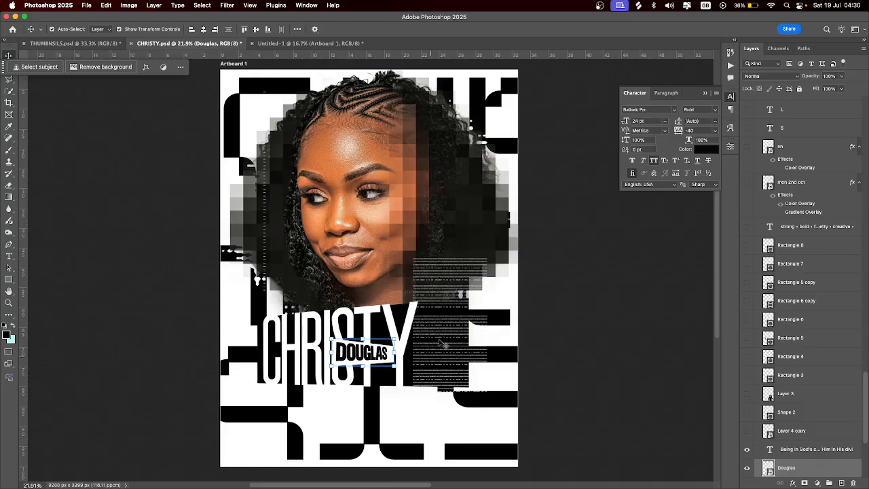
{"action": "left_click", "coordinate": [564, 277]}
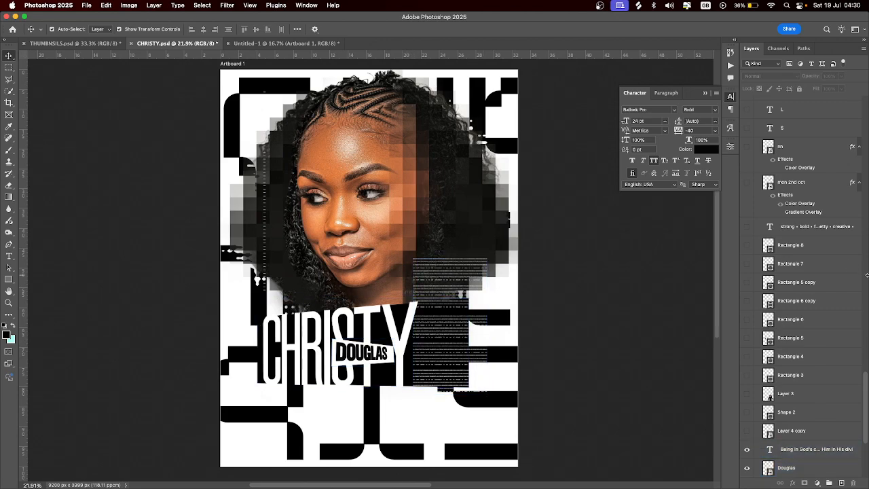
Move the Layer 4 copy white stroke artwork up-left over the portrait, keeping Exclusion blending
{"action": "left_click", "coordinate": [747, 431]}
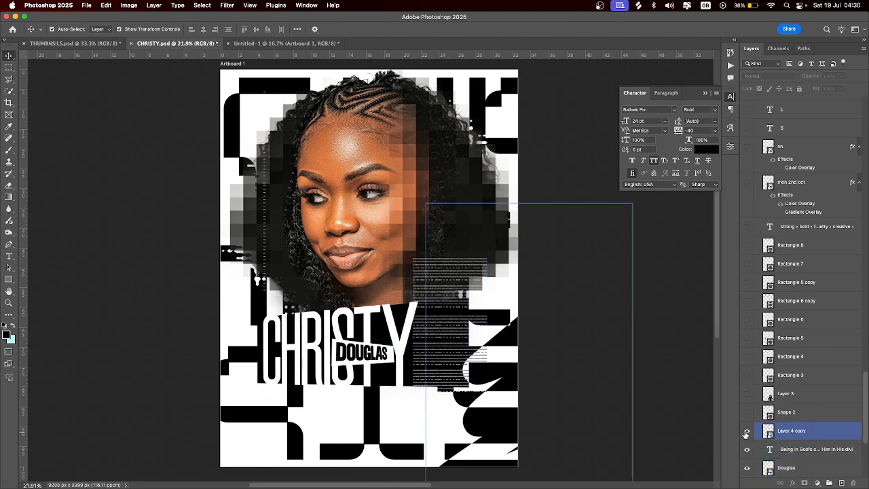
{"action": "left_click", "coordinate": [746, 432]}
{"action": "left_click", "coordinate": [746, 432]}
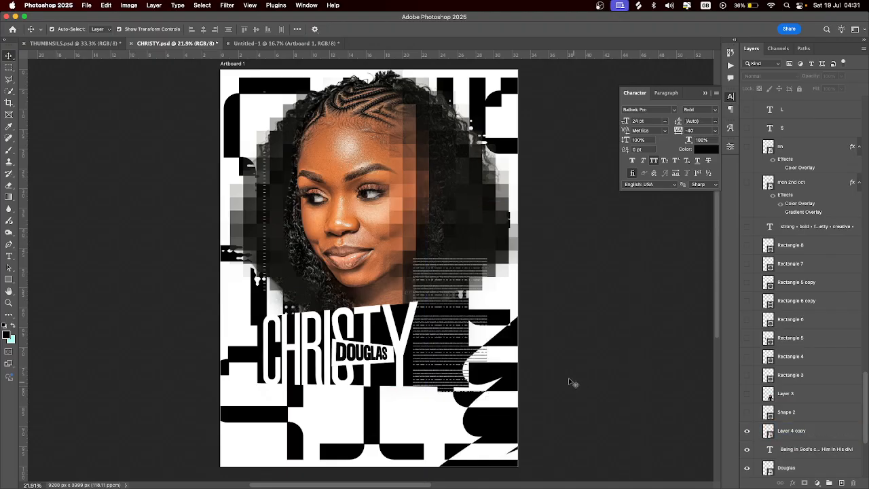
{"action": "left_click", "coordinate": [845, 430]}
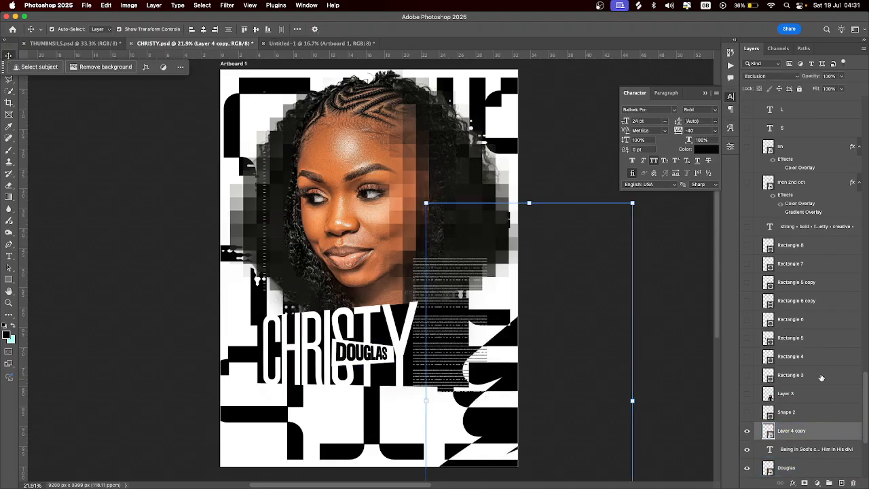
{"action": "left_click", "coordinate": [781, 76]}
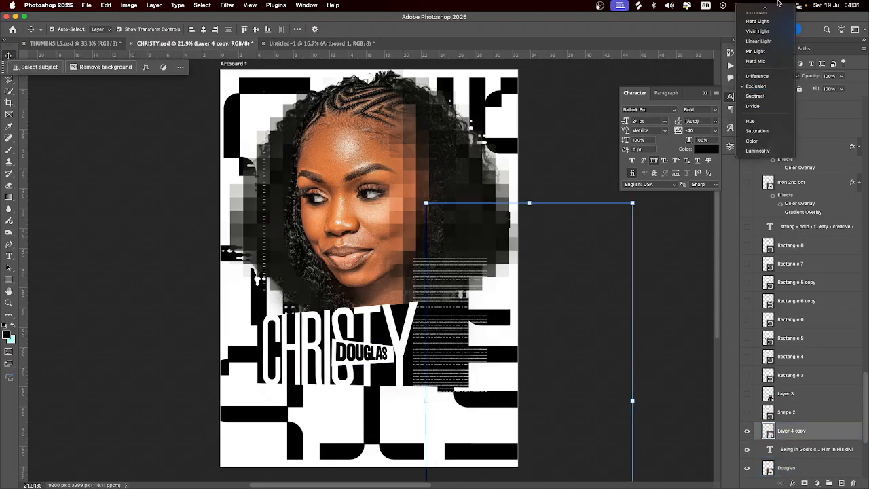
{"action": "left_click", "coordinate": [766, 13]}
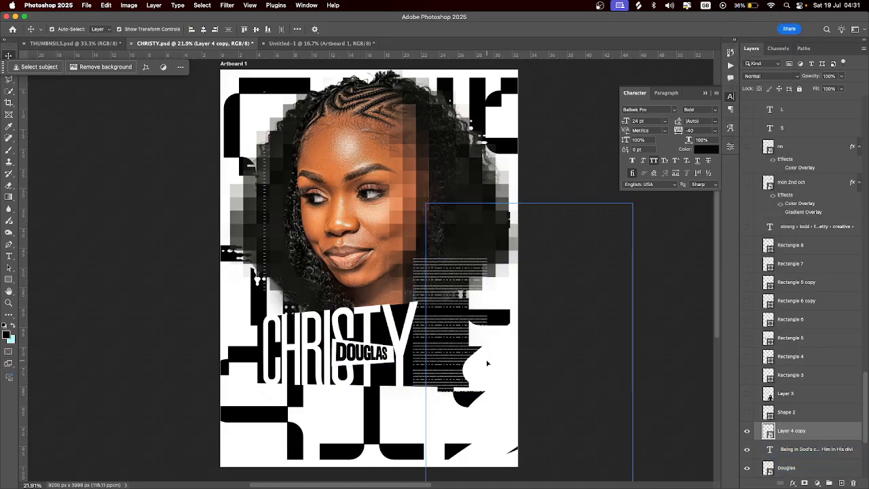
{"action": "mouse_move", "coordinate": [571, 380]}
{"action": "left_mouse_down"}
{"action": "mouse_move", "coordinate": [412, 306]}
{"action": "mouse_move", "coordinate": [347, 203]}
{"action": "mouse_move", "coordinate": [404, 209]}
{"action": "mouse_move", "coordinate": [265, 178]}
{"action": "mouse_move", "coordinate": [324, 187]}
{"action": "mouse_move", "coordinate": [351, 119]}
{"action": "mouse_move", "coordinate": [397, 288]}
{"action": "mouse_move", "coordinate": [489, 363]}
{"action": "left_mouse_up"}
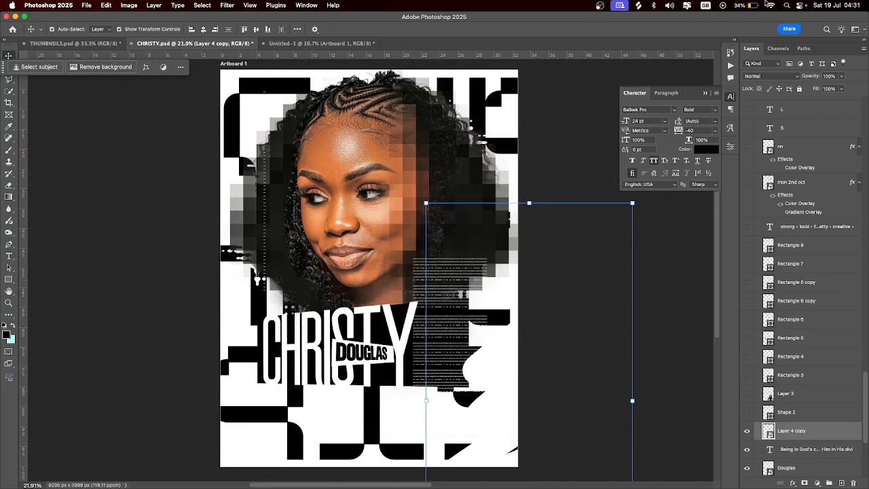
{"action": "key", "text": "alt+shift+x"}
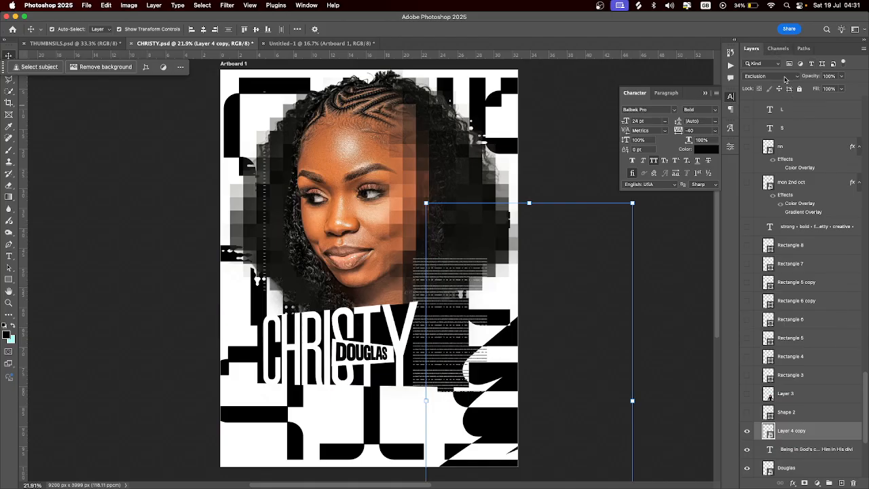
Reveal the Shape 2 silhouette, the Layer 3 girl photo and Rectangles 3 through 8
{"action": "left_click", "coordinate": [747, 414]}
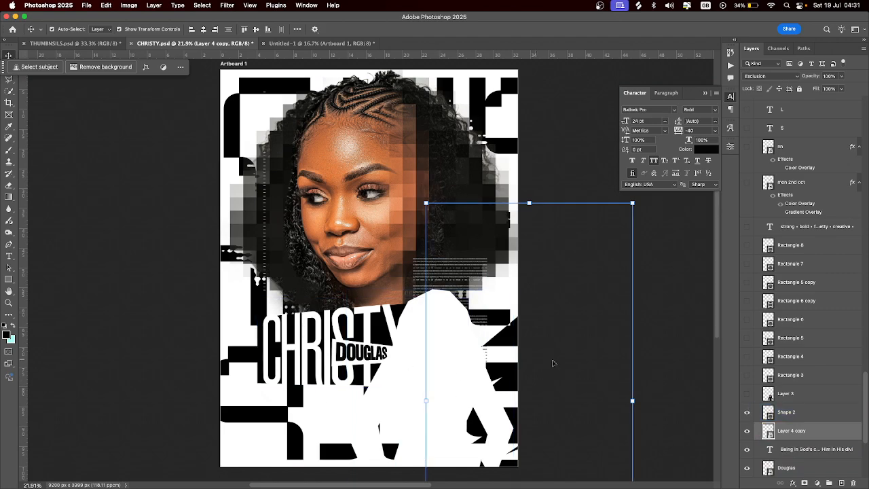
{"action": "left_click", "coordinate": [747, 394]}
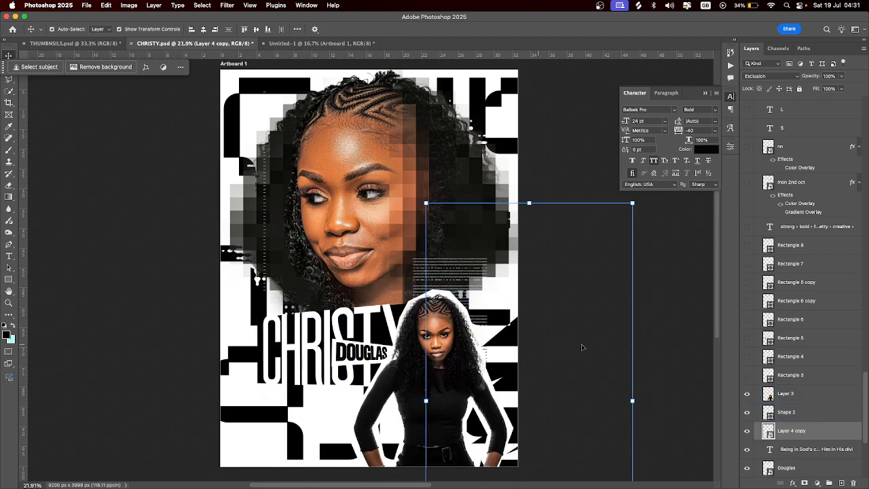
{"action": "left_click", "coordinate": [747, 375]}
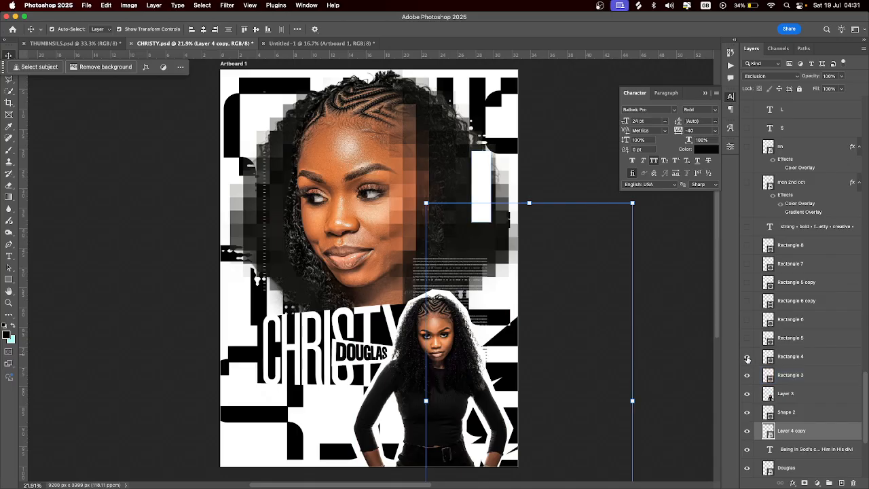
{"action": "left_click", "coordinate": [747, 357]}
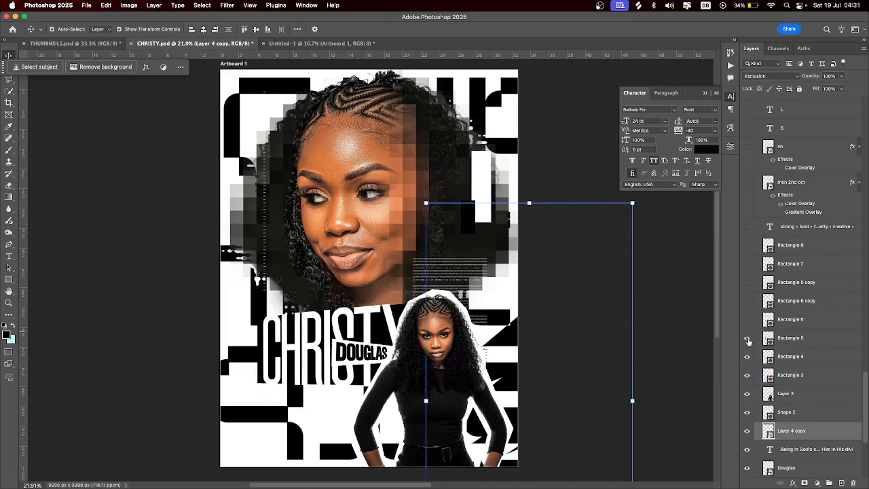
{"action": "left_click", "coordinate": [748, 341]}
{"action": "left_click", "coordinate": [747, 320]}
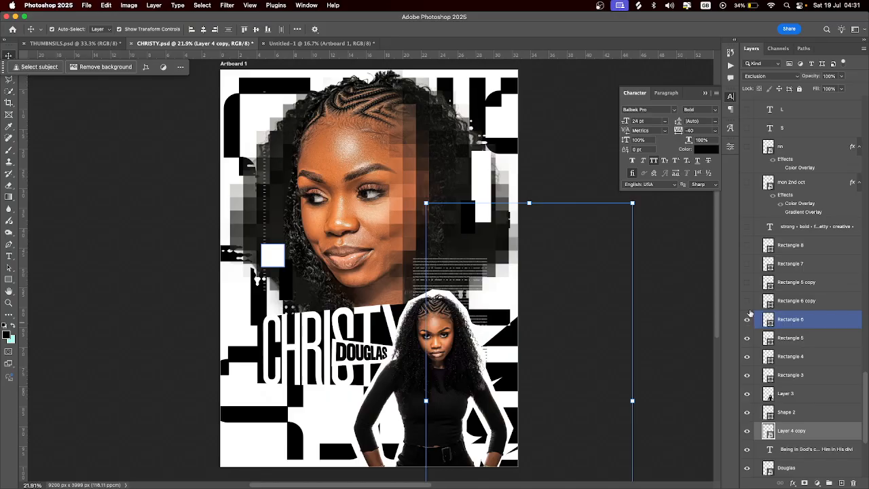
{"action": "left_click", "coordinate": [747, 300]}
{"action": "left_click", "coordinate": [747, 283]}
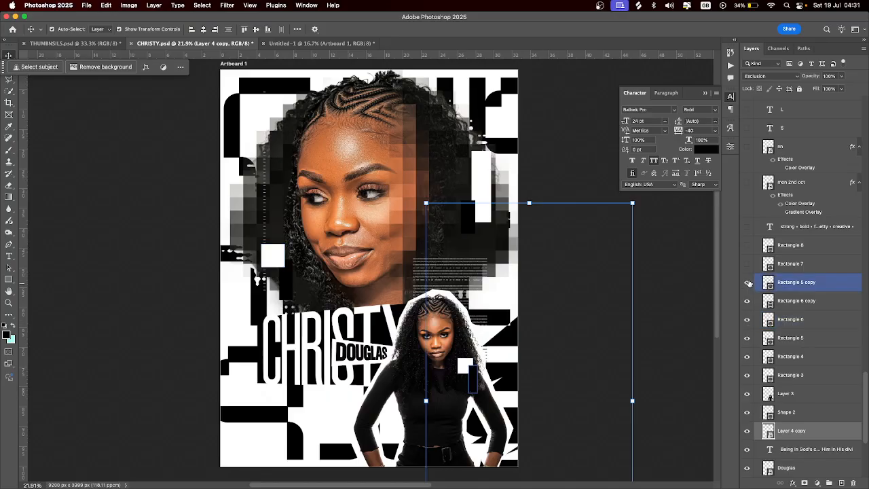
{"action": "left_click", "coordinate": [748, 264]}
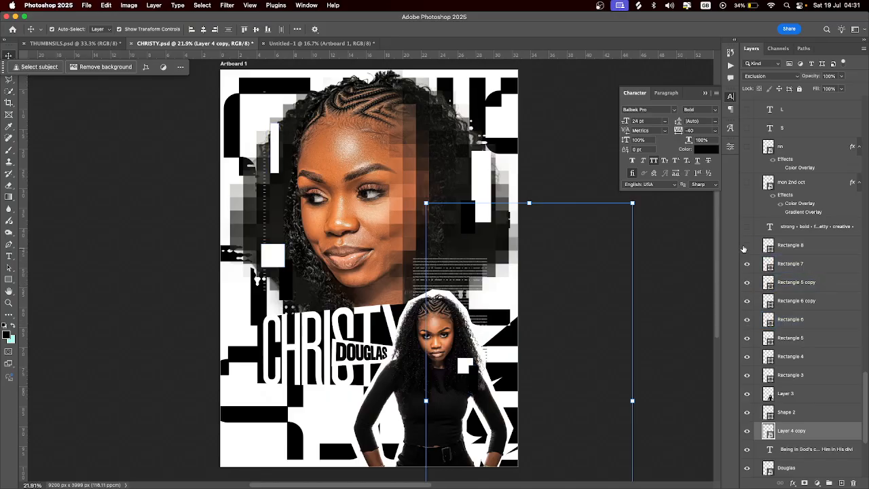
{"action": "left_click", "coordinate": [747, 245]}
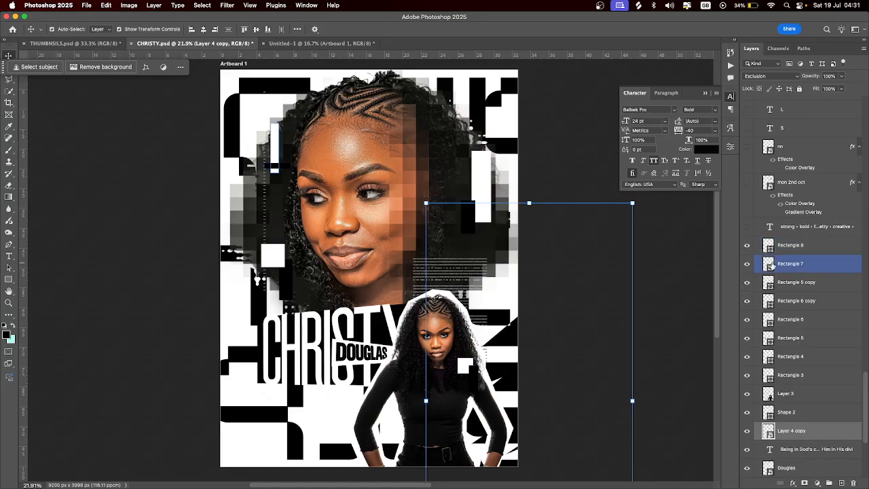
Reveal the word list, 5TH JULY 2025 badge, arrow, oval and handwritten text, then select Layer 5
{"action": "scroll", "coordinate": [772, 266], "scroll_direction": "up", "scroll_amount": 3}
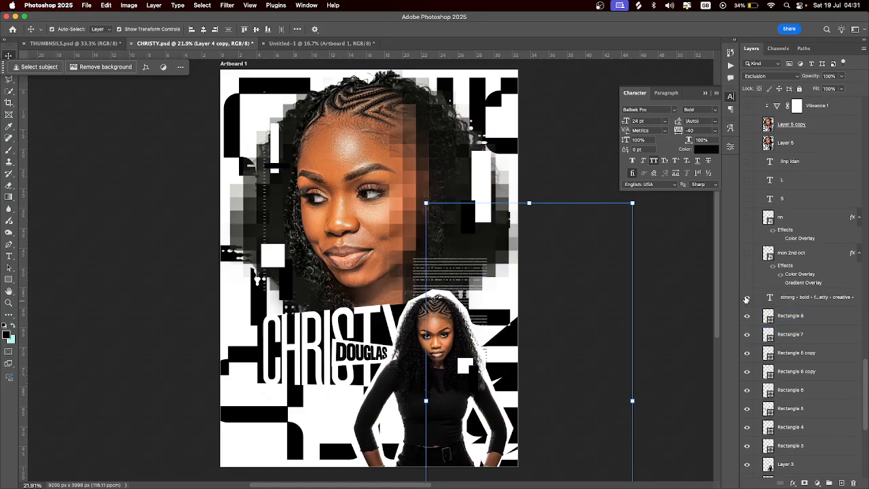
{"action": "left_click", "coordinate": [747, 298]}
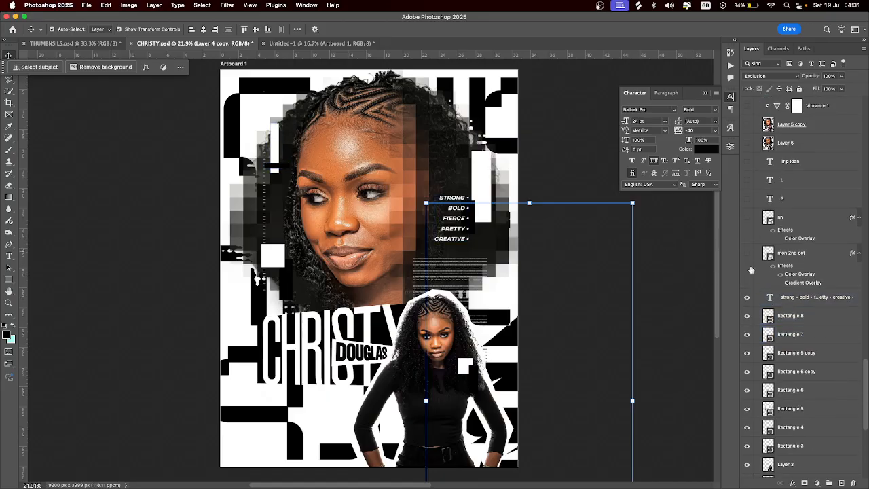
{"action": "scroll", "coordinate": [797, 286], "scroll_direction": "up", "scroll_amount": 2}
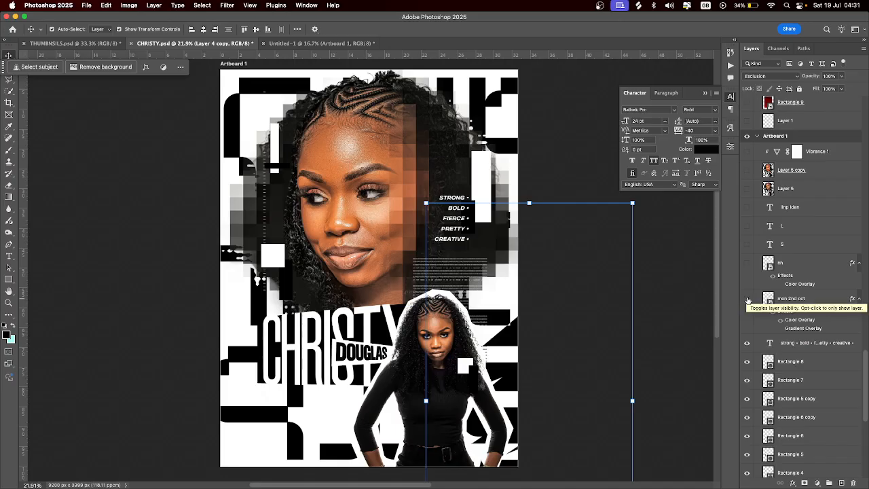
{"action": "left_click", "coordinate": [747, 300]}
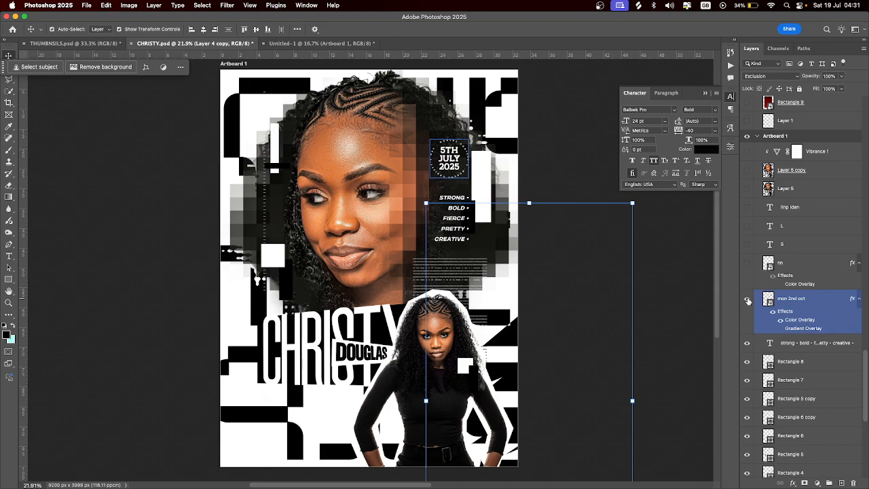
{"action": "left_click", "coordinate": [747, 263]}
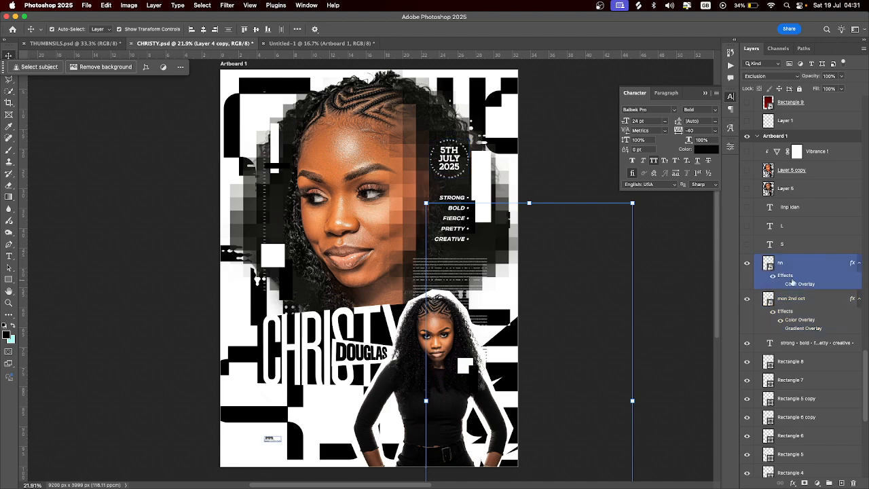
{"action": "left_click", "coordinate": [748, 245]}
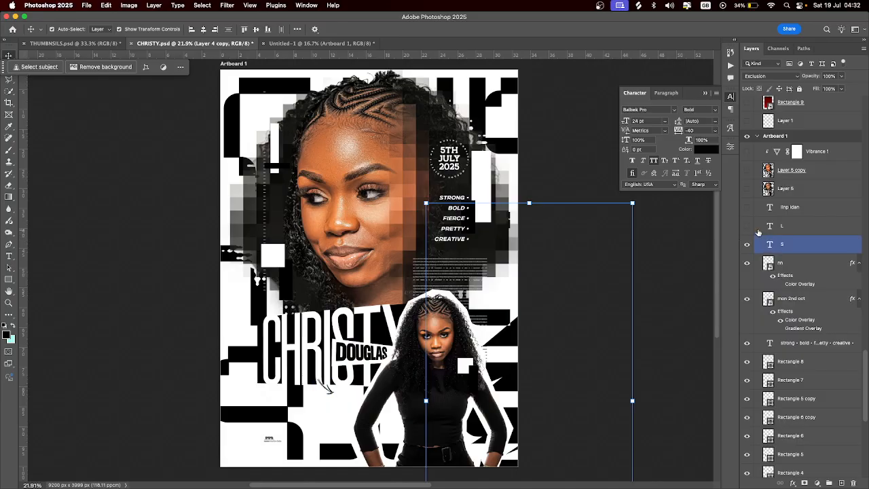
{"action": "left_click", "coordinate": [747, 226]}
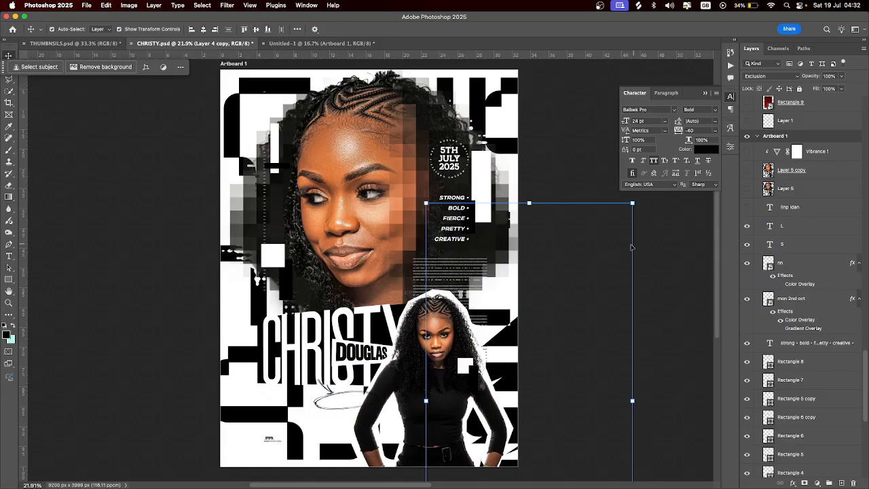
{"action": "left_click", "coordinate": [748, 207]}
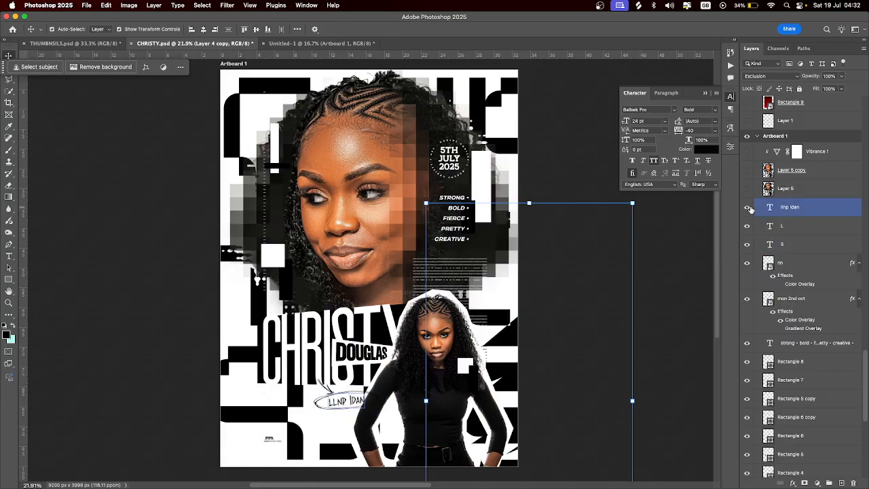
{"action": "left_click", "coordinate": [799, 207]}
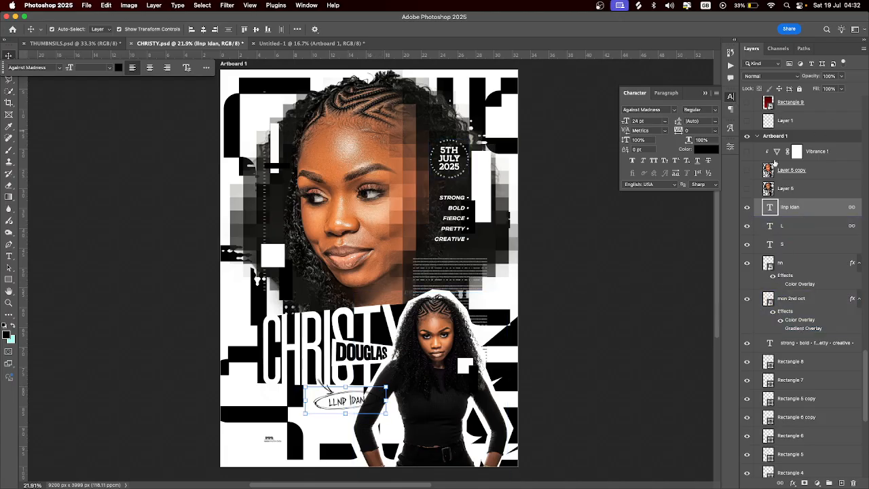
{"action": "left_click", "coordinate": [817, 190]}
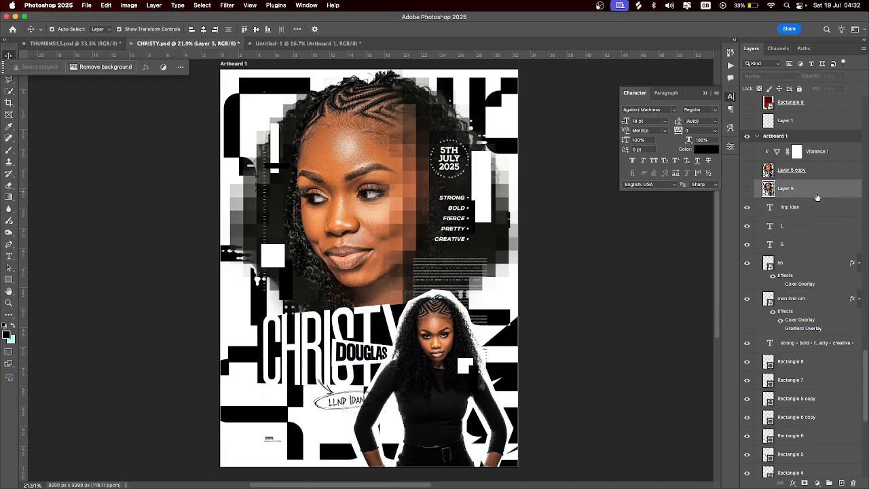
Run the Ocean > Action 2 colour action on the portrait Layer 5
{"action": "left_click", "coordinate": [747, 193]}
{"action": "left_click", "coordinate": [747, 193]}
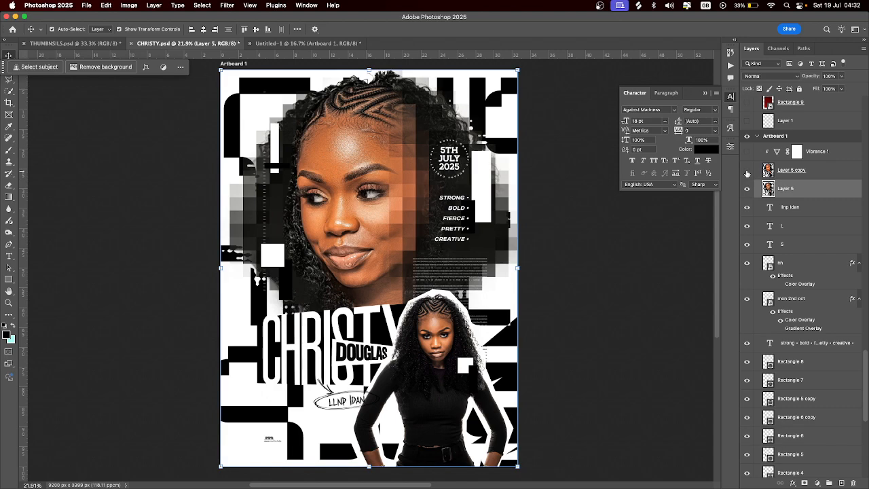
{"action": "left_click", "coordinate": [747, 172]}
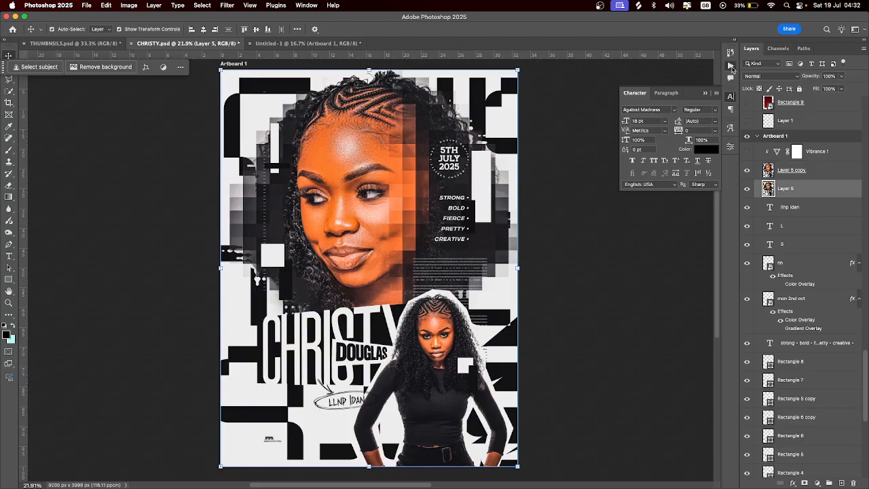
{"action": "left_click", "coordinate": [730, 66]}
{"action": "scroll", "coordinate": [693, 139], "scroll_direction": "down", "scroll_amount": 10}
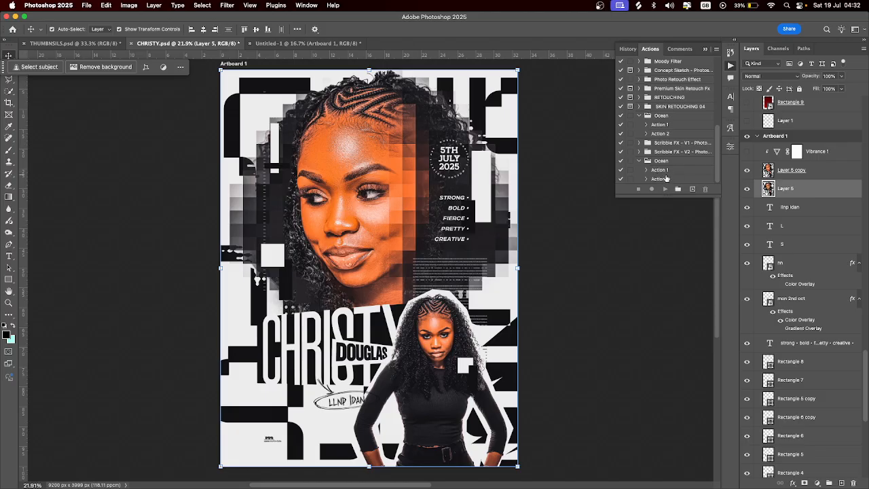
{"action": "left_click", "coordinate": [749, 171]}
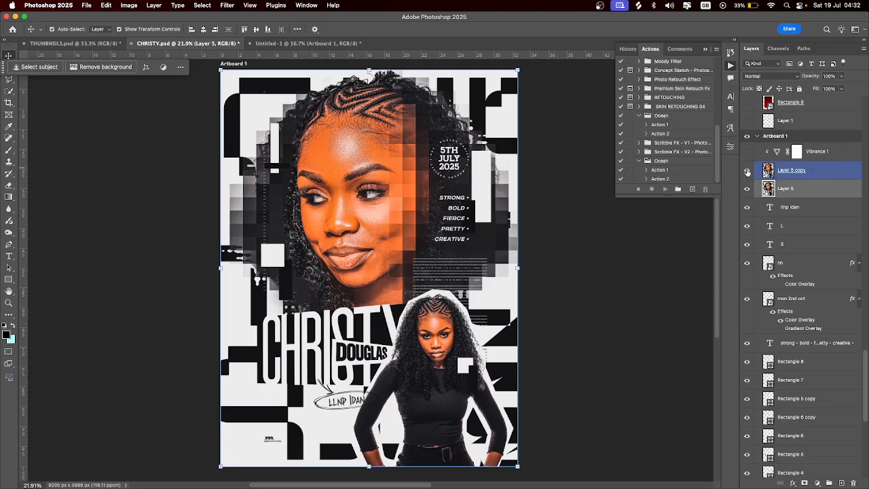
{"action": "left_click", "coordinate": [748, 171]}
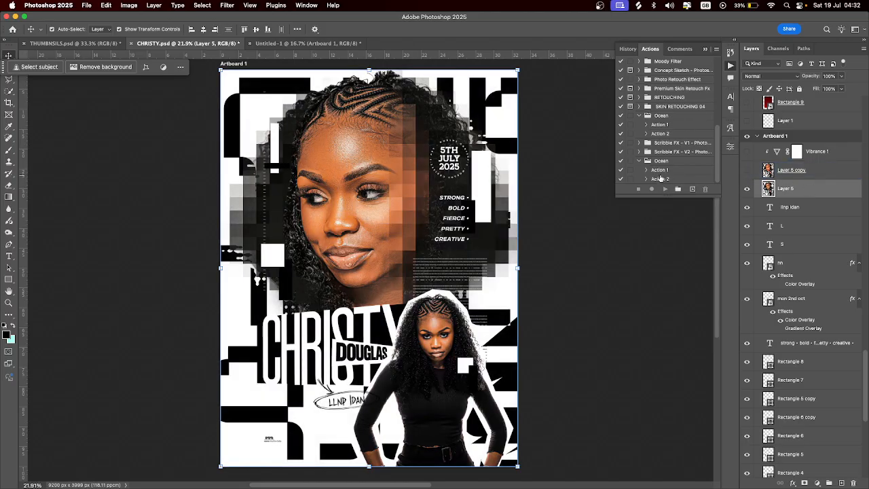
{"action": "left_click", "coordinate": [693, 180]}
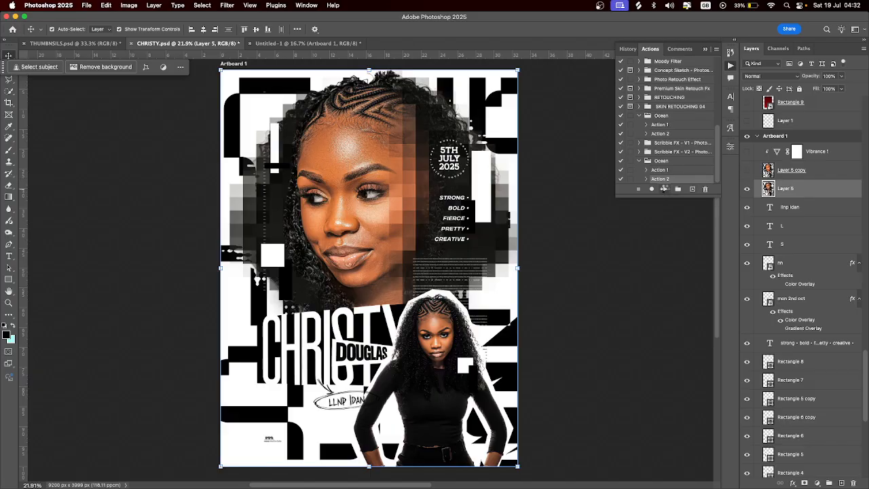
{"action": "left_click", "coordinate": [666, 190]}
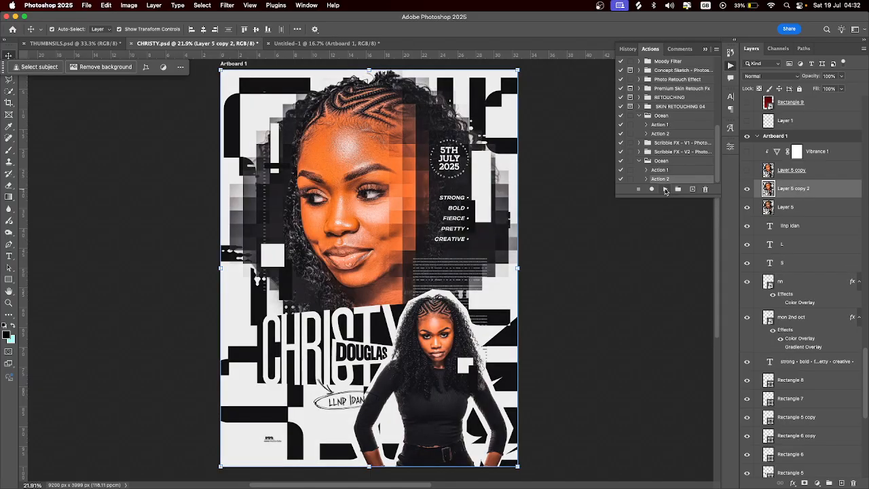
Hide Layer 5 copy 2, show the orange copy, and enable Vibrance 1 (Vibrance -10, Saturation -8)
{"action": "left_click", "coordinate": [747, 188]}
{"action": "left_click", "coordinate": [329, 194]}
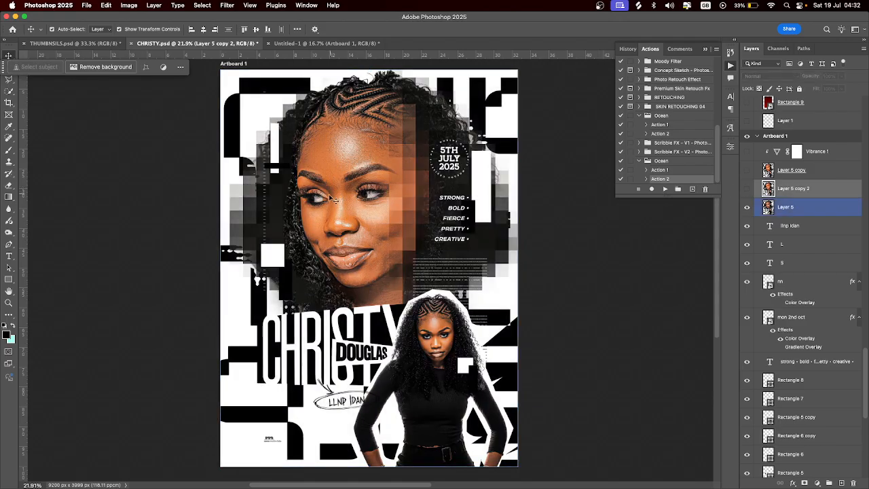
{"action": "left_click", "coordinate": [747, 170]}
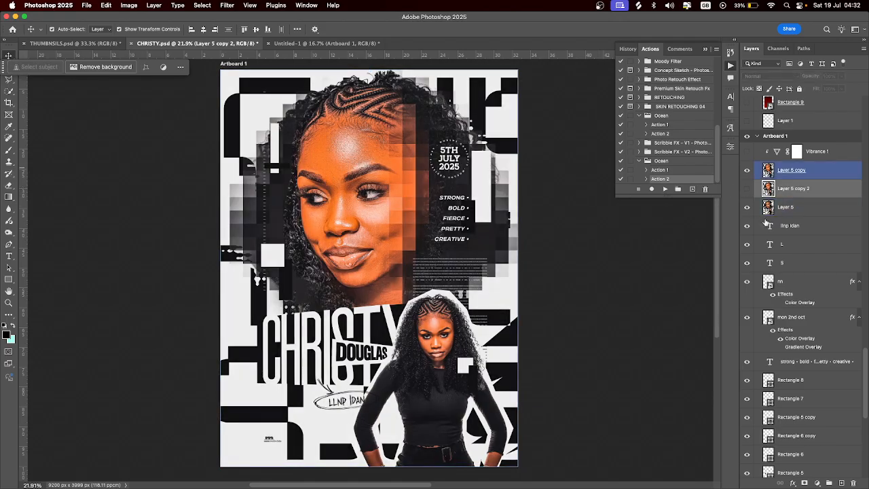
{"action": "left_click", "coordinate": [748, 152]}
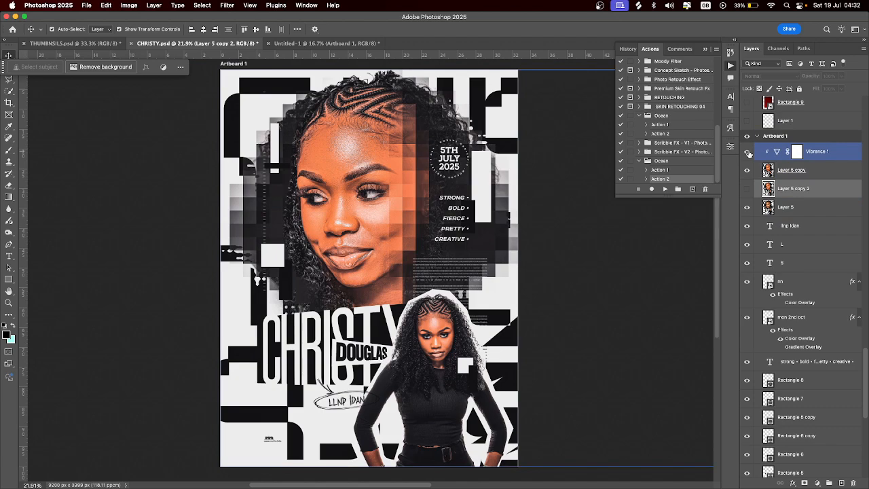
{"action": "left_click", "coordinate": [771, 151]}
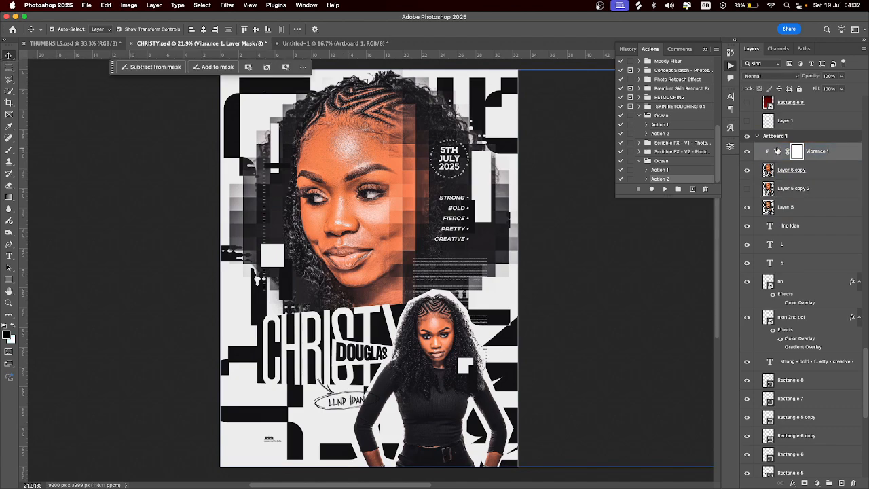
{"action": "double_click", "coordinate": [778, 151]}
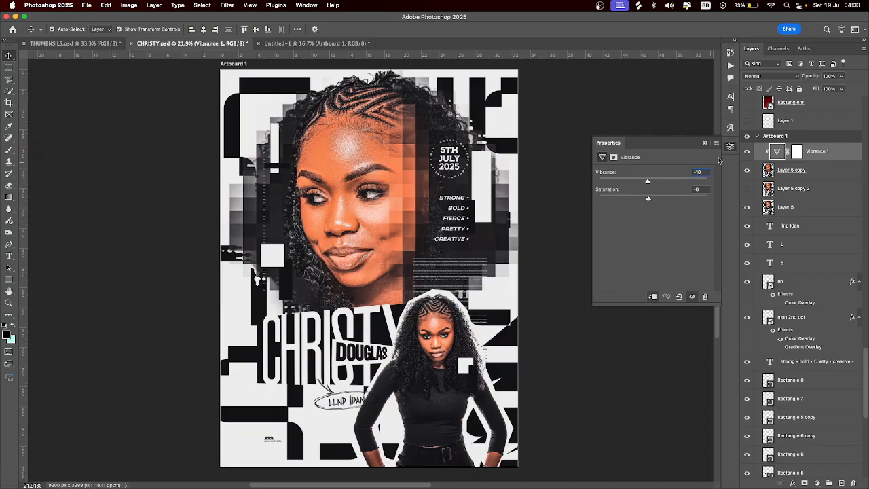
{"action": "left_click", "coordinate": [704, 143]}
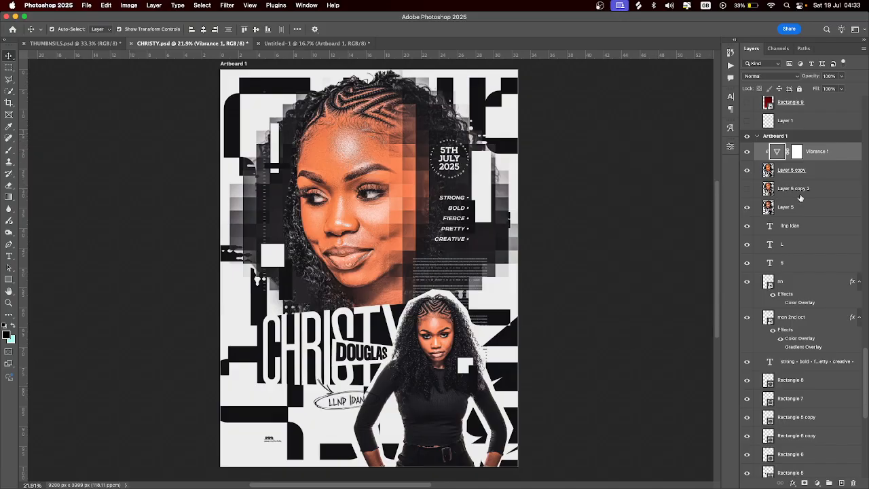
{"action": "scroll", "coordinate": [802, 204], "scroll_direction": "up", "scroll_amount": 5}
{"action": "scroll", "coordinate": [802, 204], "scroll_direction": "up", "scroll_amount": 4}
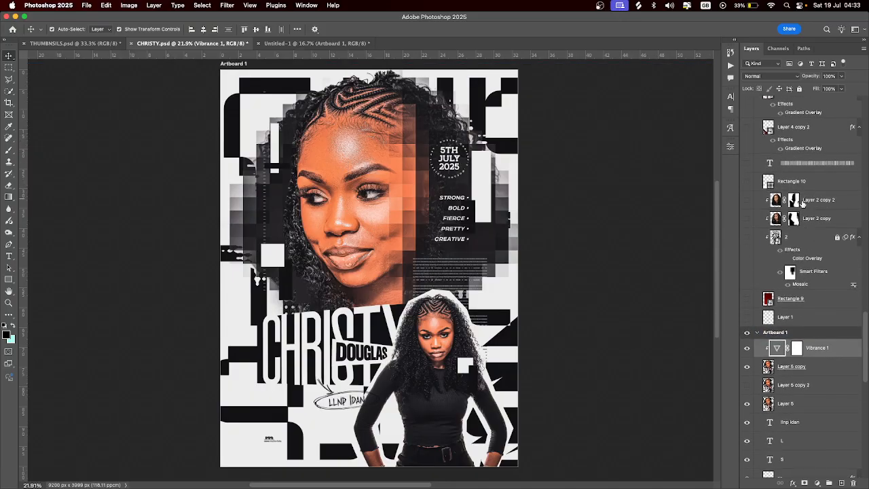
Show Layer 1's white background and the red gradient Rectangle 9, then select Rectangle 9
{"action": "left_click", "coordinate": [748, 328]}
{"action": "scroll", "coordinate": [622, 311], "scroll_direction": "right", "scroll_amount": 5}
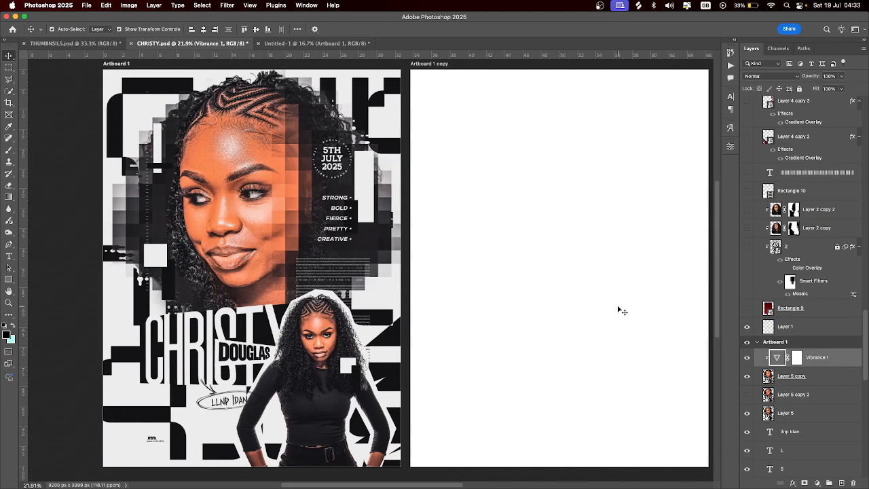
{"action": "left_click", "coordinate": [768, 325]}
{"action": "left_click_drag", "start_coordinate": [764, 326], "coordinate": [770, 271]}
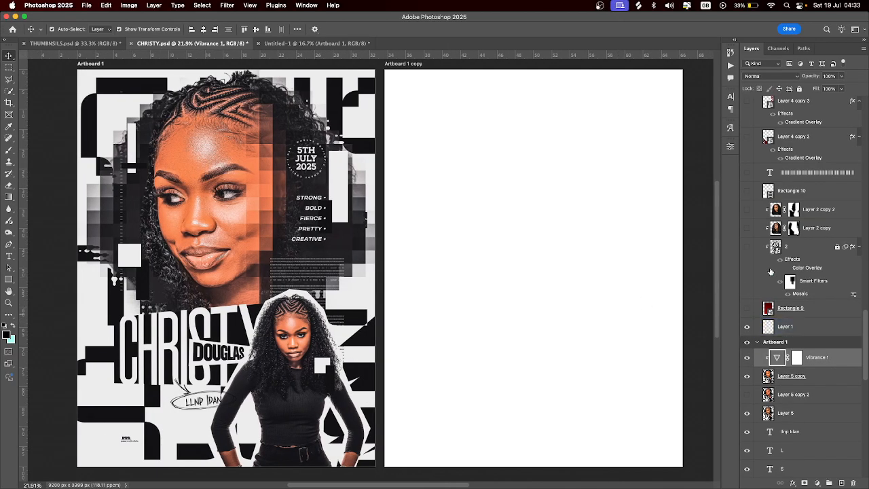
{"action": "left_click", "coordinate": [747, 309]}
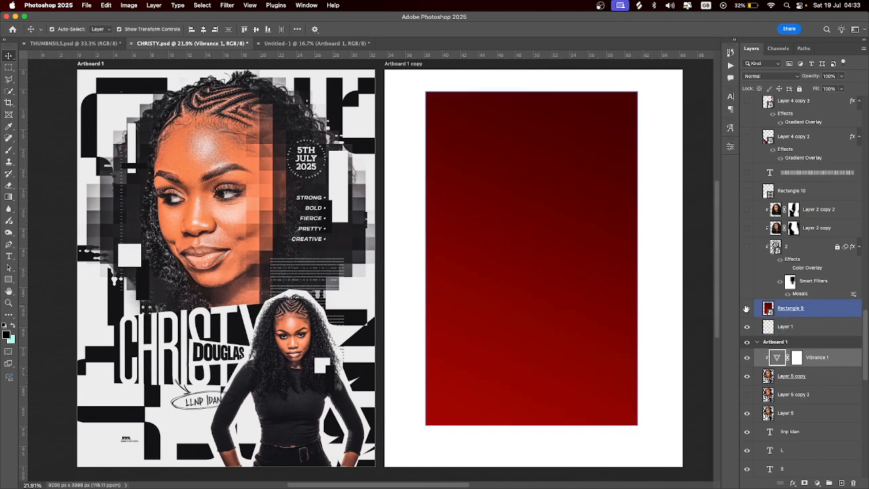
{"action": "left_click", "coordinate": [560, 212]}
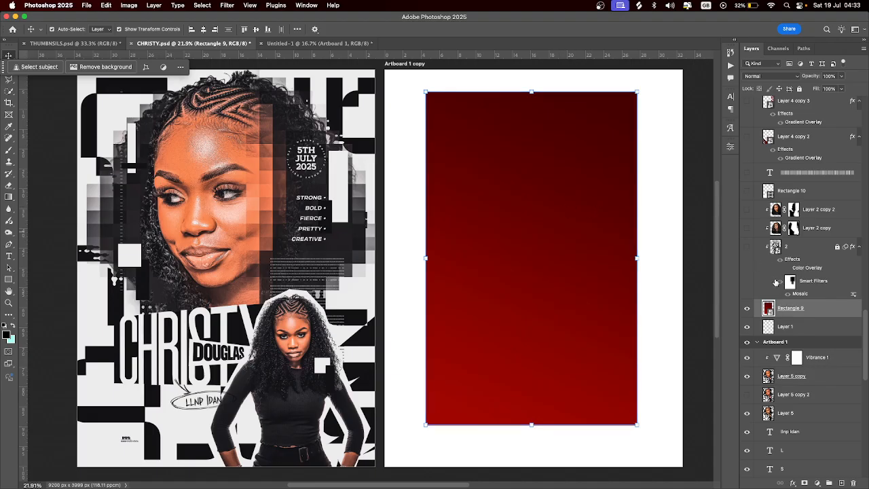
Show the red maze pattern layer 2 and turn its Mosaic smart filter off
{"action": "left_click", "coordinate": [747, 247]}
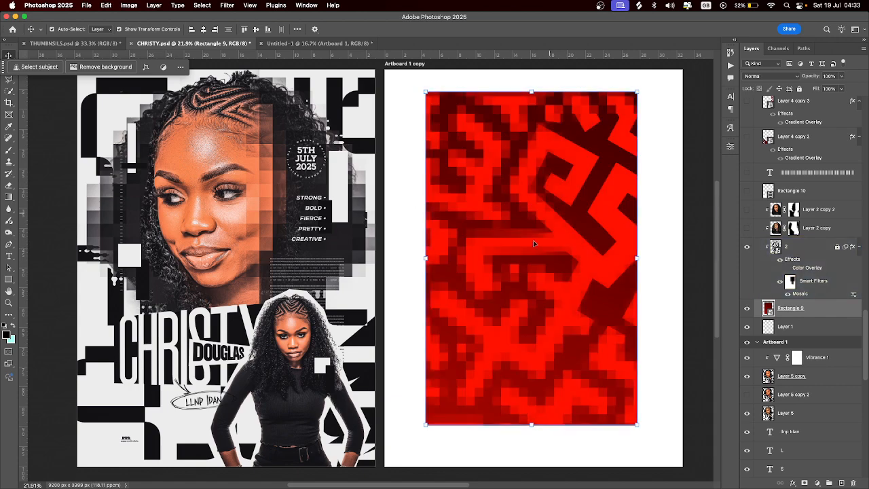
{"action": "left_click", "coordinate": [795, 262]}
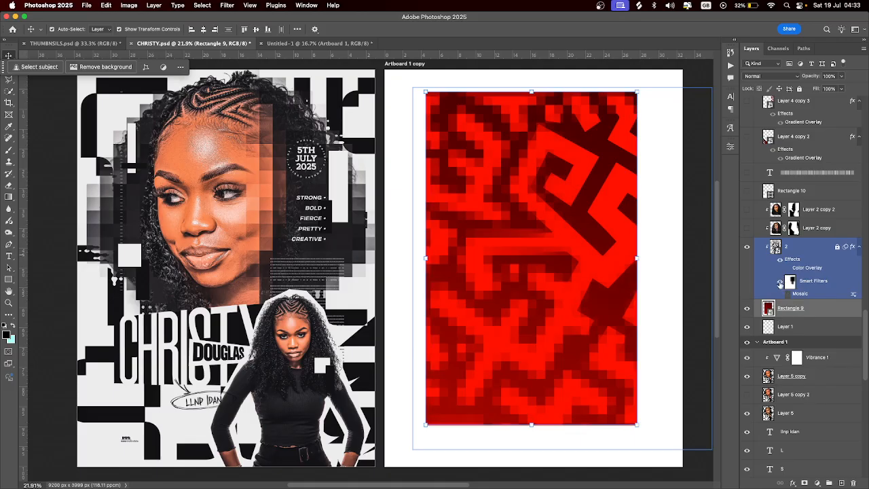
{"action": "left_click", "coordinate": [781, 284]}
{"action": "left_click", "coordinate": [780, 281]}
{"action": "left_click", "coordinate": [536, 184]}
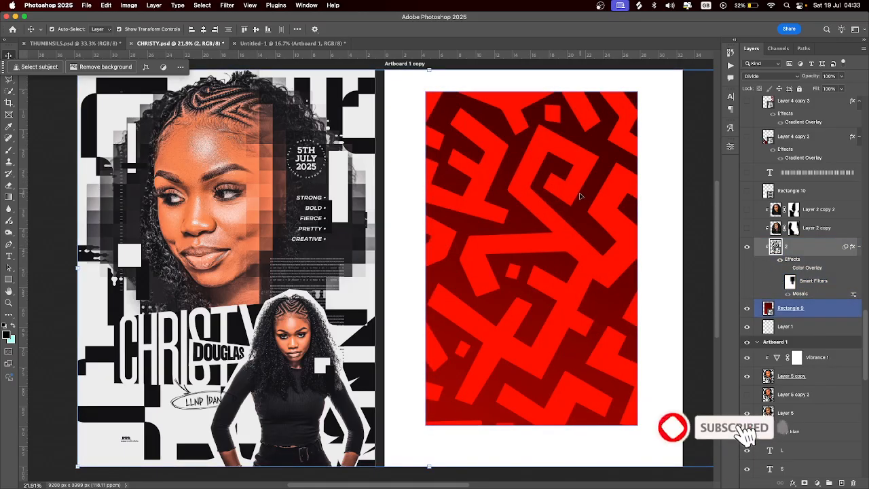
Browse the Filter menu without applying anything, then turn the Mosaic smart filter back on
{"action": "left_click", "coordinate": [232, 183]}
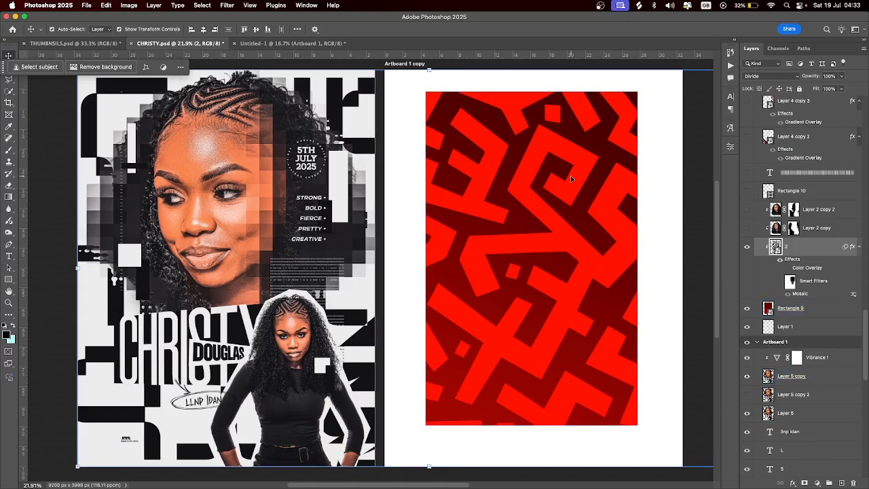
{"action": "left_click", "coordinate": [235, 6]}
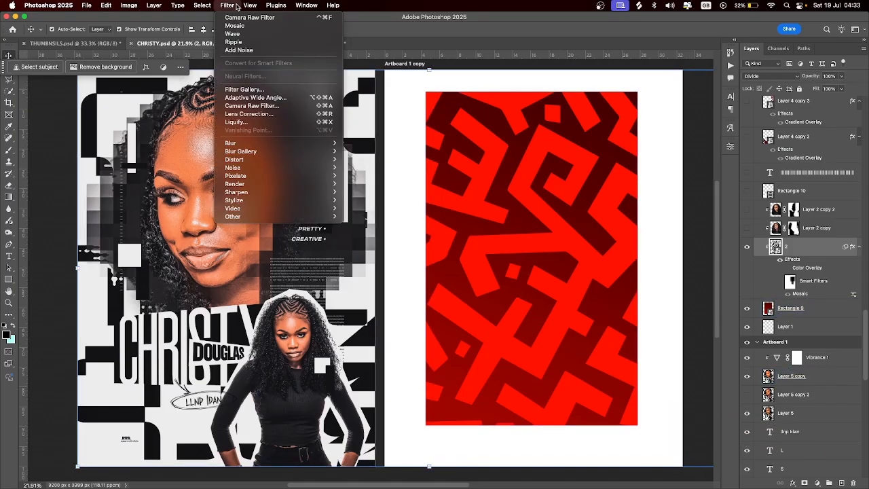
{"action": "mouse_move", "coordinate": [279, 153]}
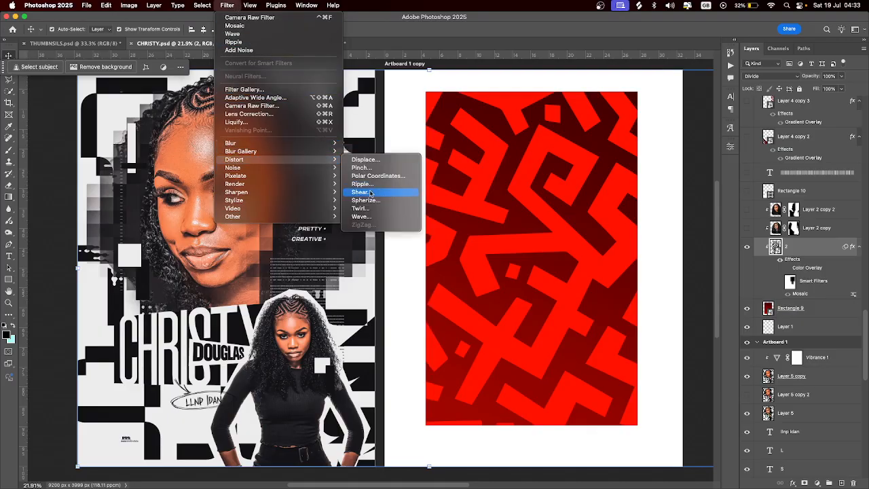
{"action": "mouse_move", "coordinate": [321, 178]}
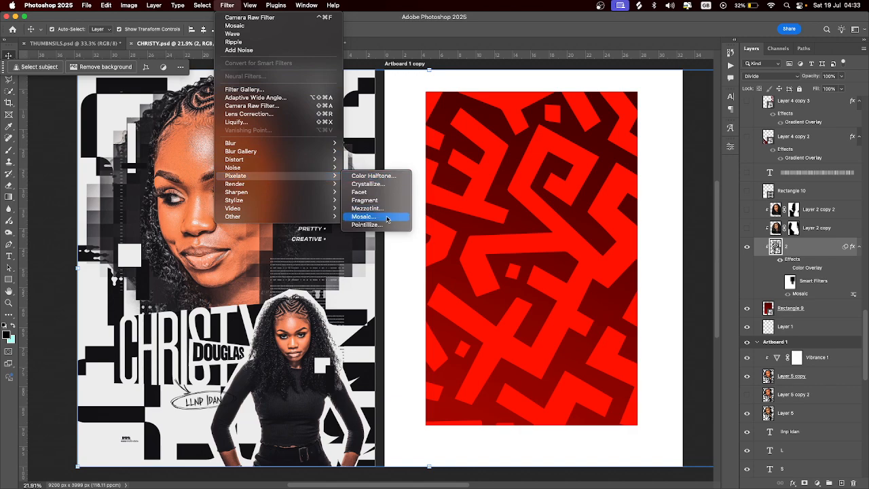
{"action": "left_click", "coordinate": [780, 275]}
{"action": "left_click", "coordinate": [780, 281]}
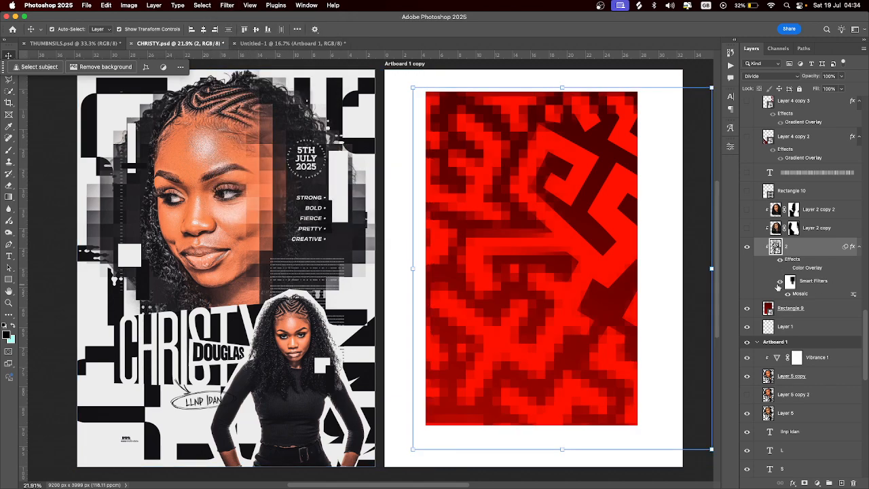
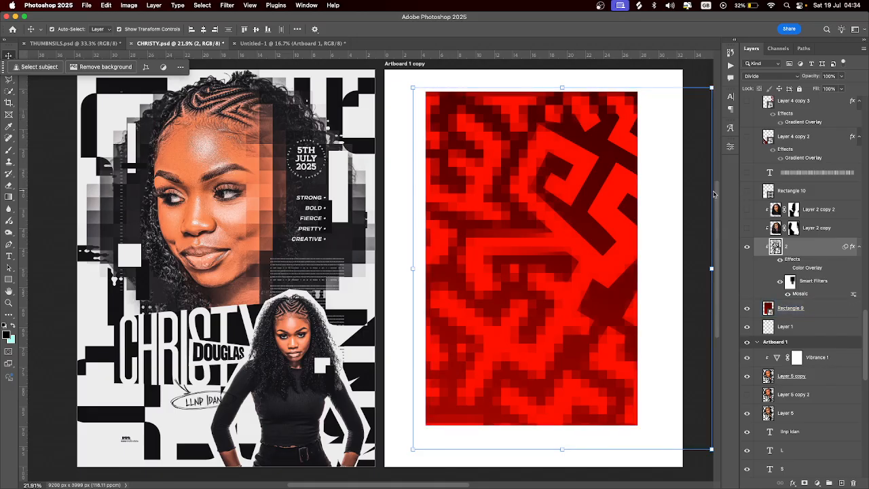
Show Layer 2 copy, Layer 2 copy 2 and Rectangle 10: the portrait, its pixelated copy and the slanted white band
{"action": "left_click", "coordinate": [747, 228]}
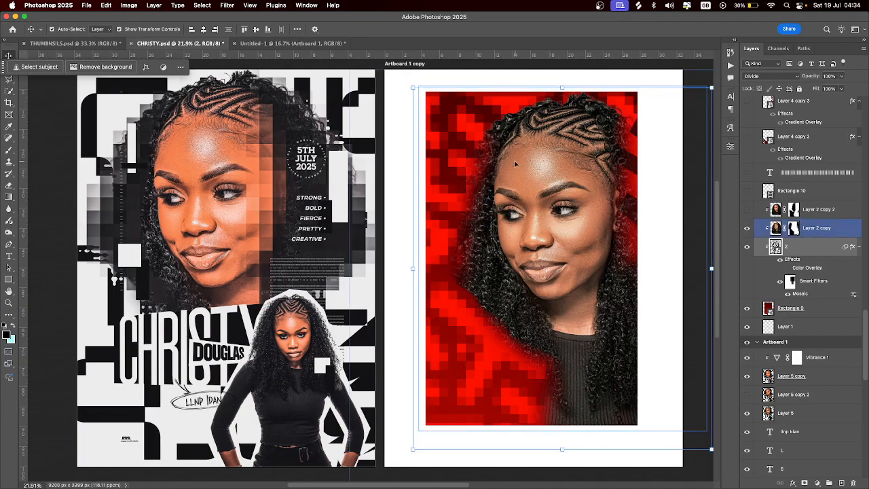
{"action": "left_click", "coordinate": [747, 211]}
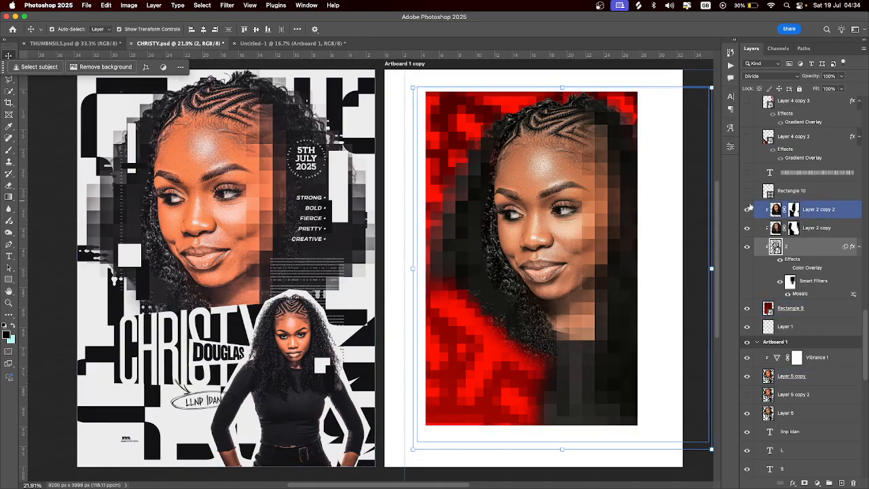
{"action": "left_click", "coordinate": [747, 191]}
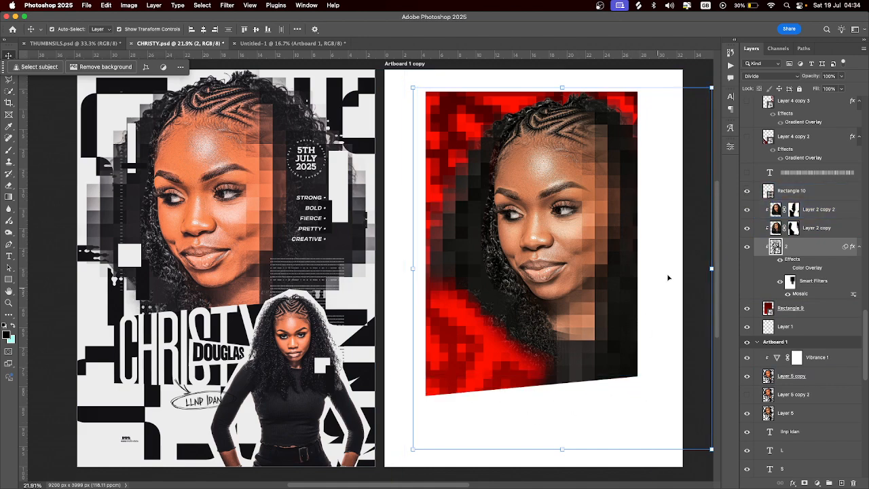
{"action": "scroll", "coordinate": [798, 246], "scroll_direction": "up", "scroll_amount": 3}
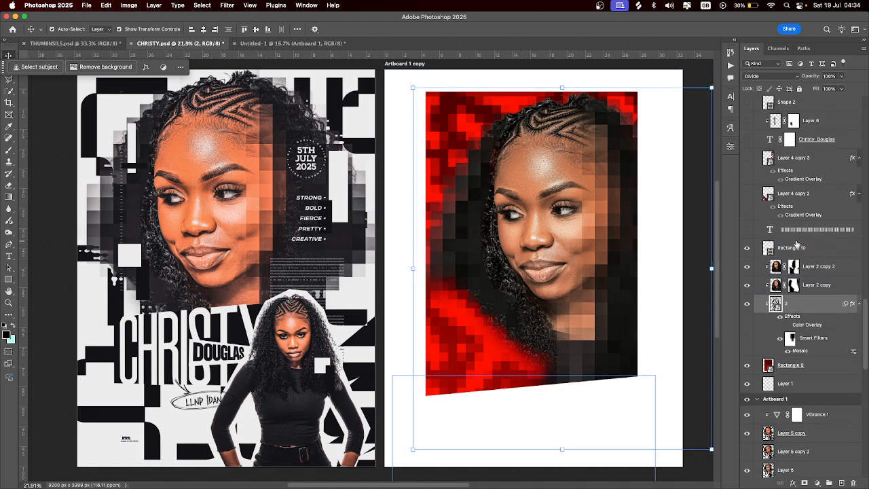
Show the barcode text strip on the red artboard and enter its text for editing
{"action": "left_click", "coordinate": [747, 230]}
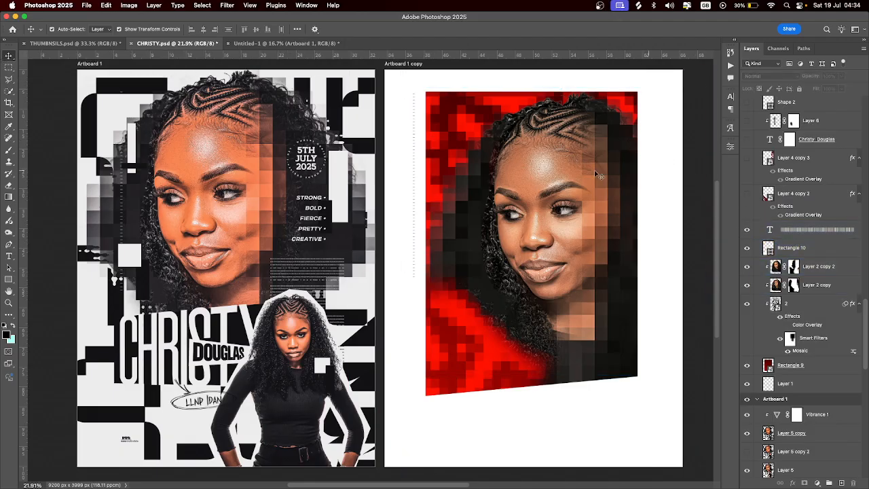
{"action": "left_click", "coordinate": [415, 148]}
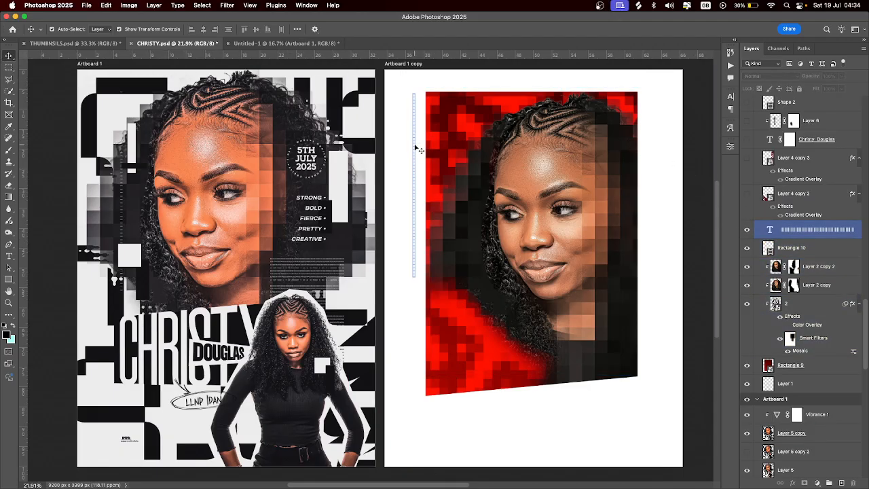
{"action": "double_click", "coordinate": [415, 148]}
{"action": "scroll", "coordinate": [772, 204], "scroll_direction": "up", "scroll_amount": 3}
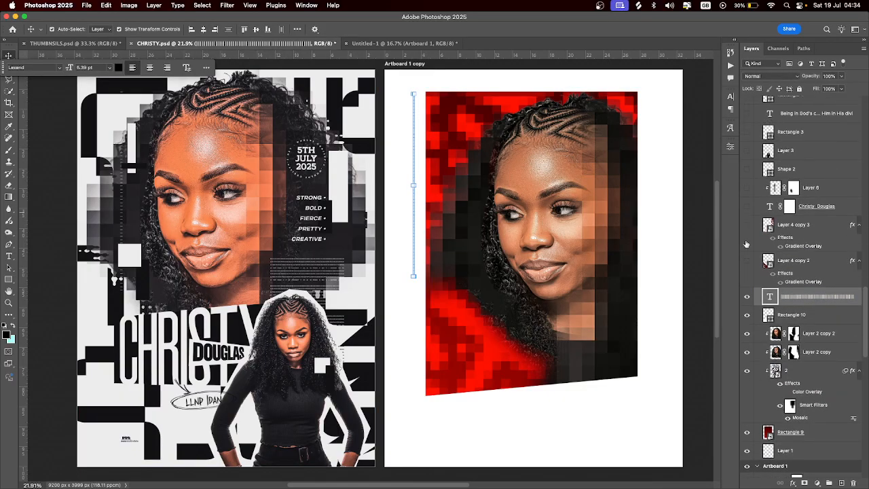
Show the red diagonal strokes at lower-left (Layer 4 copy 2) and on the right (Layer 4 copy 3)
{"action": "left_click", "coordinate": [747, 260]}
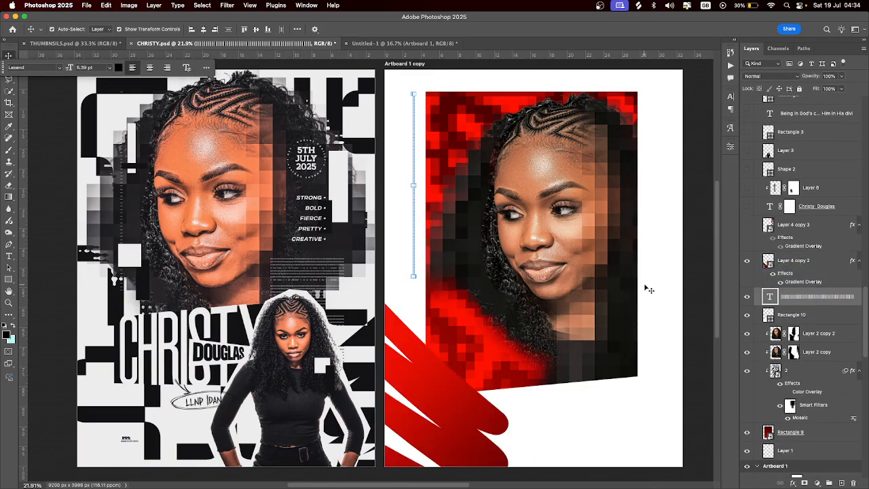
{"action": "left_click", "coordinate": [364, 342]}
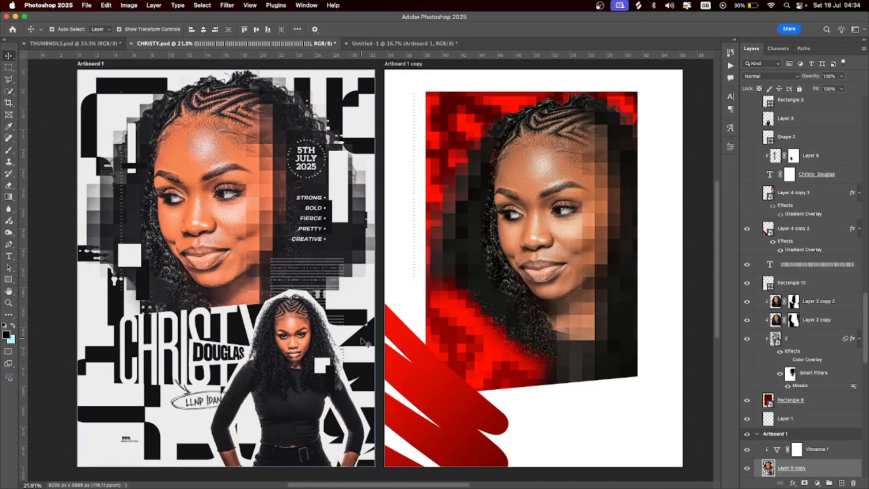
{"action": "left_click", "coordinate": [423, 375]}
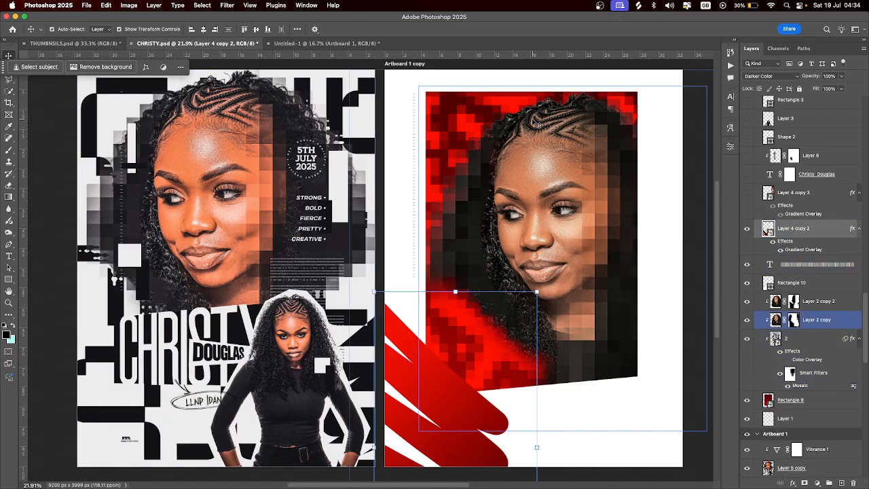
{"action": "scroll", "coordinate": [789, 221], "scroll_direction": "up", "scroll_amount": 3}
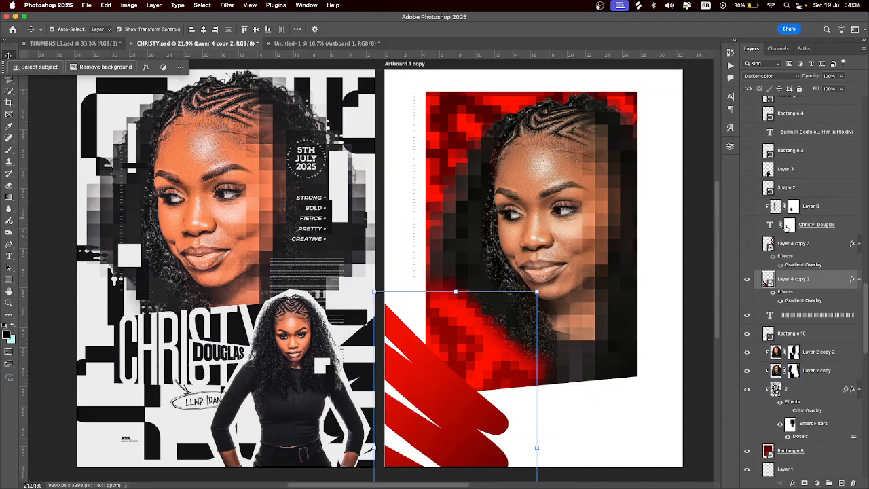
{"action": "left_click", "coordinate": [747, 243]}
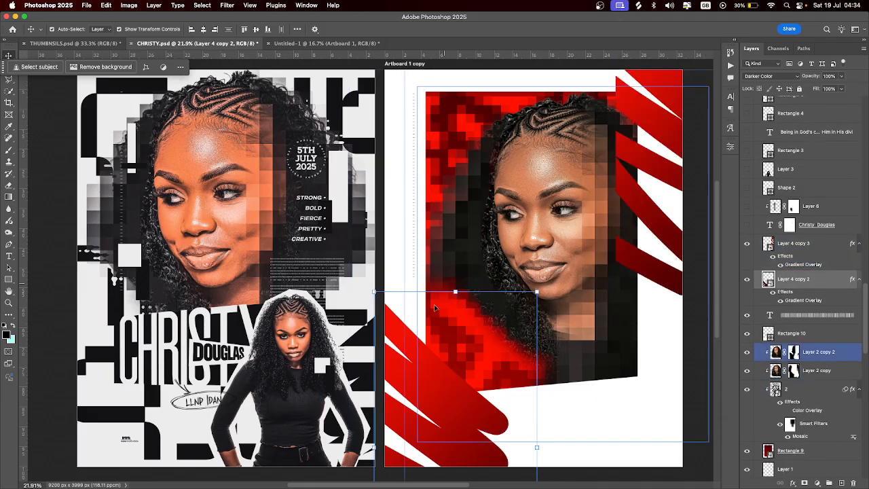
{"action": "left_click", "coordinate": [429, 390]}
{"action": "left_click", "coordinate": [655, 168]}
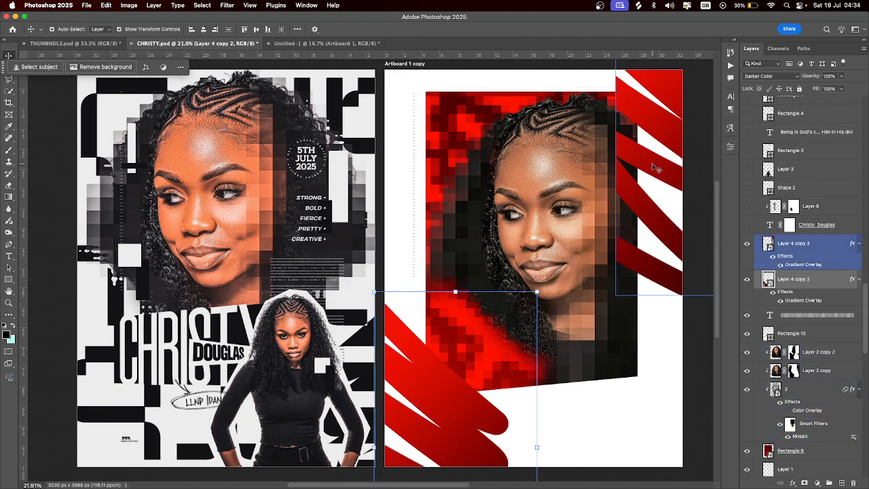
{"action": "left_click", "coordinate": [748, 225]}
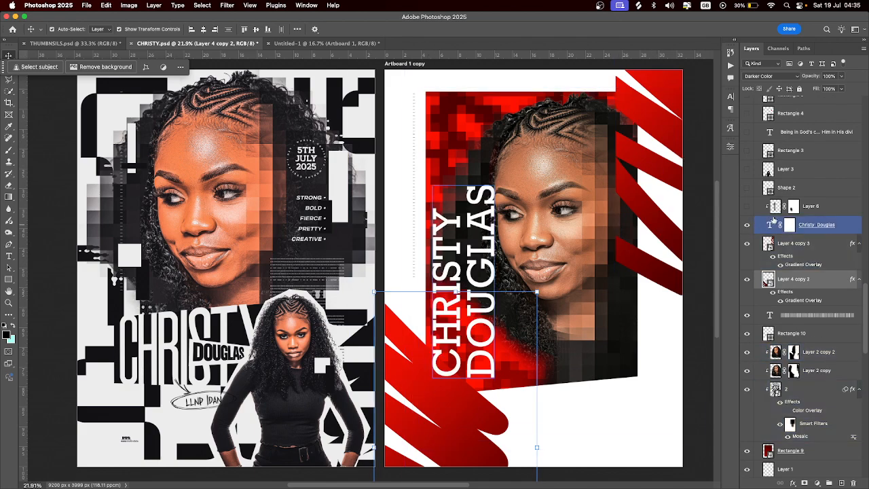
{"action": "left_click", "coordinate": [772, 226]}
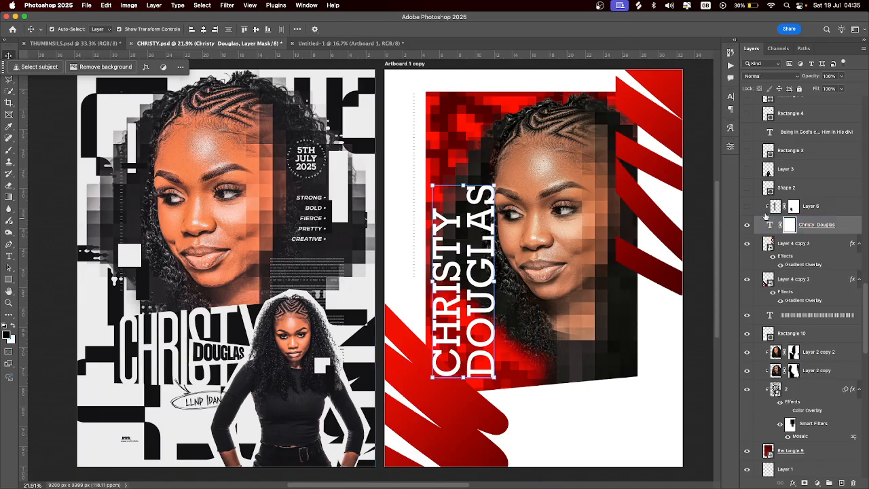
{"action": "left_click", "coordinate": [730, 99]}
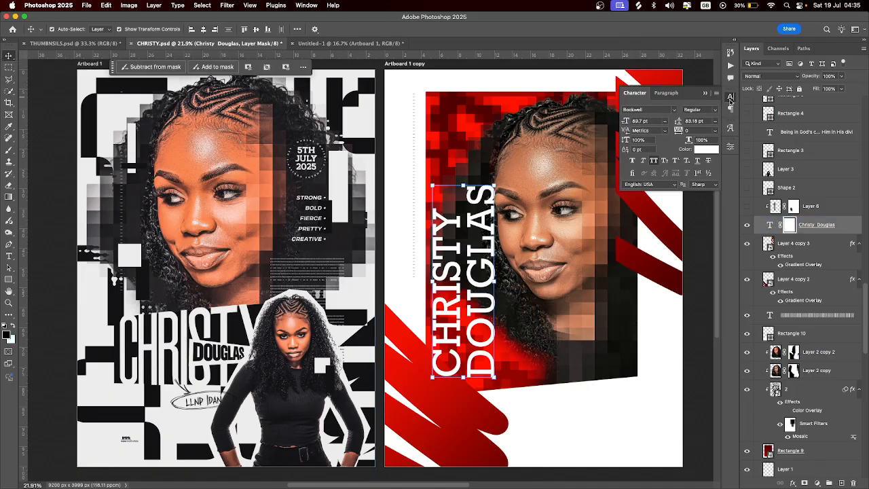
Turn on Layer 6's dark overlay on DOUGLAS, comparing it off and on, and show the white Shape 2
{"action": "left_click", "coordinate": [747, 206]}
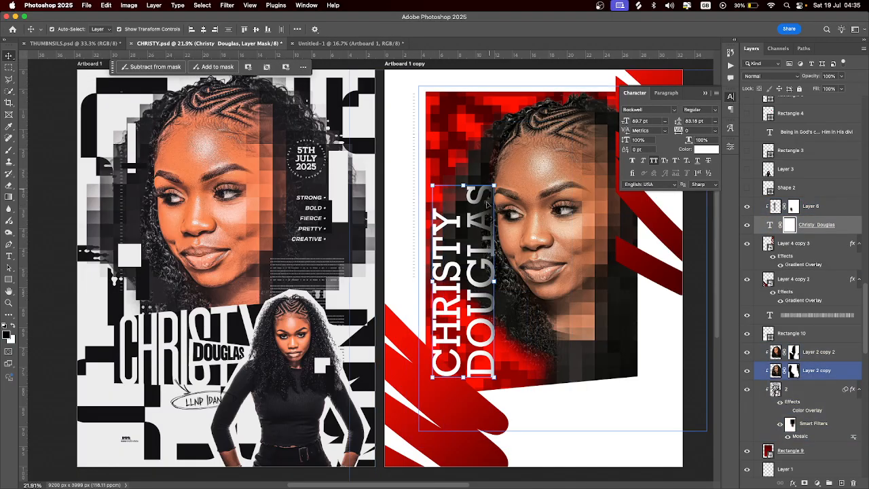
{"action": "left_click", "coordinate": [490, 309]}
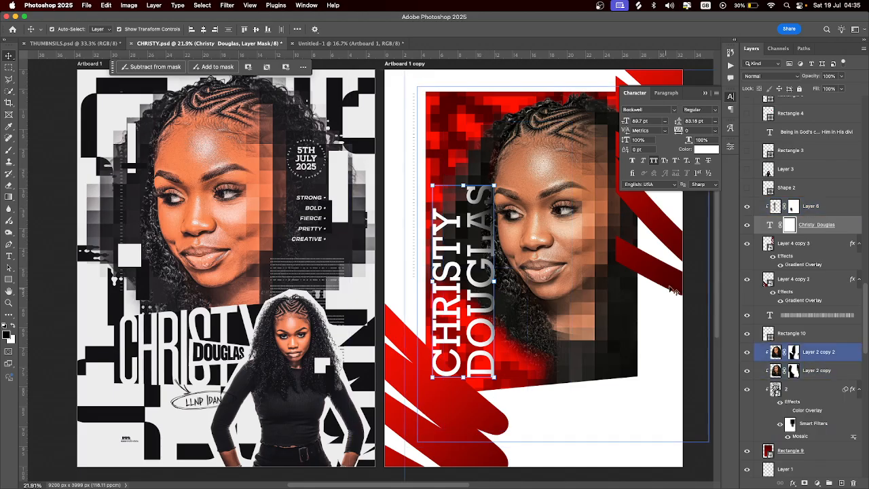
{"action": "left_click", "coordinate": [747, 206]}
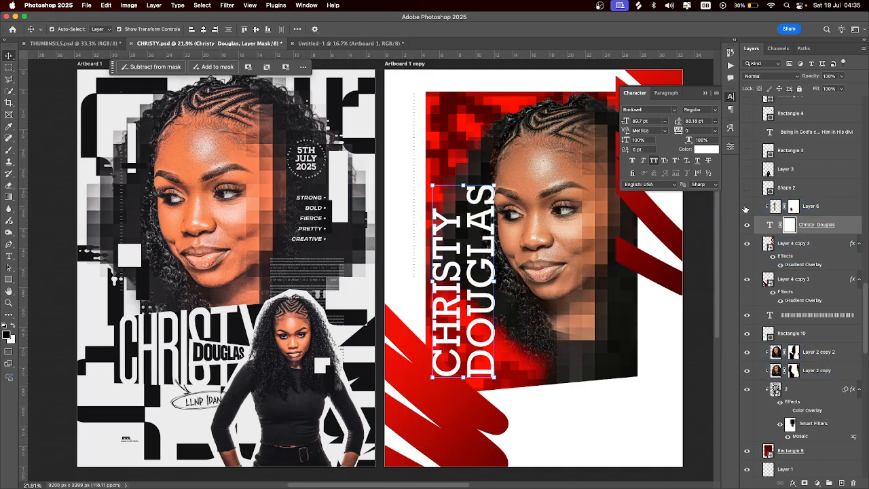
{"action": "left_click", "coordinate": [747, 207]}
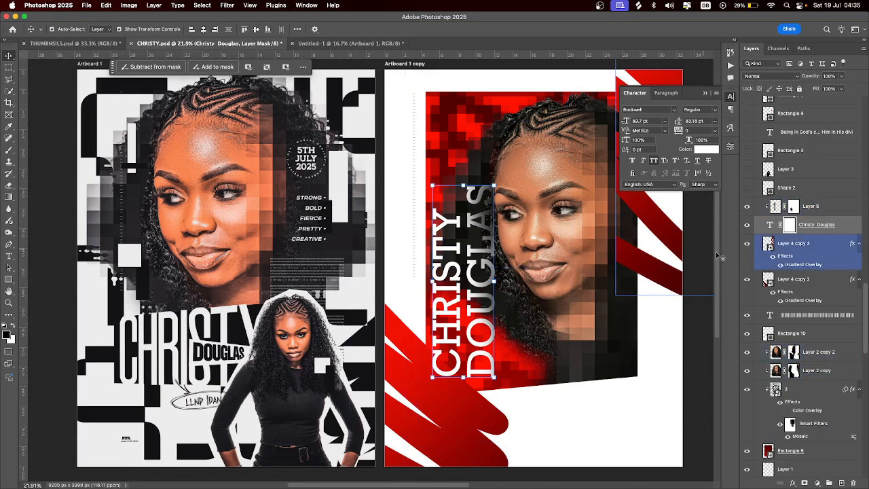
{"action": "left_click", "coordinate": [748, 188]}
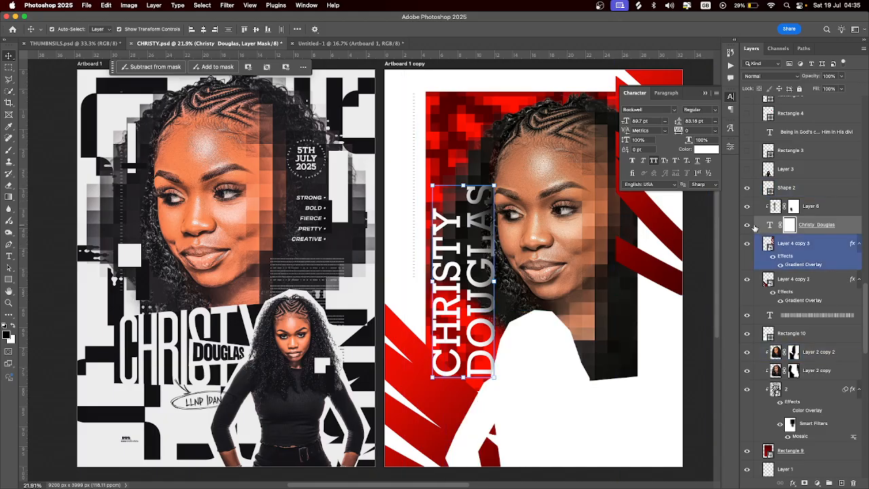
Show the standing woman cutout and the white right-edge shape, and close the Character settings
{"action": "left_click", "coordinate": [747, 168]}
{"action": "scroll", "coordinate": [786, 205], "scroll_direction": "up", "scroll_amount": 4}
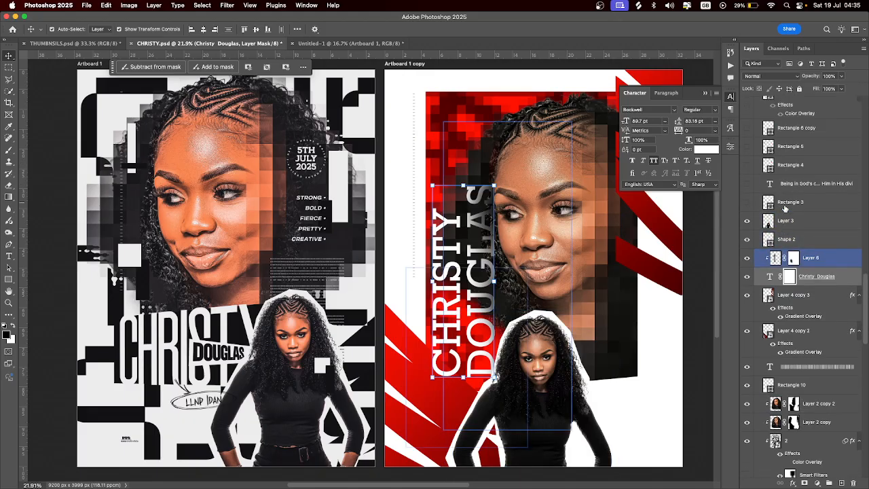
{"action": "left_click", "coordinate": [748, 226]}
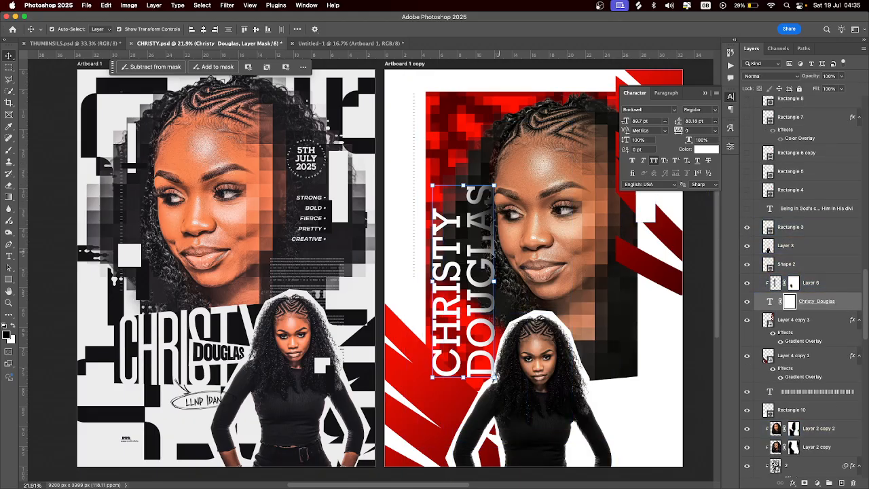
{"action": "left_click", "coordinate": [706, 95]}
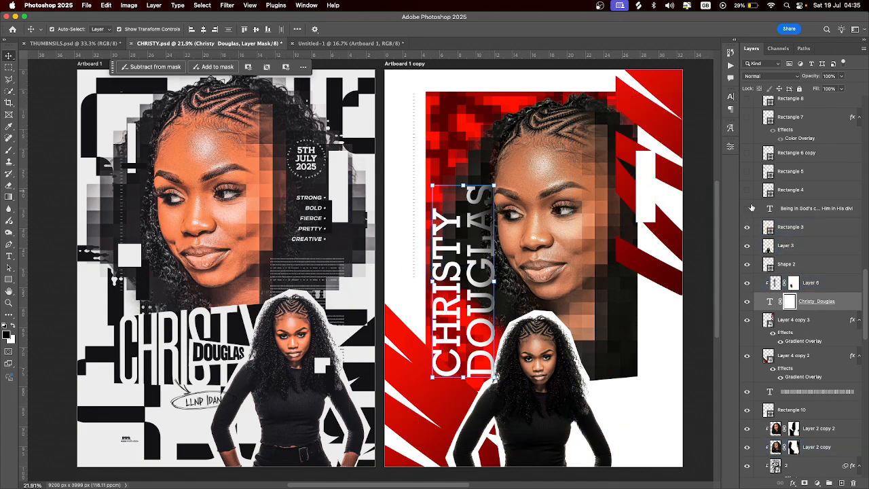
{"action": "left_click", "coordinate": [747, 209]}
{"action": "left_click", "coordinate": [791, 227]}
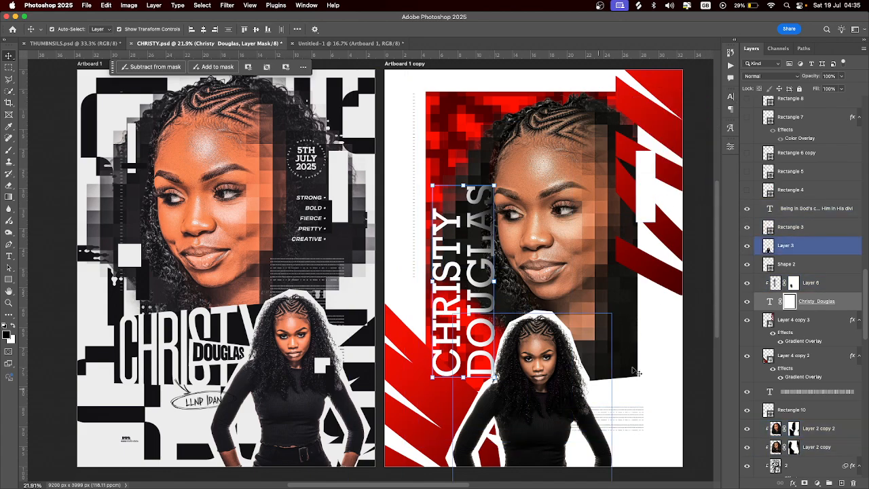
Show the small red, dark and white rectangle accents, including Rectangle 8, on the red poster
{"action": "scroll", "coordinate": [804, 272], "scroll_direction": "up", "scroll_amount": 2}
{"action": "scroll", "coordinate": [804, 272], "scroll_direction": "up", "scroll_amount": 1}
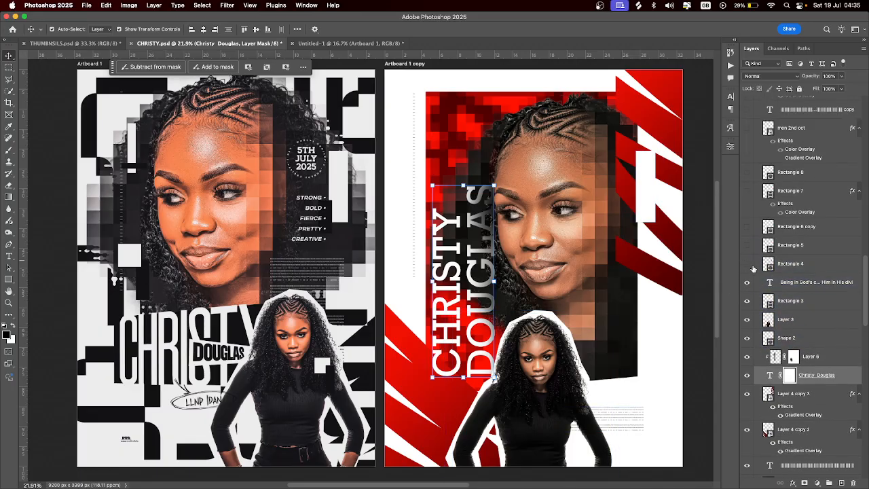
{"action": "left_click", "coordinate": [747, 266]}
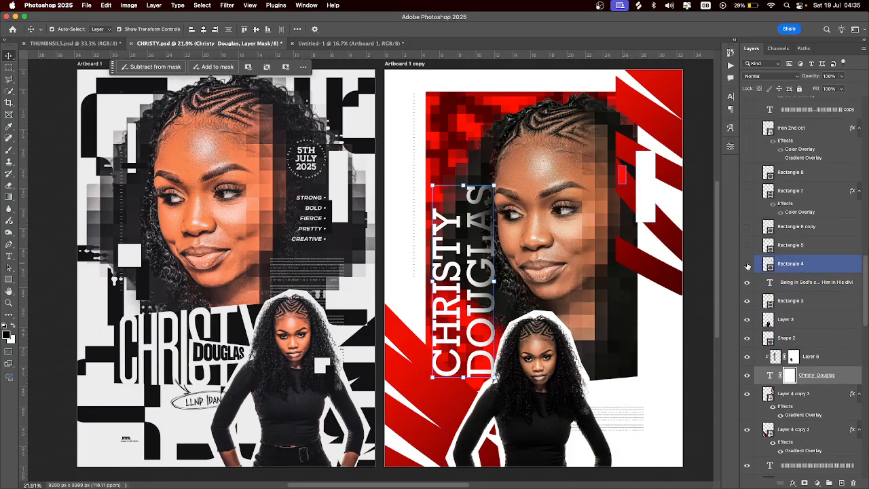
{"action": "left_click", "coordinate": [748, 245]}
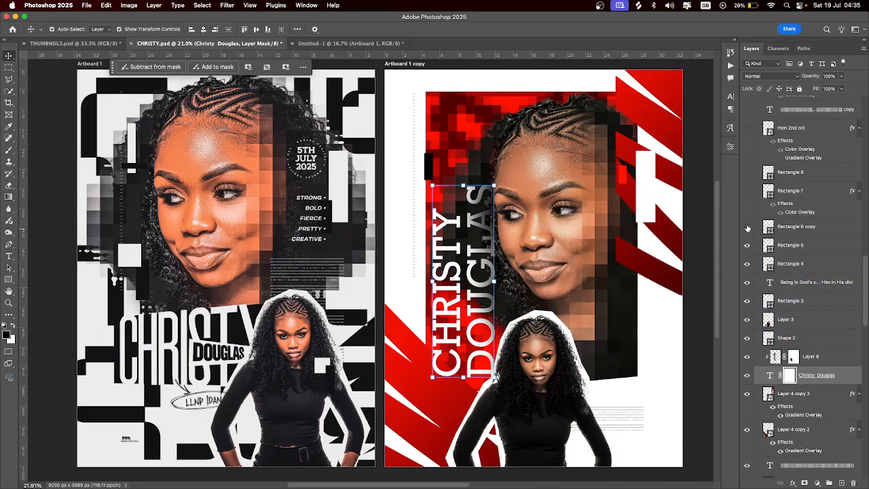
{"action": "left_click", "coordinate": [748, 228]}
{"action": "left_click", "coordinate": [783, 233]}
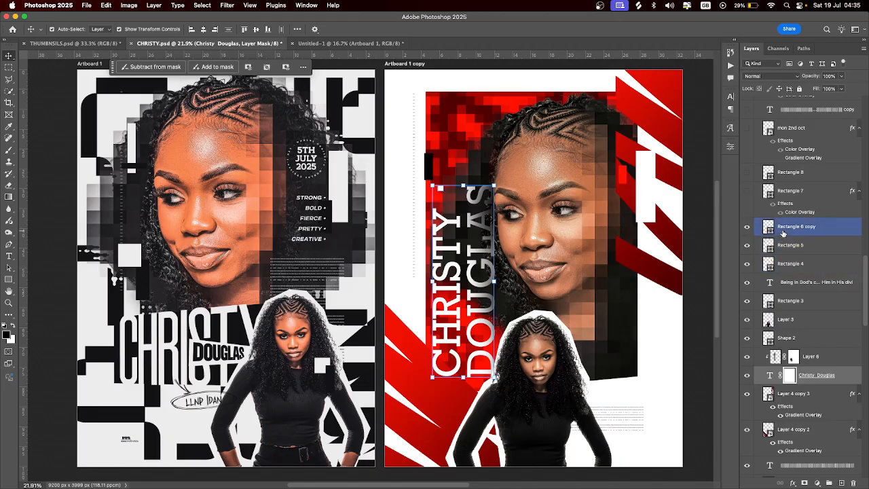
{"action": "left_click", "coordinate": [748, 191]}
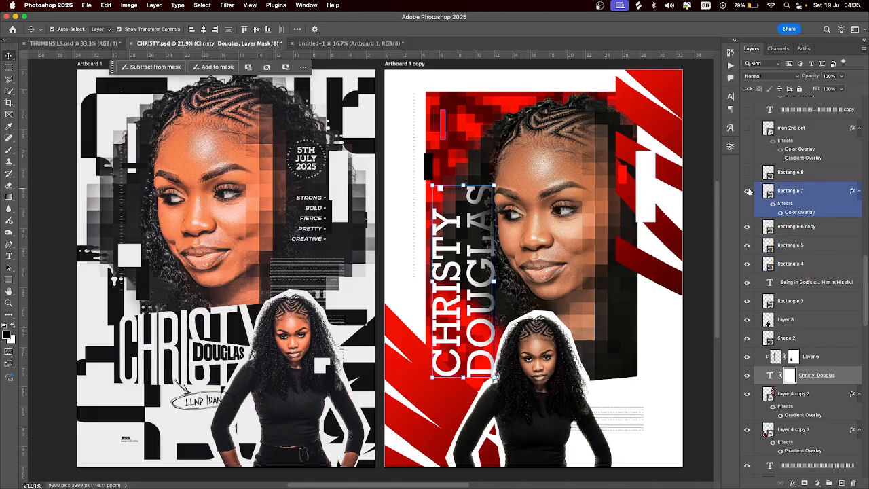
{"action": "scroll", "coordinate": [752, 207], "scroll_direction": "up", "scroll_amount": 3}
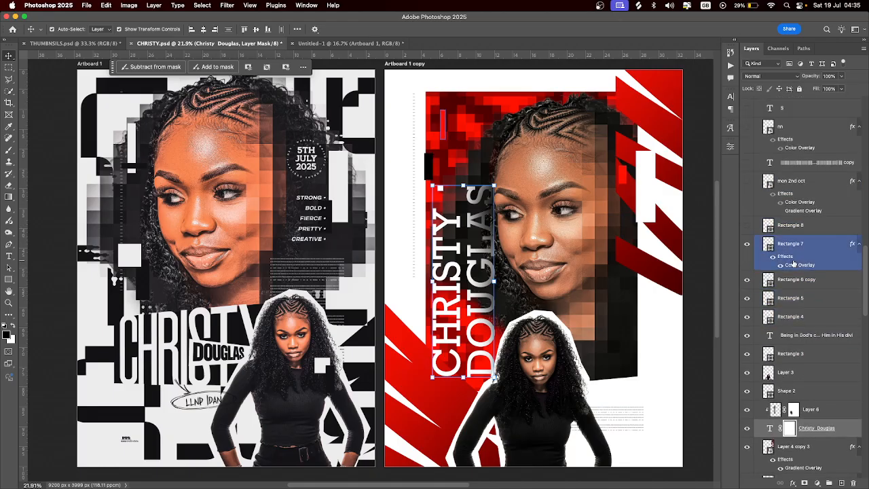
{"action": "left_click", "coordinate": [747, 226]}
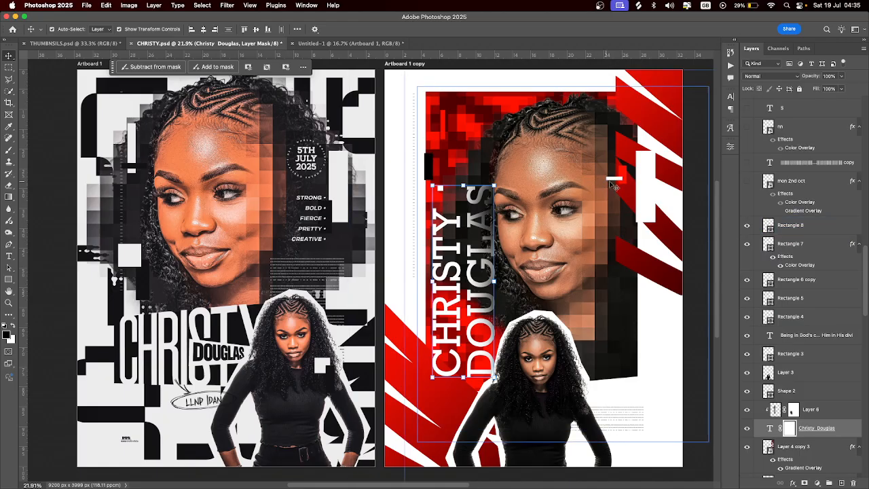
Show the 5TH JULY 2025 badge, dotted-line text, nn logo, S and L text, and LLNP IDAN tag
{"action": "left_click", "coordinate": [747, 182]}
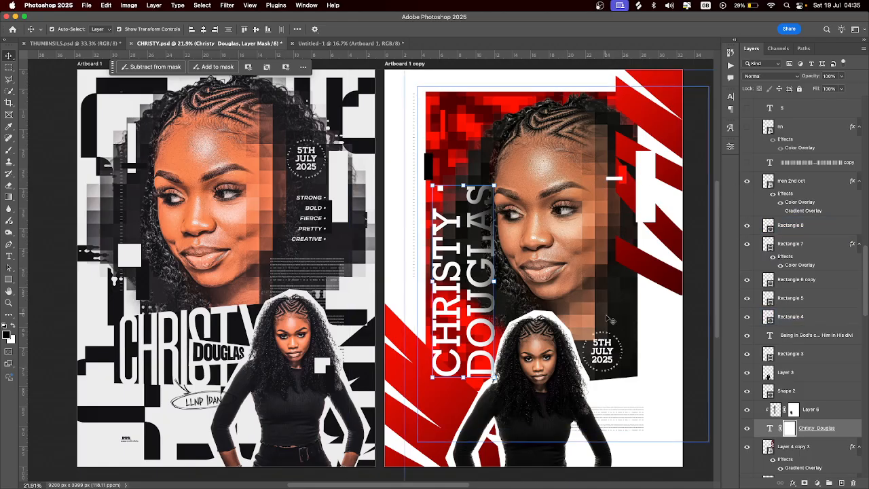
{"action": "left_click", "coordinate": [618, 346]}
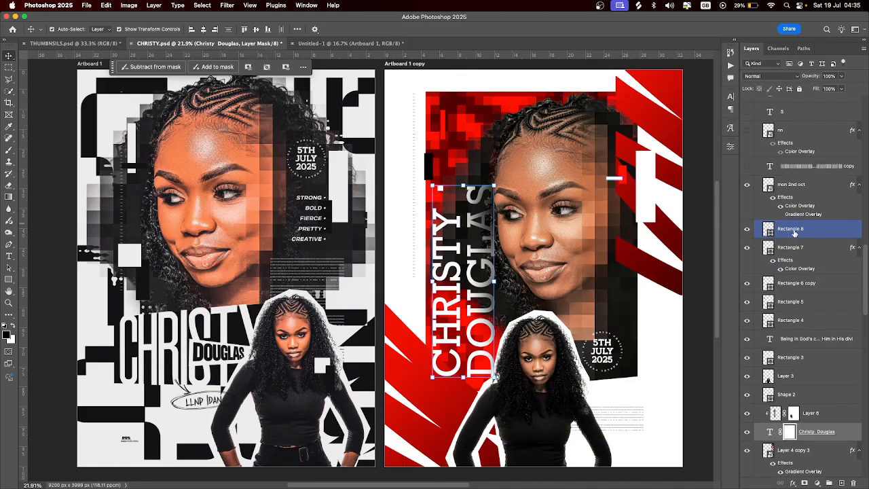
{"action": "scroll", "coordinate": [794, 234], "scroll_direction": "up", "scroll_amount": 3}
{"action": "left_click", "coordinate": [747, 210]}
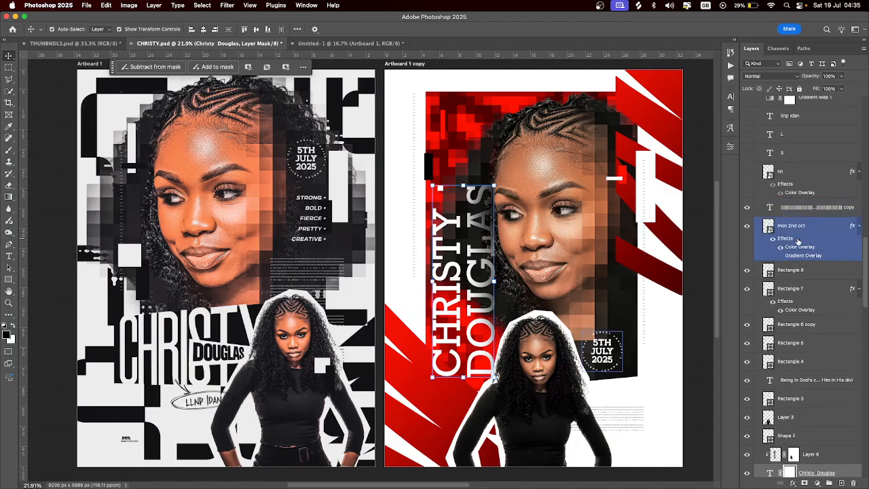
{"action": "scroll", "coordinate": [798, 241], "scroll_direction": "up", "scroll_amount": 2}
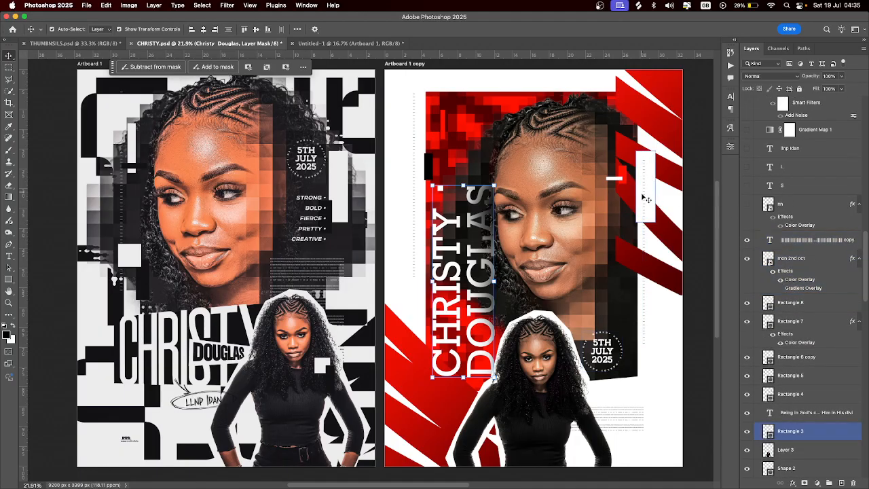
{"action": "scroll", "coordinate": [793, 229], "scroll_direction": "up", "scroll_amount": 1}
{"action": "scroll", "coordinate": [793, 229], "scroll_direction": "up", "scroll_amount": 3}
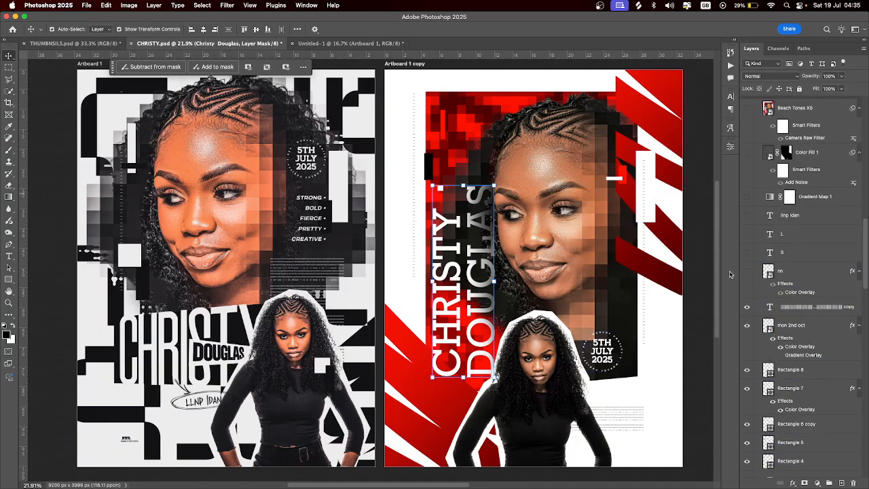
{"action": "left_click", "coordinate": [747, 270]}
{"action": "left_click", "coordinate": [747, 252]}
{"action": "left_click", "coordinate": [747, 234]}
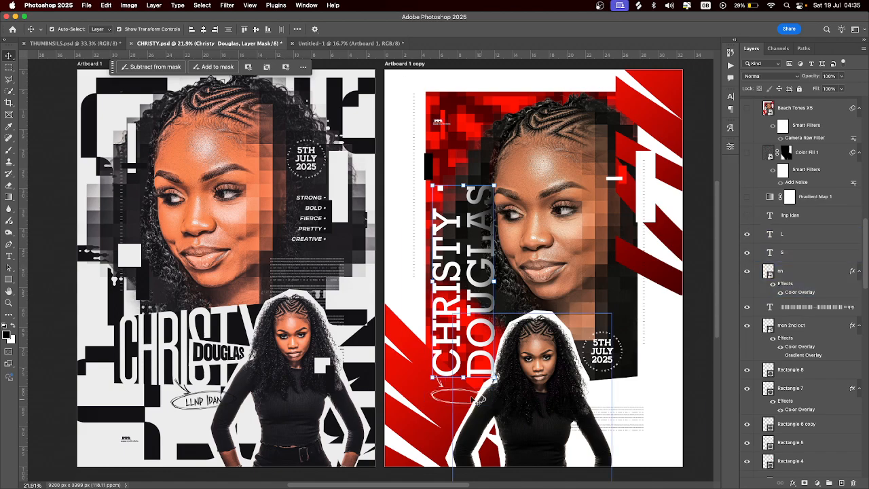
{"action": "left_click", "coordinate": [747, 215]}
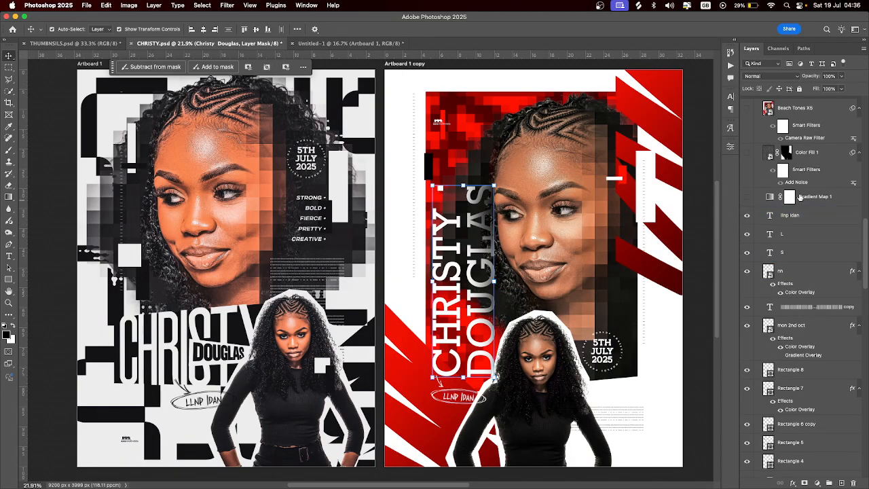
Toggle Gradient Map 1 off and on to compare, leaving the red tint switched on
{"action": "left_click", "coordinate": [749, 198]}
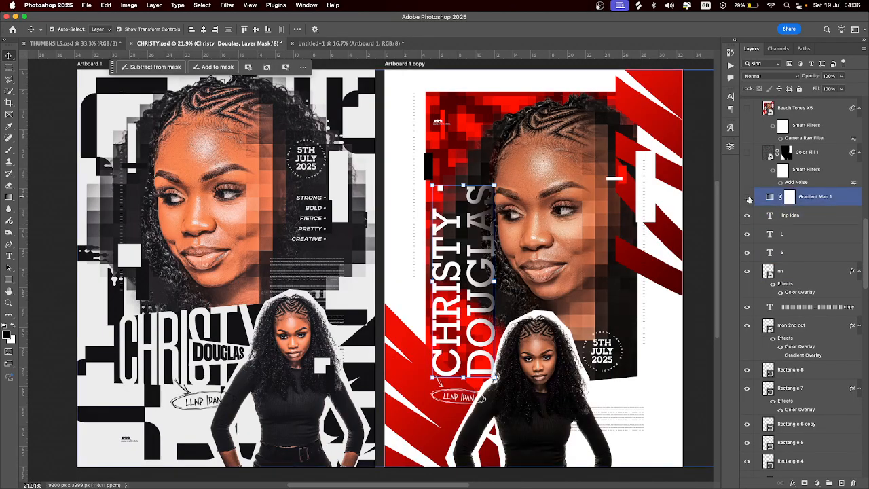
{"action": "left_click", "coordinate": [748, 197]}
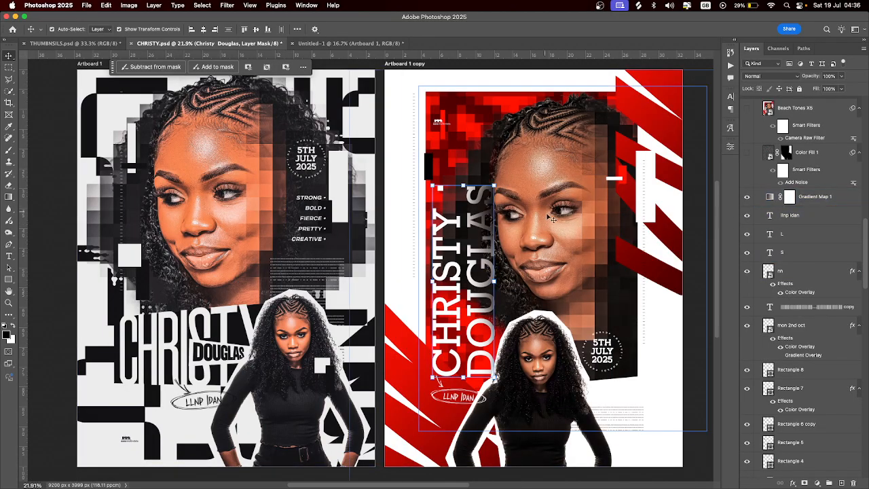
{"action": "left_click", "coordinate": [792, 214]}
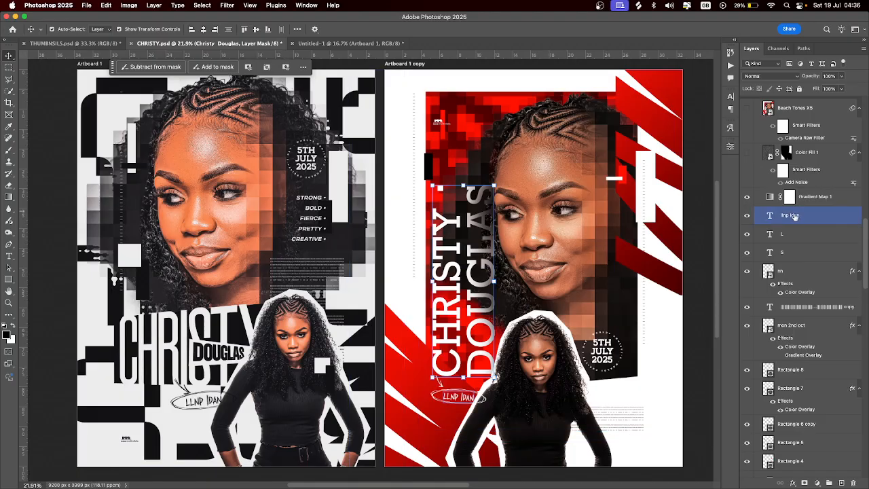
{"action": "left_click", "coordinate": [793, 233]}
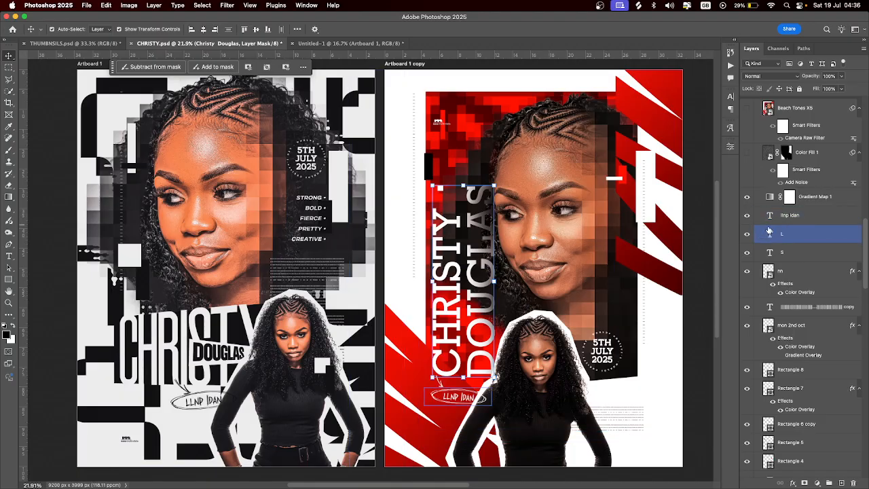
{"action": "left_click", "coordinate": [774, 201]}
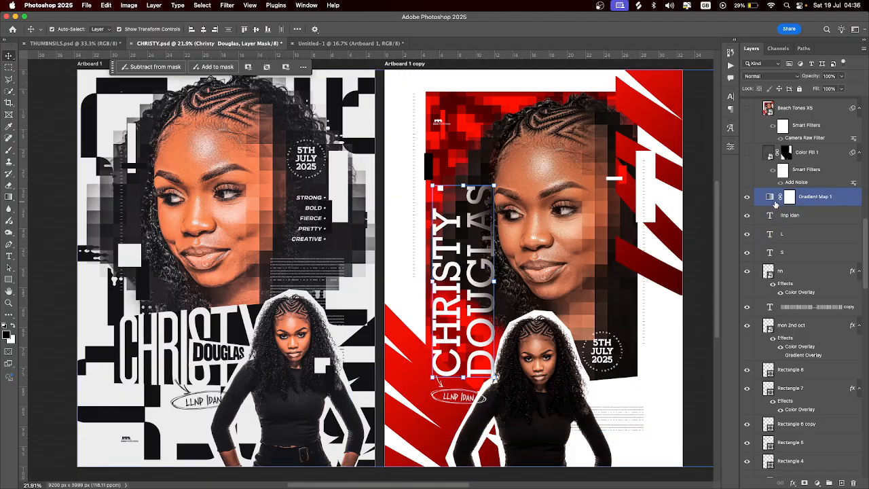
{"action": "left_click", "coordinate": [748, 197]}
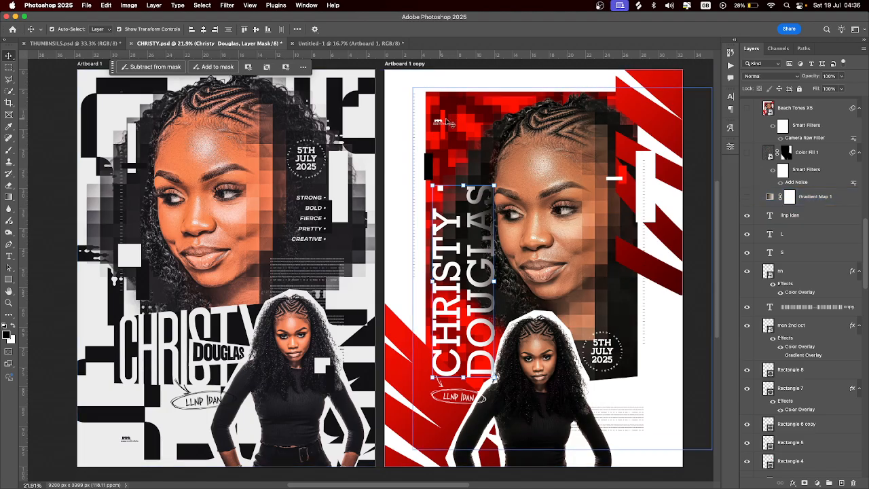
{"action": "left_click", "coordinate": [747, 197]}
{"action": "left_click", "coordinate": [770, 198]}
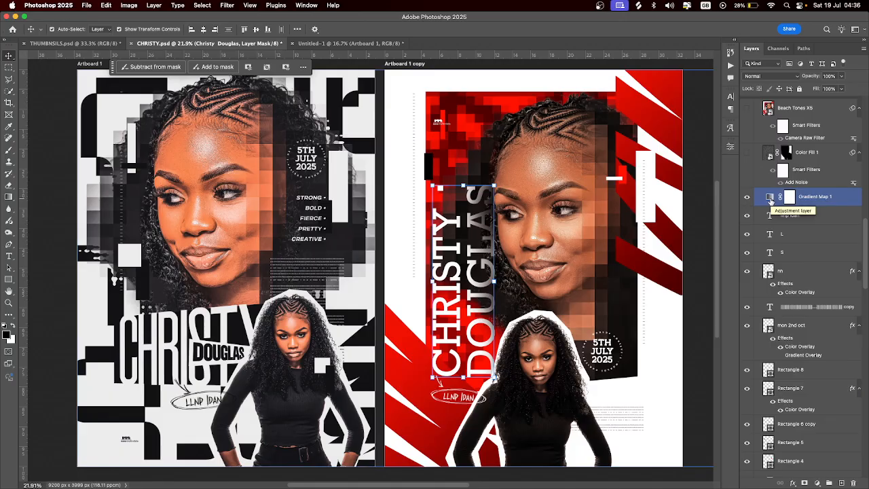
Inspect Gradient Map 1's Properties, then switch on the Color Fill 1 Add Noise layer
{"action": "double_click", "coordinate": [771, 198]}
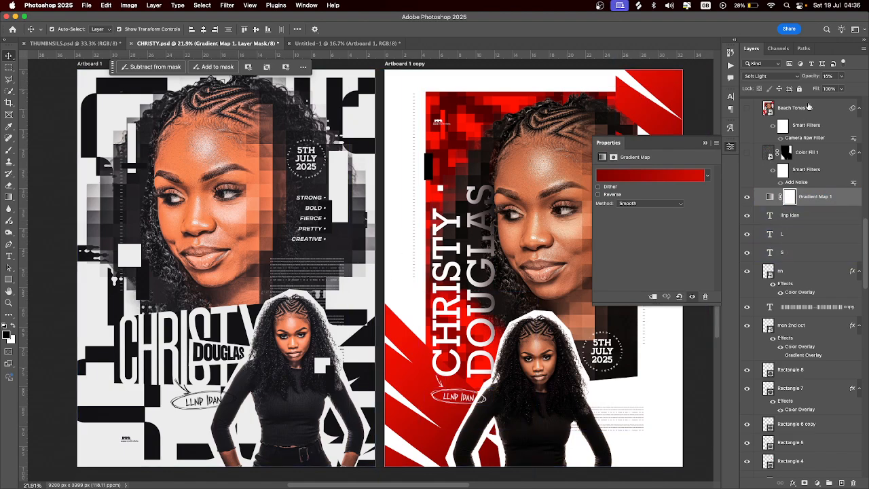
{"action": "left_click", "coordinate": [706, 143]}
{"action": "left_click", "coordinate": [748, 153]}
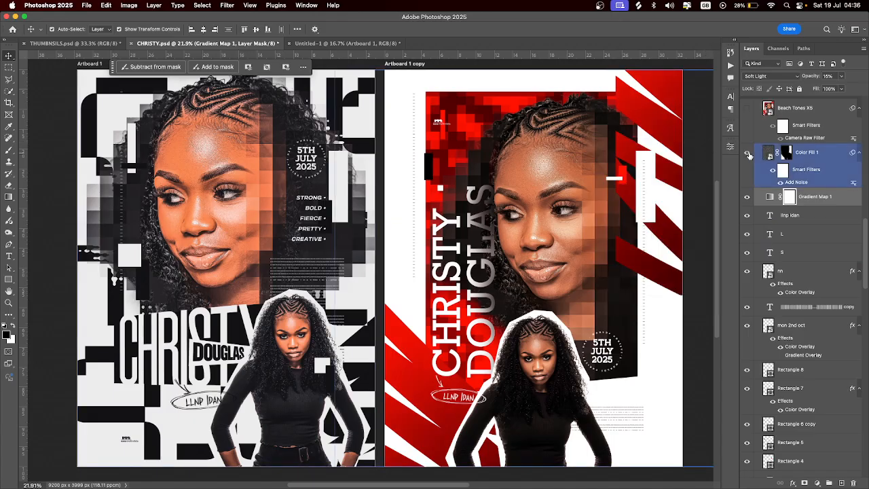
{"action": "left_click", "coordinate": [749, 154]}
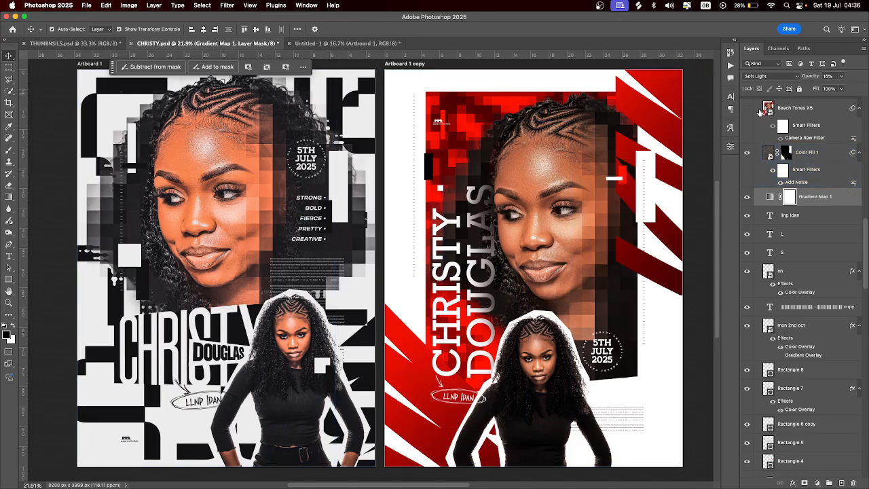
Turn on the Beach Tones X5 Camera Raw layer and review its Beach Tones set in Actions
{"action": "scroll", "coordinate": [754, 163], "scroll_direction": "up", "scroll_amount": 4}
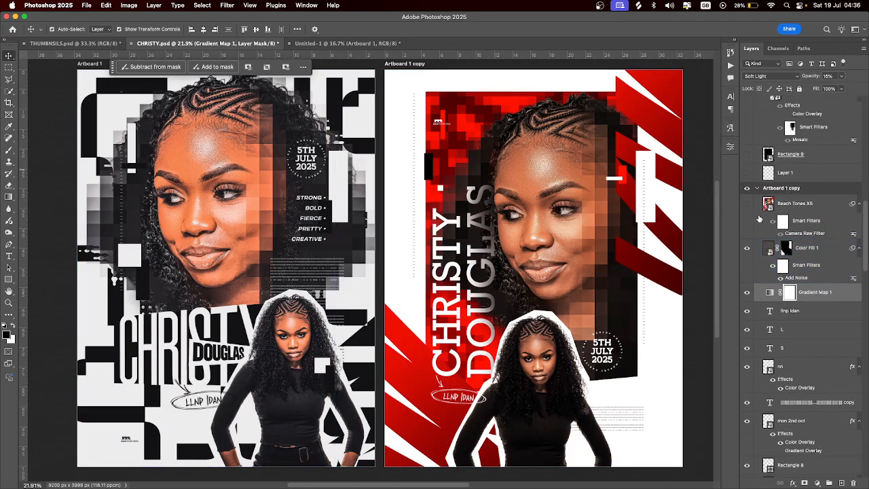
{"action": "left_click", "coordinate": [749, 205]}
{"action": "left_click", "coordinate": [748, 205]}
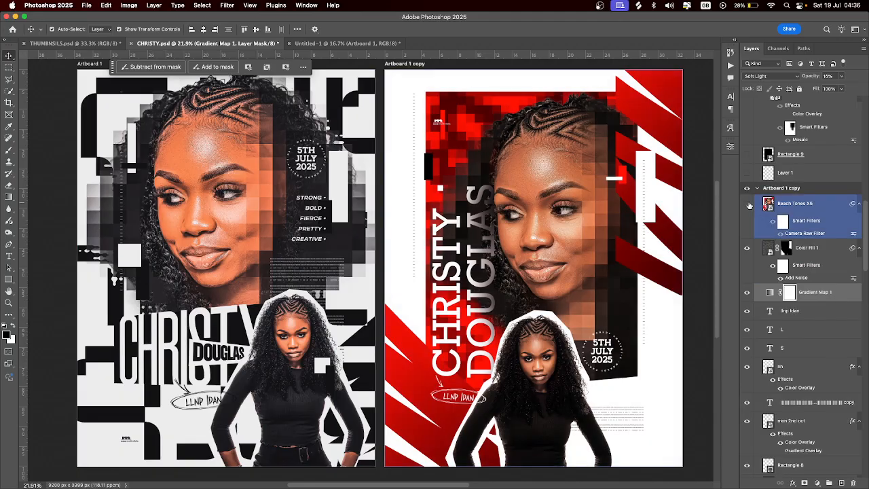
{"action": "left_click", "coordinate": [800, 207]}
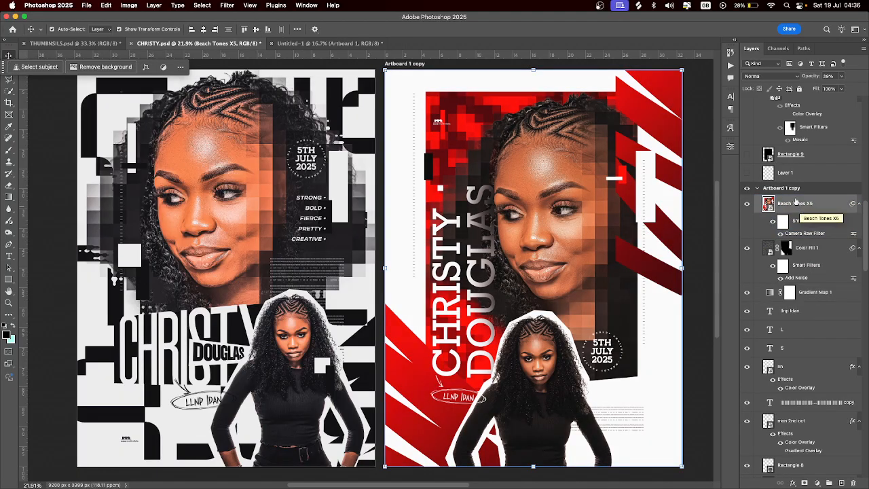
{"action": "left_click", "coordinate": [731, 66]}
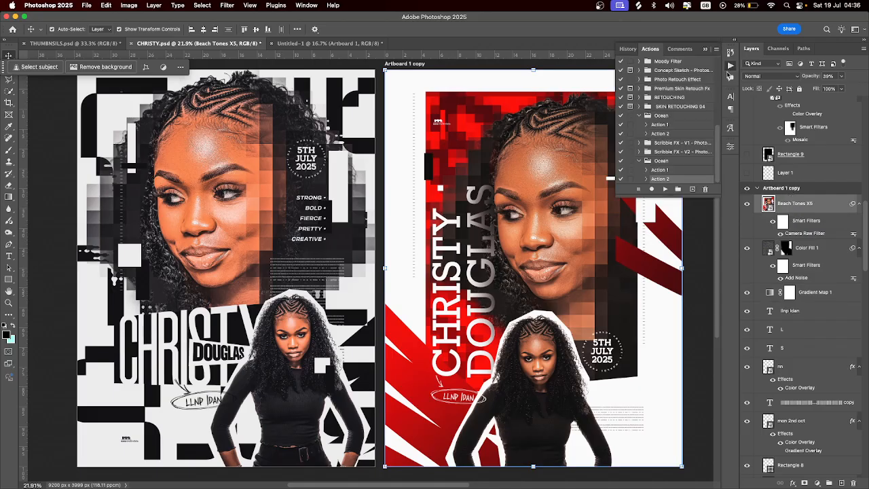
{"action": "scroll", "coordinate": [681, 132], "scroll_direction": "up", "scroll_amount": 5}
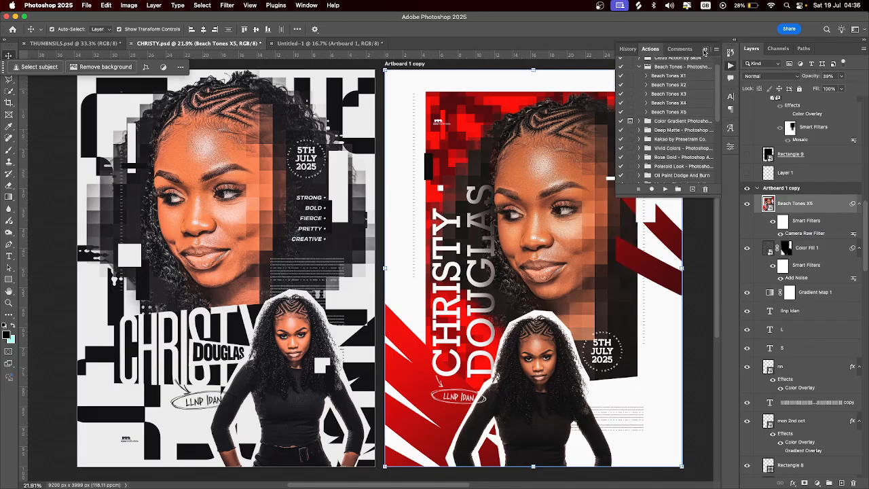
{"action": "left_click", "coordinate": [705, 52]}
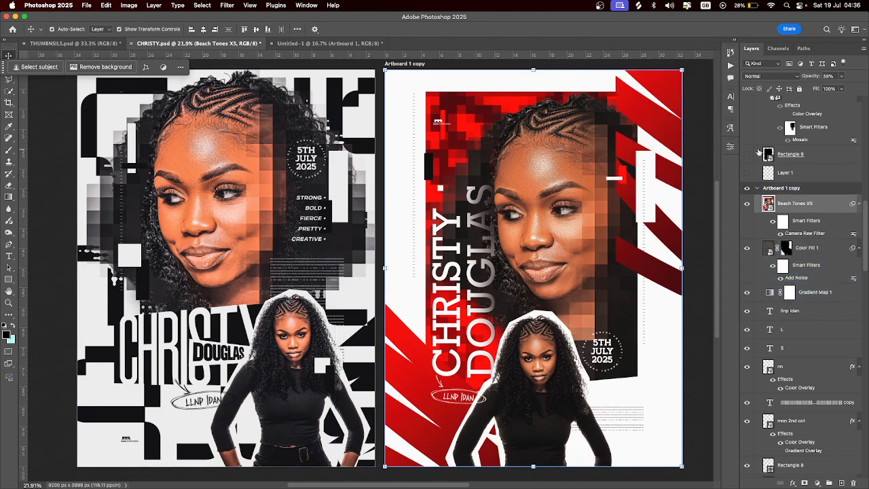
{"action": "scroll", "coordinate": [759, 152], "scroll_direction": "up", "scroll_amount": 5}
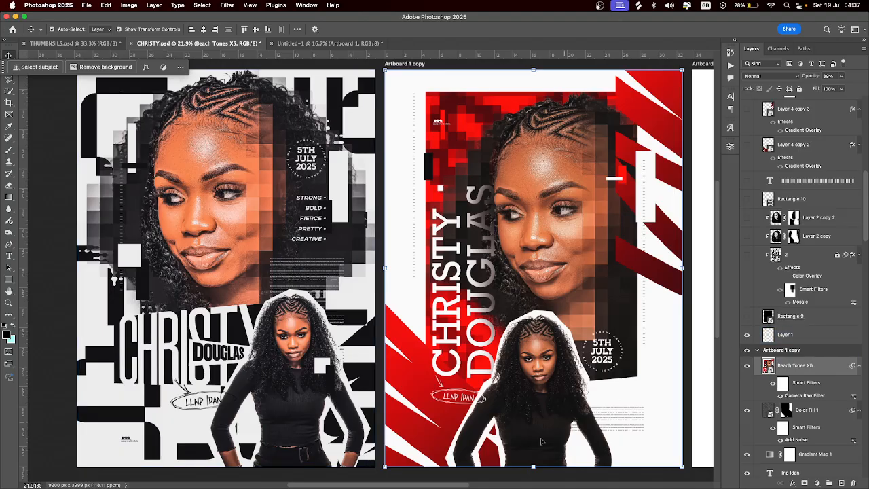
On the third artboard, show the black rectangle, layer 2, grayscale portrait and its pixelated mosaic copy
{"action": "left_click_drag", "start_coordinate": [427, 485], "coordinate": [516, 486]}
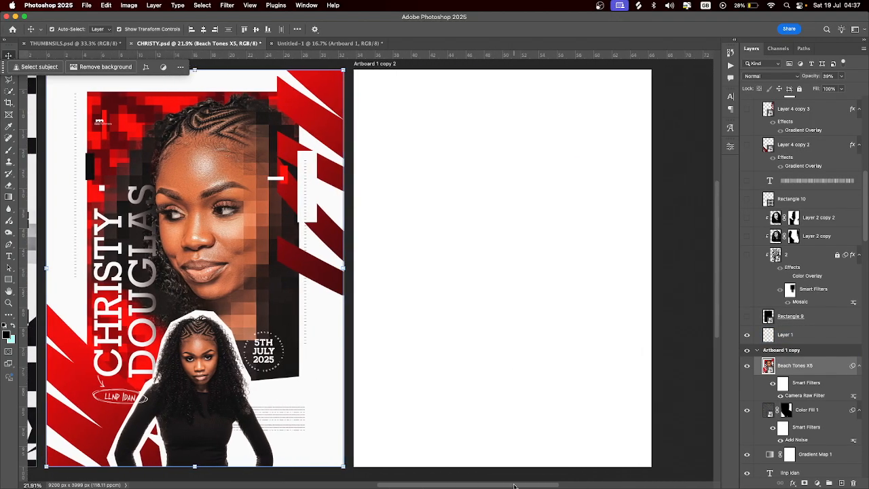
{"action": "left_click", "coordinate": [746, 317]}
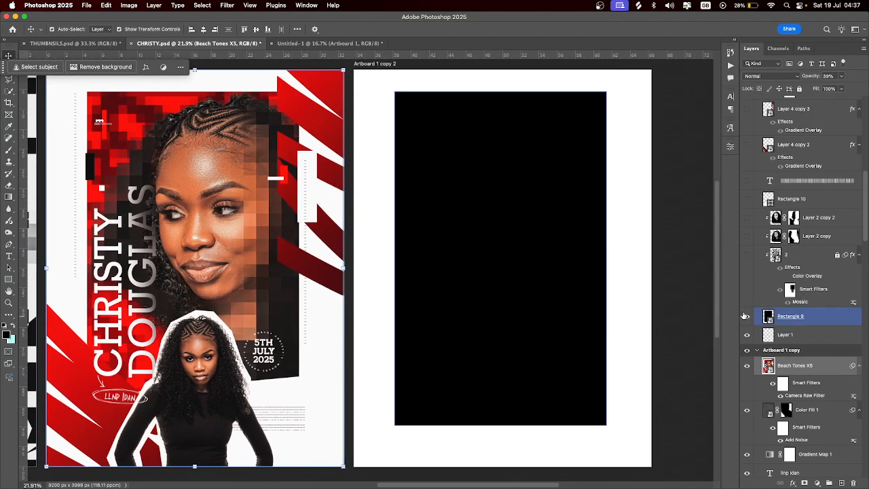
{"action": "left_click", "coordinate": [747, 254]}
{"action": "left_click", "coordinate": [747, 254]}
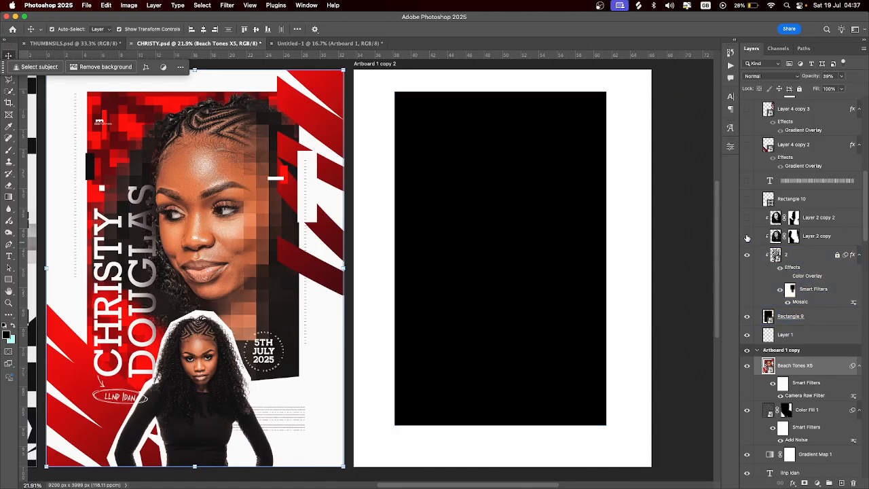
{"action": "left_click", "coordinate": [747, 236]}
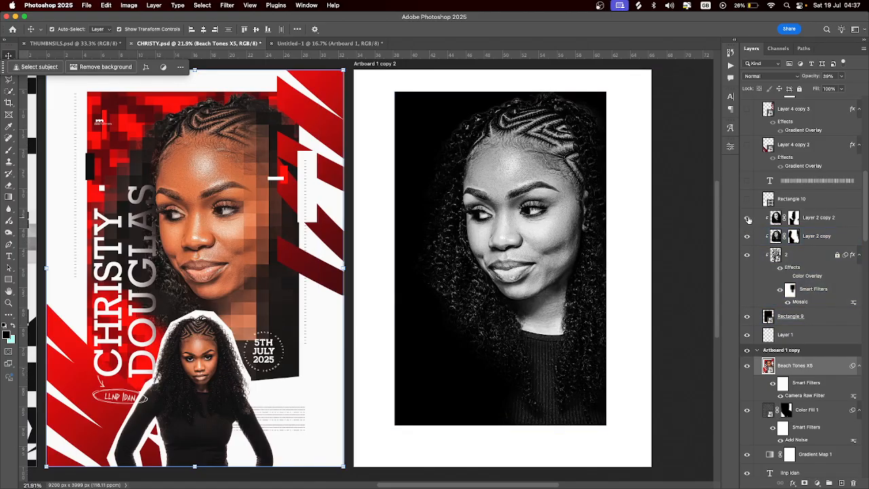
{"action": "left_click", "coordinate": [748, 218]}
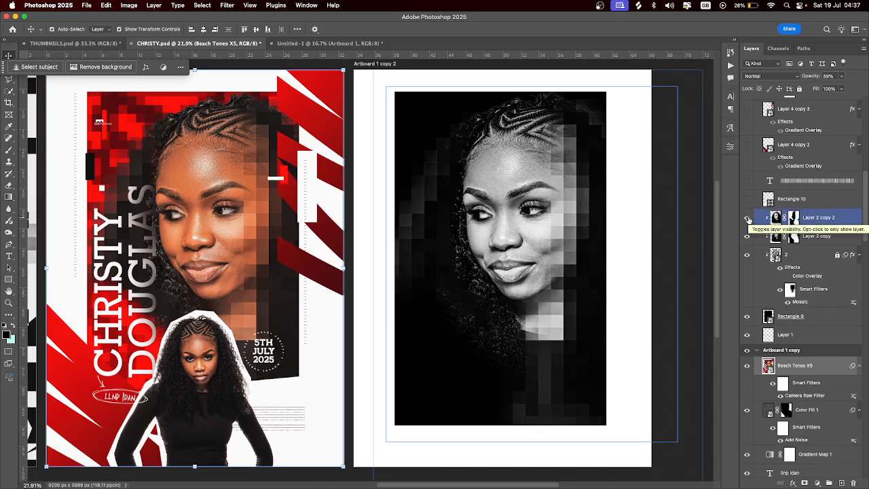
Select layer 2 and reveal Rectangle 10 and the barcode text layer
{"action": "left_click", "coordinate": [796, 273]}
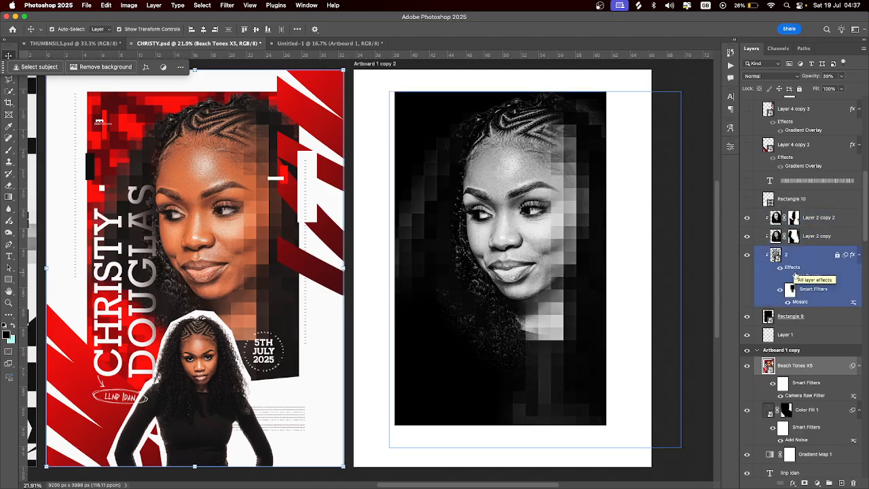
{"action": "left_click", "coordinate": [808, 255]}
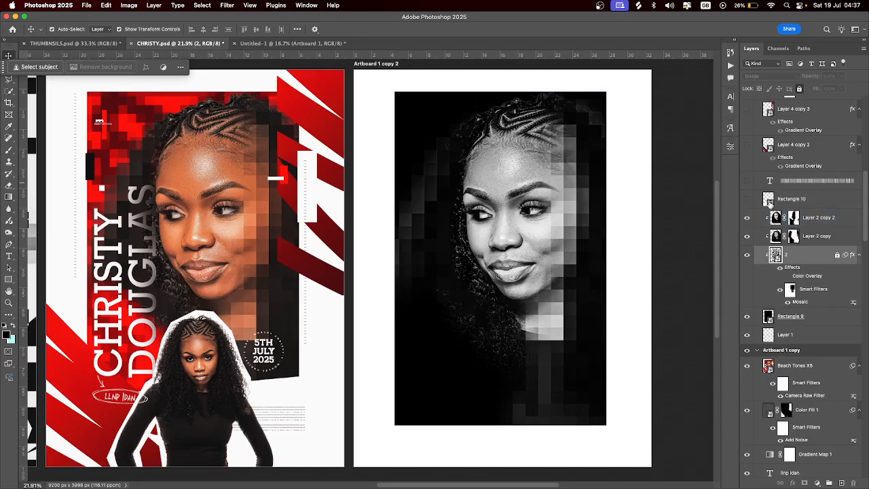
{"action": "left_click_drag", "start_coordinate": [747, 201], "coordinate": [747, 181]}
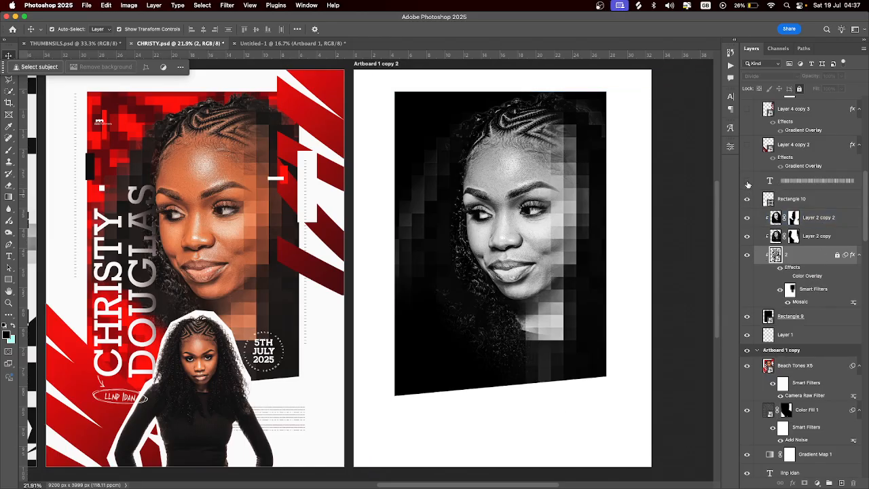
{"action": "scroll", "coordinate": [781, 178], "scroll_direction": "up", "scroll_amount": 2}
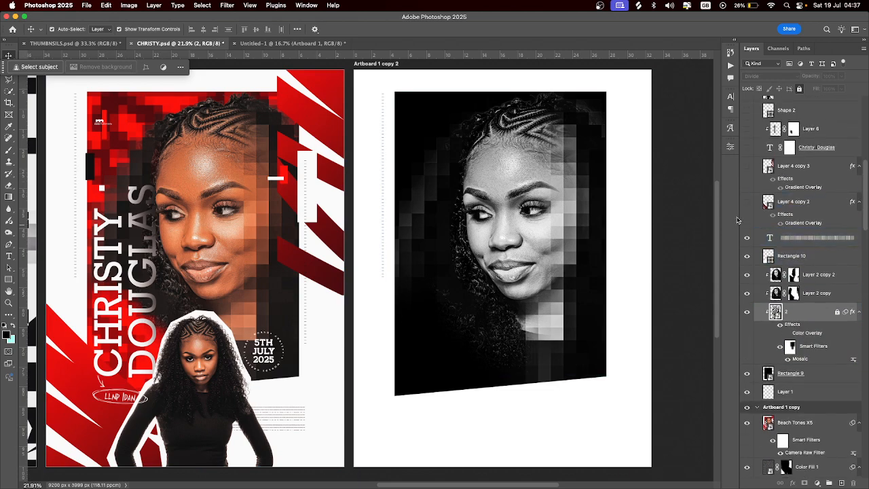
{"action": "left_click", "coordinate": [746, 201]}
{"action": "left_click", "coordinate": [747, 166]}
{"action": "left_click", "coordinate": [747, 147]}
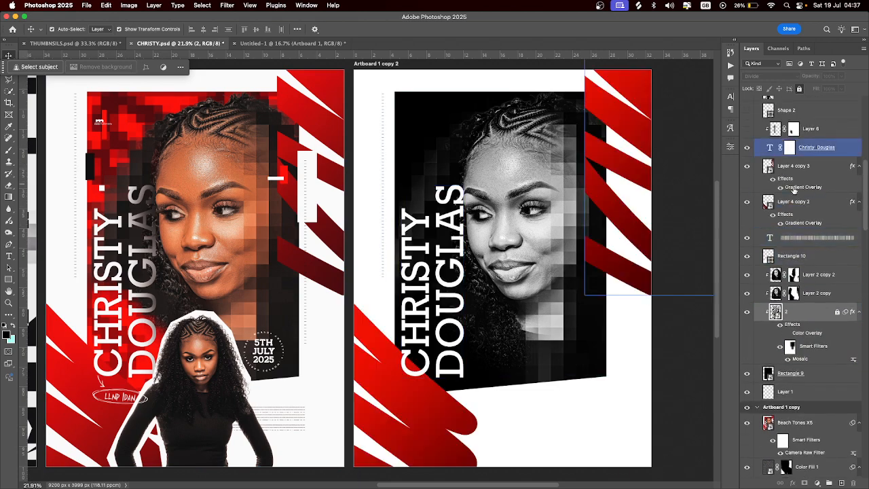
{"action": "scroll", "coordinate": [747, 167], "scroll_direction": "up", "scroll_amount": 2}
{"action": "left_click_drag", "start_coordinate": [746, 184], "coordinate": [747, 145]}
{"action": "left_click", "coordinate": [808, 221]}
{"action": "scroll", "coordinate": [808, 224], "scroll_direction": "up", "scroll_amount": 4}
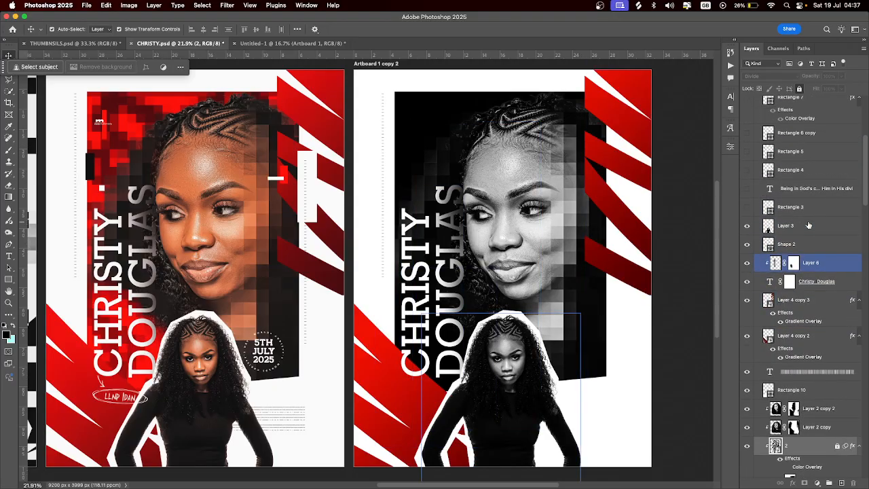
Show the body text lines and the Rectangle 3, 4, 5, 6 copy, 7 and 8 bars
{"action": "left_click", "coordinate": [747, 207]}
{"action": "left_click", "coordinate": [747, 188]}
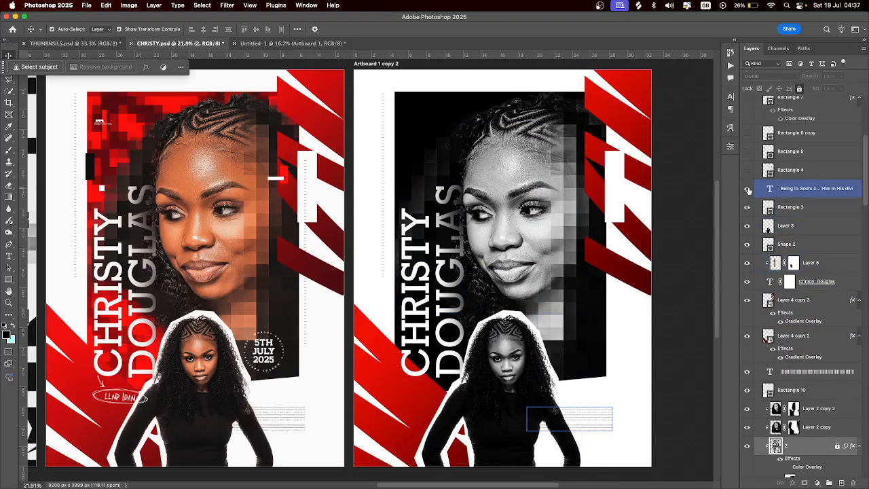
{"action": "scroll", "coordinate": [746, 204], "scroll_direction": "up", "scroll_amount": 3}
{"action": "left_click", "coordinate": [746, 235]}
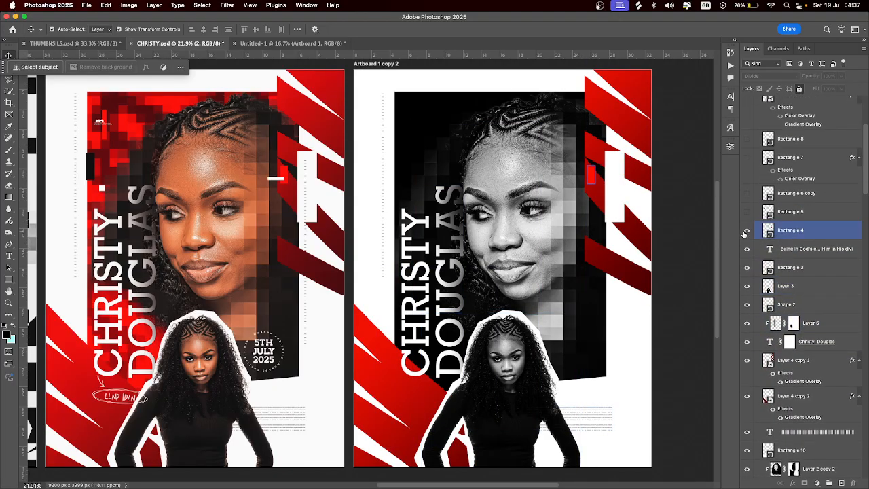
{"action": "left_click", "coordinate": [748, 211]}
{"action": "left_click", "coordinate": [747, 194]}
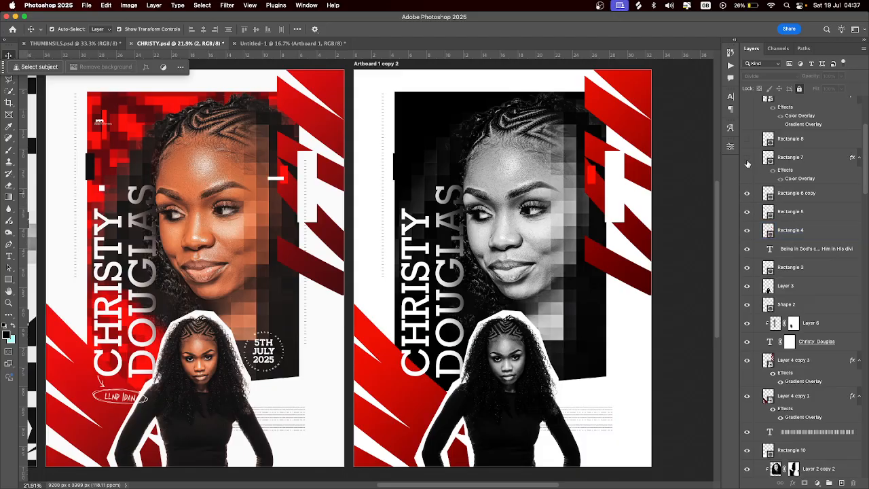
{"action": "left_click", "coordinate": [747, 157]}
{"action": "scroll", "coordinate": [747, 163], "scroll_direction": "up", "scroll_amount": 4}
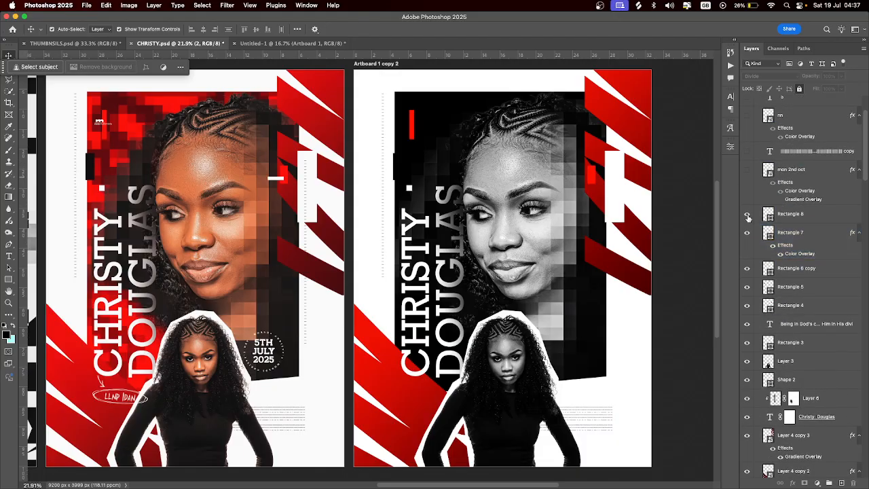
{"action": "left_click", "coordinate": [747, 214]}
{"action": "scroll", "coordinate": [788, 217], "scroll_direction": "up", "scroll_amount": 4}
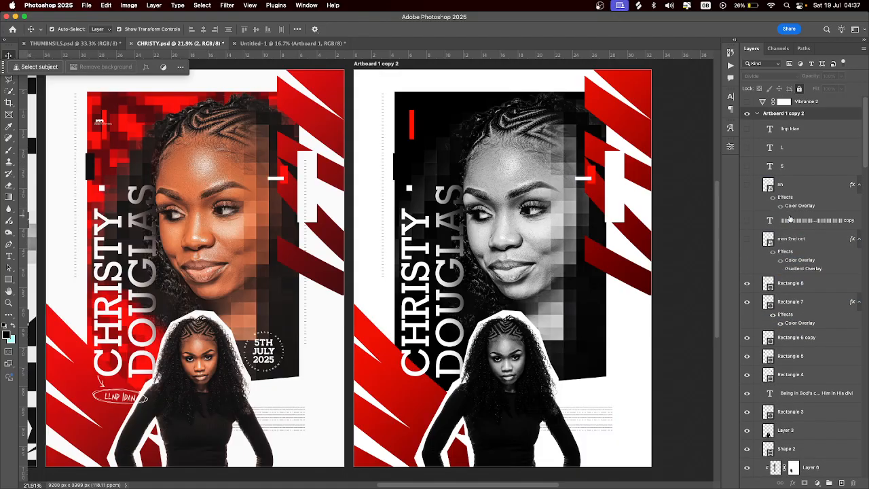
Show the mon 2nd oct date badge, copied barcode text, nn logo, S, L and llnp idan layers
{"action": "left_click", "coordinate": [747, 239]}
{"action": "left_click", "coordinate": [747, 220]}
{"action": "left_click", "coordinate": [747, 184]}
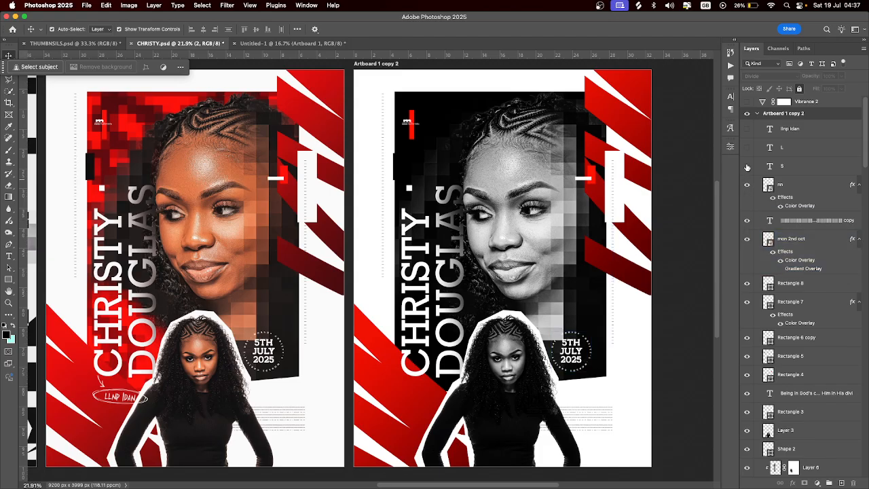
{"action": "left_click", "coordinate": [747, 167]}
{"action": "left_click", "coordinate": [747, 147]}
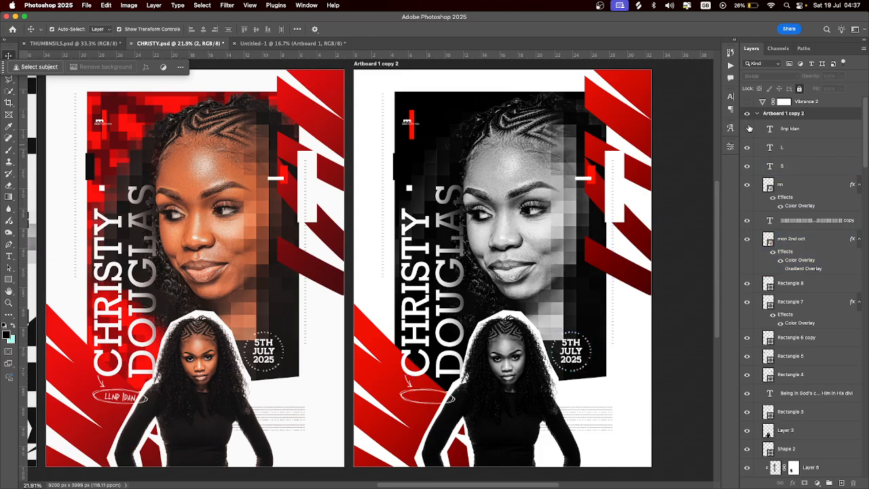
{"action": "left_click", "coordinate": [747, 128]}
{"action": "scroll", "coordinate": [801, 306], "scroll_direction": "down", "scroll_amount": 8}
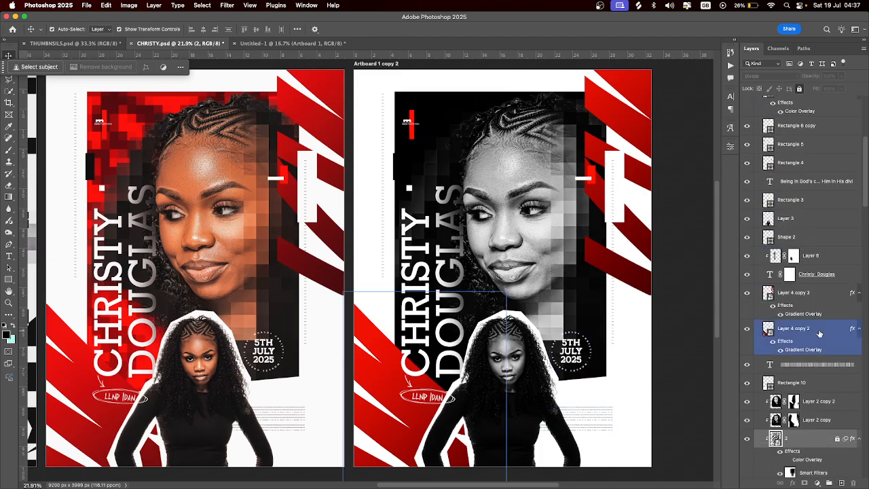
Preview layer 2's Color Overlay effect on and off, then make layer 2 active
{"action": "left_click", "coordinate": [818, 327]}
{"action": "left_click", "coordinate": [807, 368]}
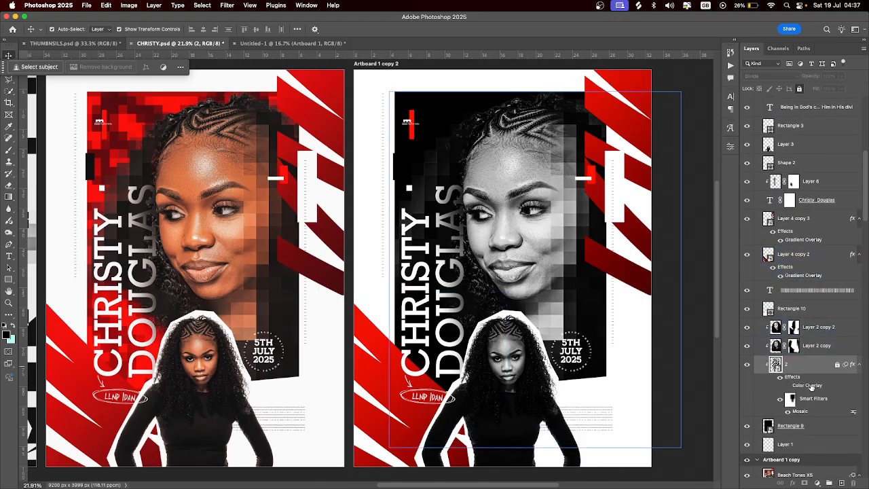
{"action": "left_click", "coordinate": [788, 386]}
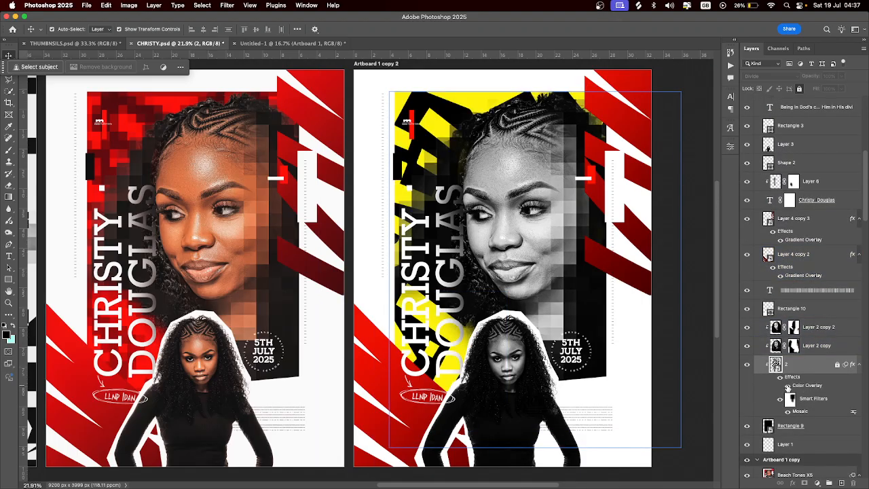
{"action": "left_click", "coordinate": [788, 386]}
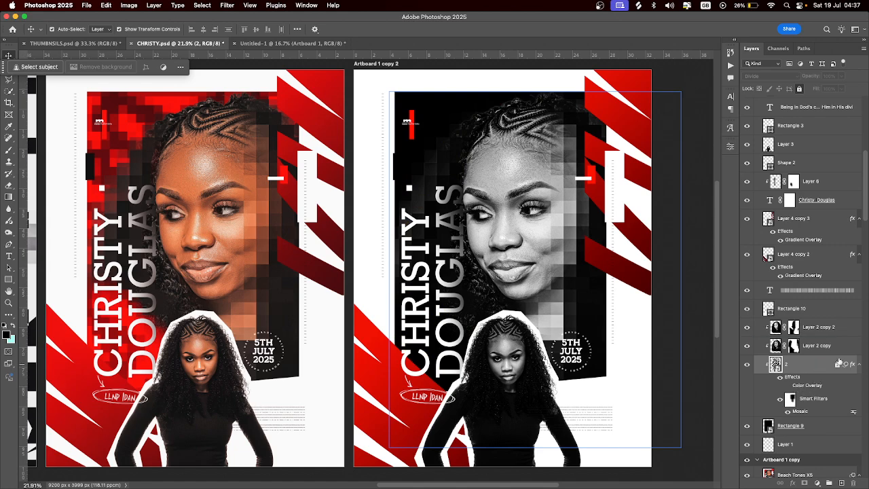
{"action": "left_click", "coordinate": [823, 370]}
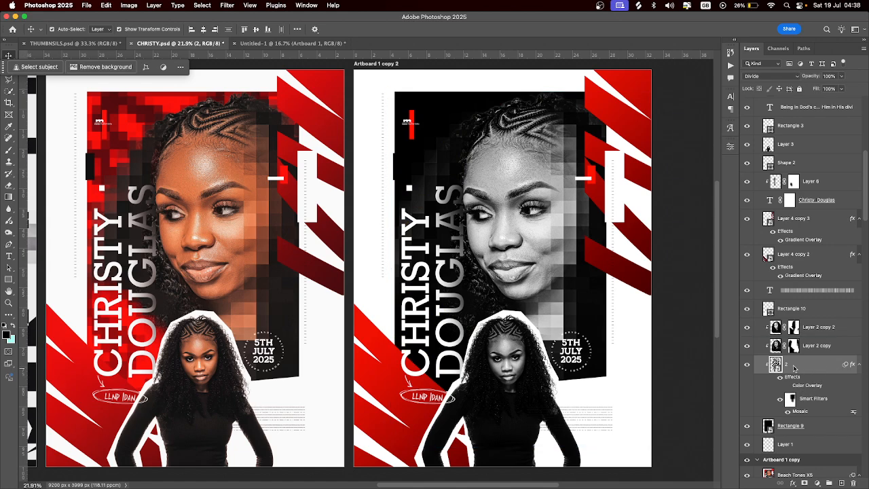
{"action": "key", "text": "h"}
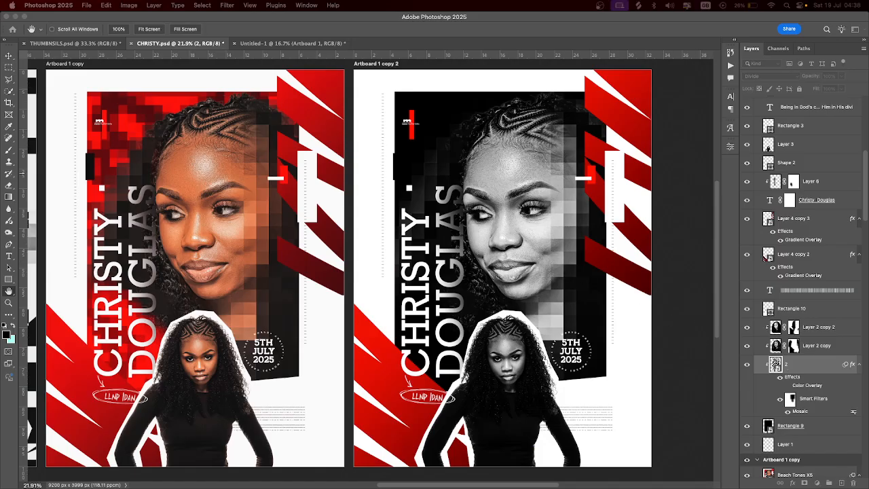
Set layer 2's Color Overlay to white (#ffffff) and compare with its smart filters toggled
{"action": "left_click_drag", "start_coordinate": [340, 61], "coordinate": [619, 123]}
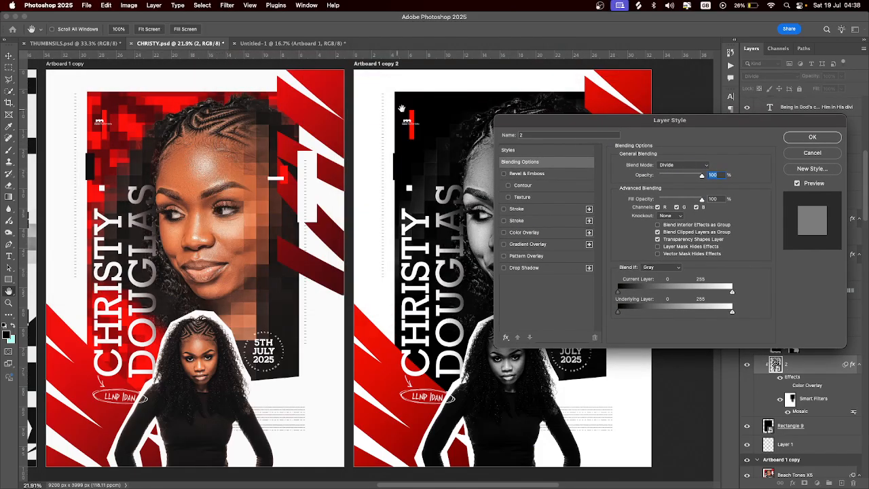
{"action": "left_click", "coordinate": [522, 234]}
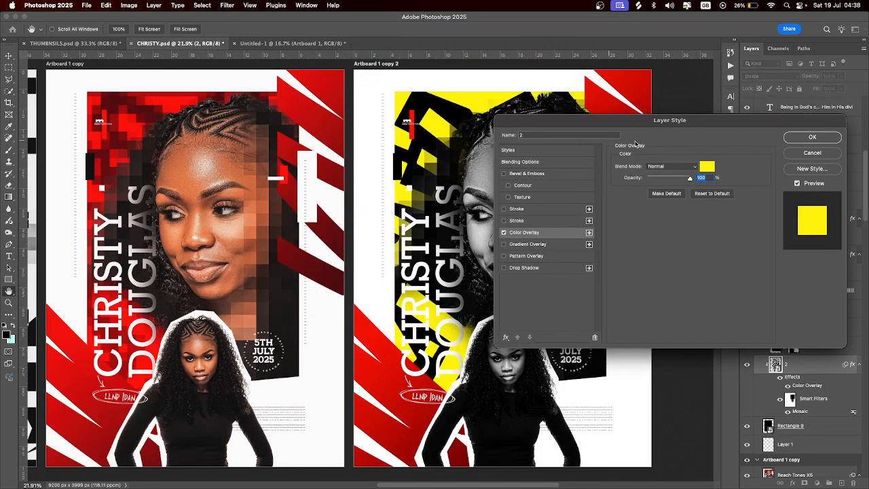
{"action": "left_click", "coordinate": [708, 167]}
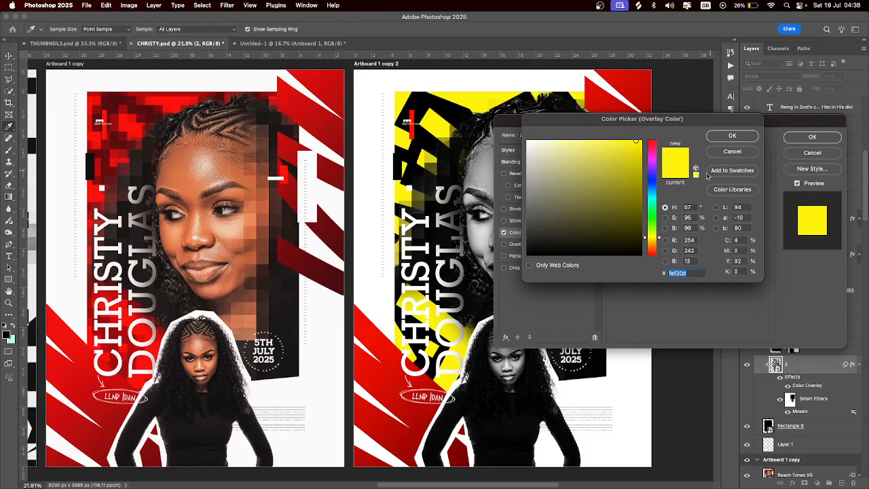
{"action": "left_click", "coordinate": [528, 142]}
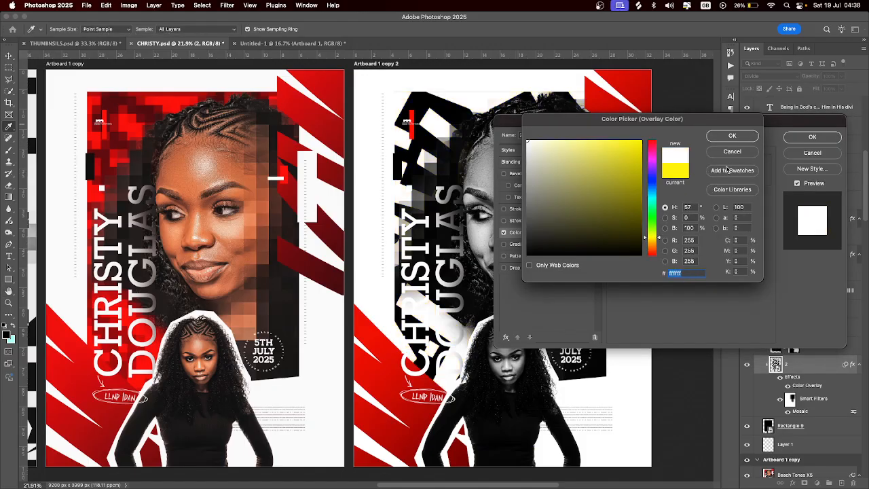
{"action": "left_click", "coordinate": [732, 136]}
{"action": "left_click", "coordinate": [803, 142]}
{"action": "left_click", "coordinate": [780, 149]}
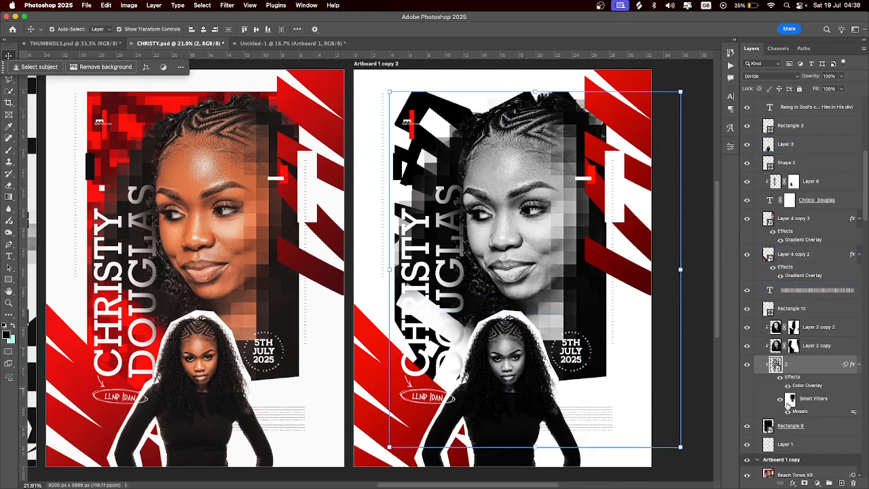
{"action": "left_click", "coordinate": [781, 401]}
{"action": "left_click", "coordinate": [781, 402]}
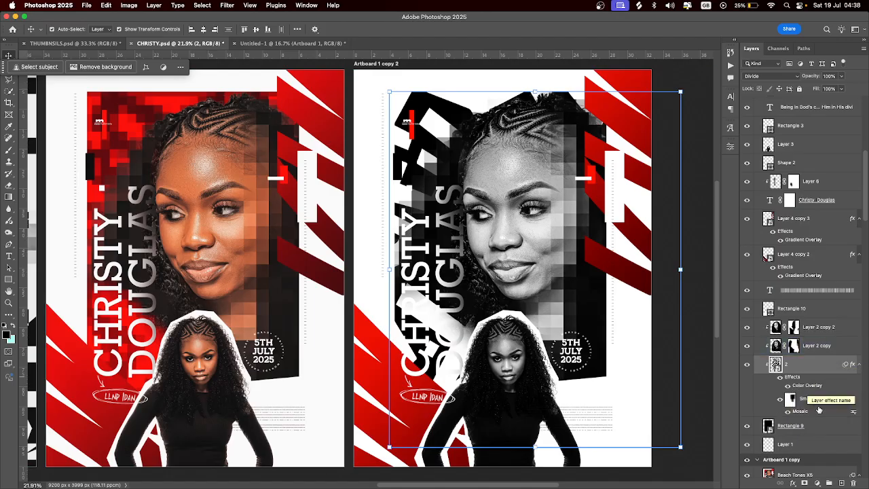
Check the Mosaic filter settings without changing them, then hide layer 2's white mosaic blocks
{"action": "double_click", "coordinate": [801, 411]}
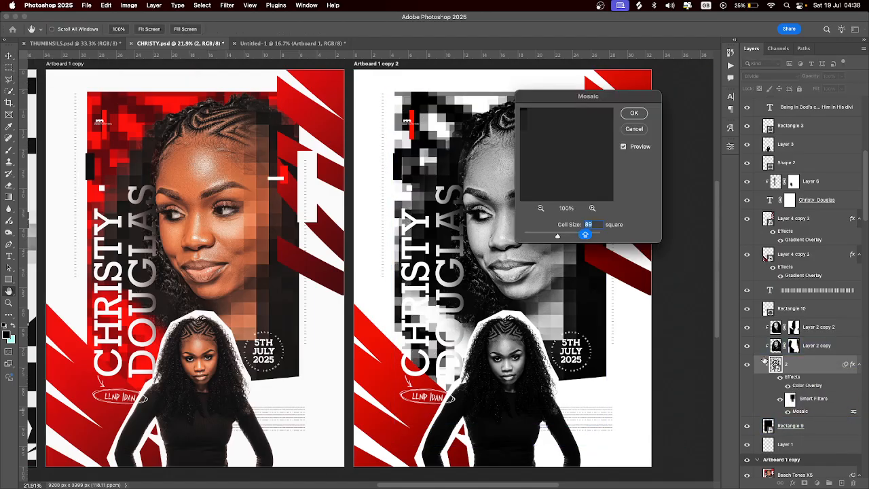
{"action": "left_click_drag", "start_coordinate": [589, 97], "coordinate": [742, 87]}
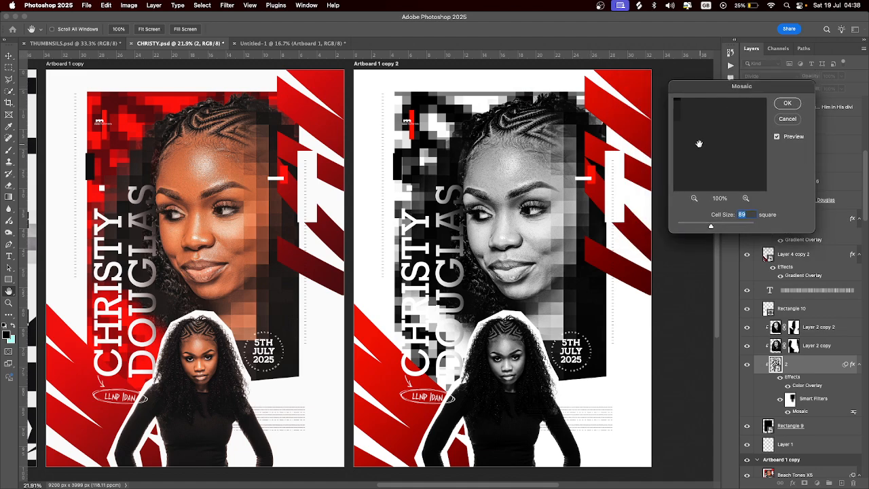
{"action": "left_click", "coordinate": [791, 118]}
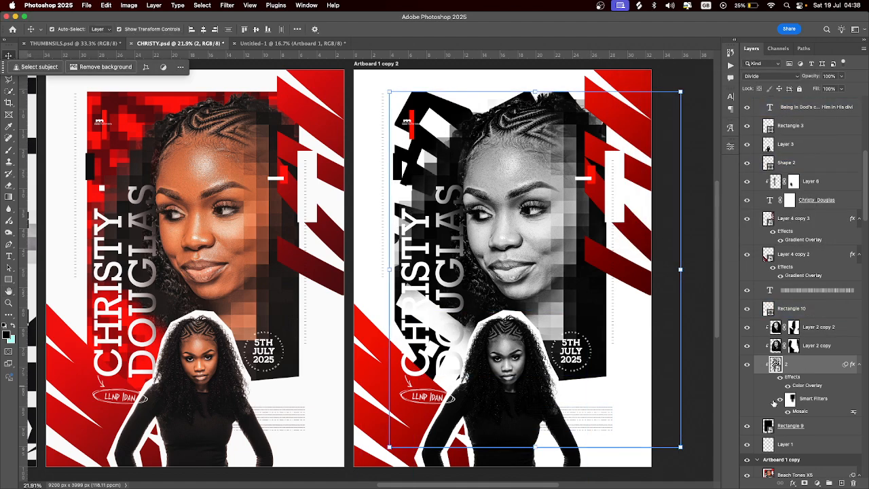
{"action": "left_click", "coordinate": [747, 364]}
{"action": "left_click", "coordinate": [462, 165]}
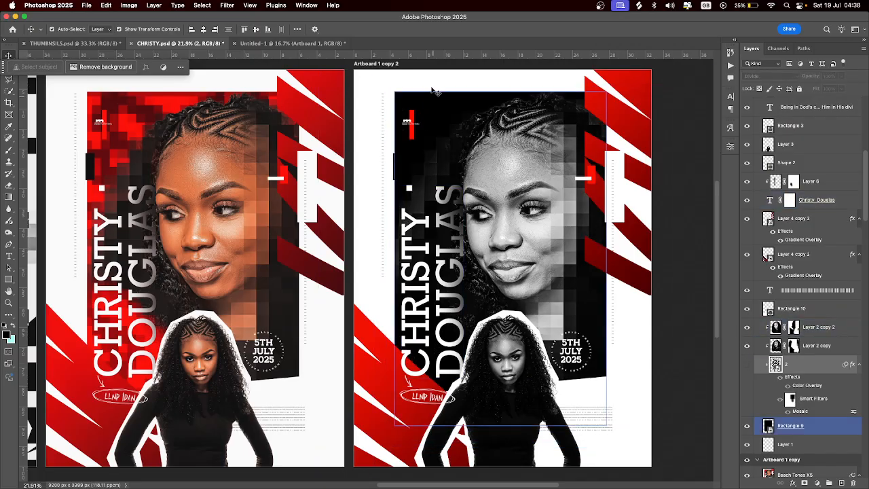